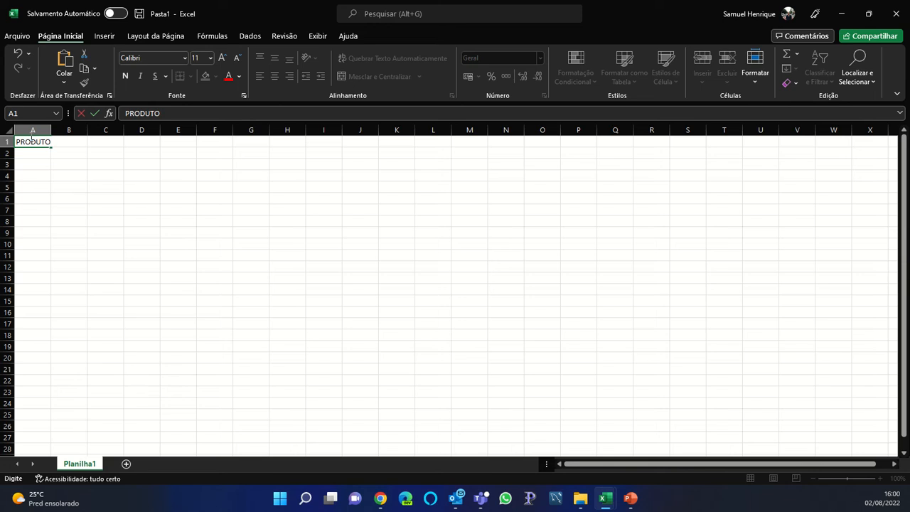
# Confirm the PRODUTO header and enter Gasolina and Leite in A2 and A3
pyautogui.press('Return')
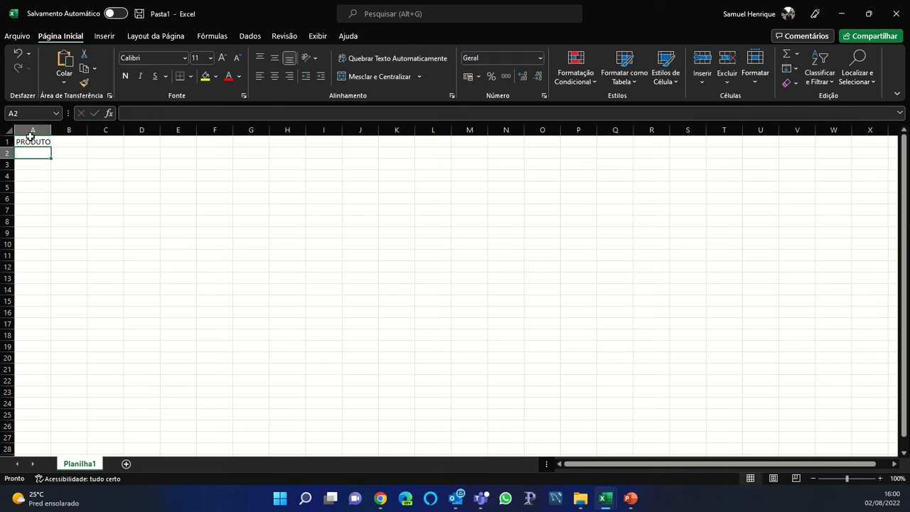
pyautogui.write('garr')
pyautogui.press('BackSpace')
pyautogui.press('BackSpace')
pyautogui.press('BackSpace')
pyautogui.press('BackSpace')
pyautogui.write('g')
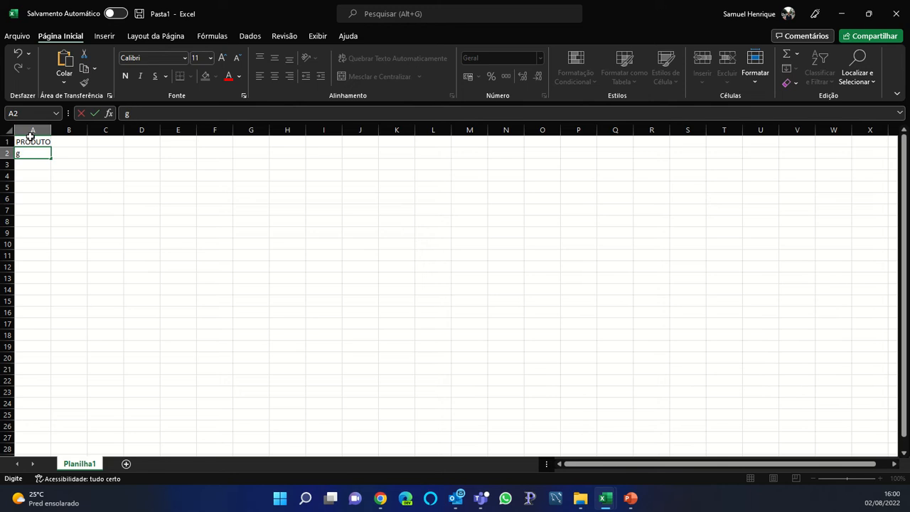
pyautogui.write('a')
pyautogui.press('BackSpace')
pyautogui.press('BackSpace')
pyautogui.write('Gasolina')
pyautogui.press('Return')
pyautogui.write('Leite')
pyautogui.press('Return')
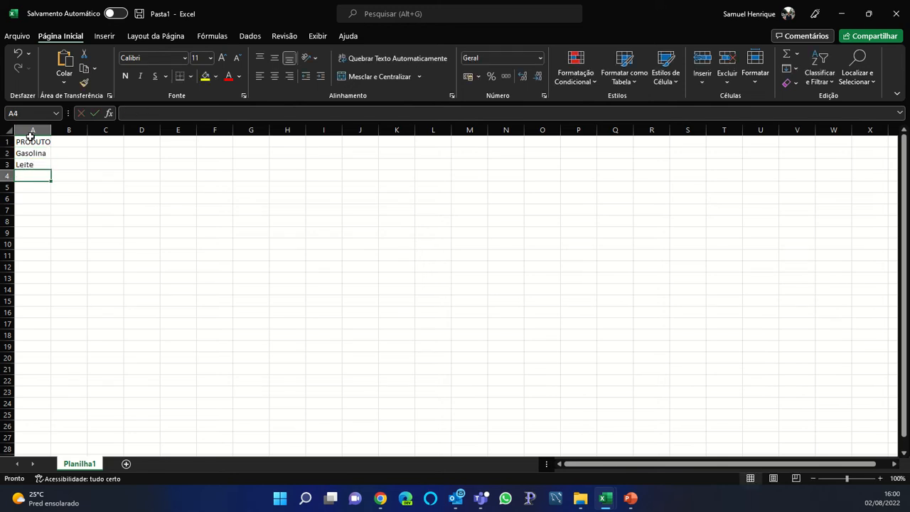
# Add Margarina, Tomate and Uva in A4 to A6
pyautogui.write('Margarina')
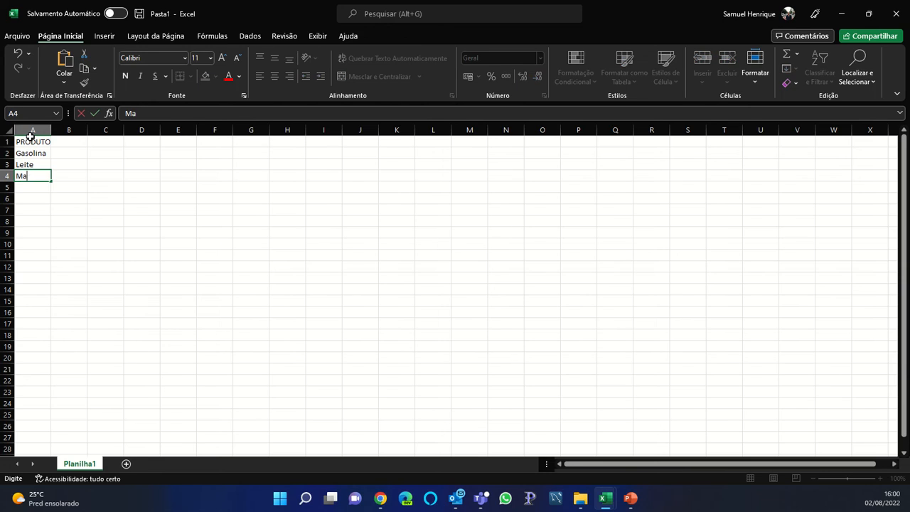
pyautogui.press('Return')
pyautogui.write('Tomate')
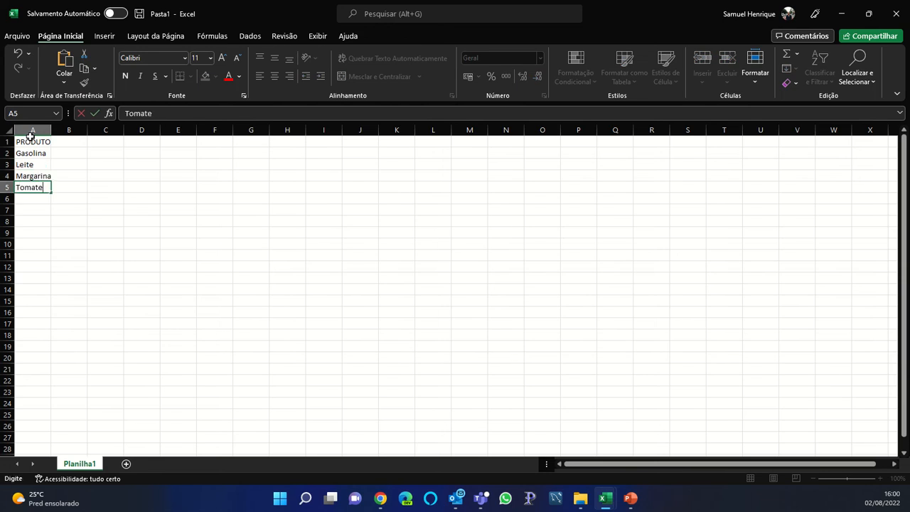
pyautogui.press('Return')
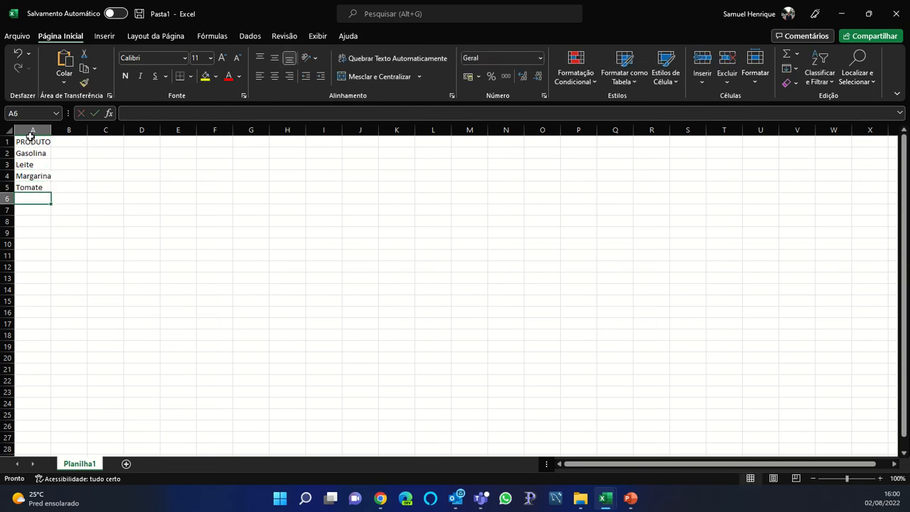
pyautogui.write('Uva')
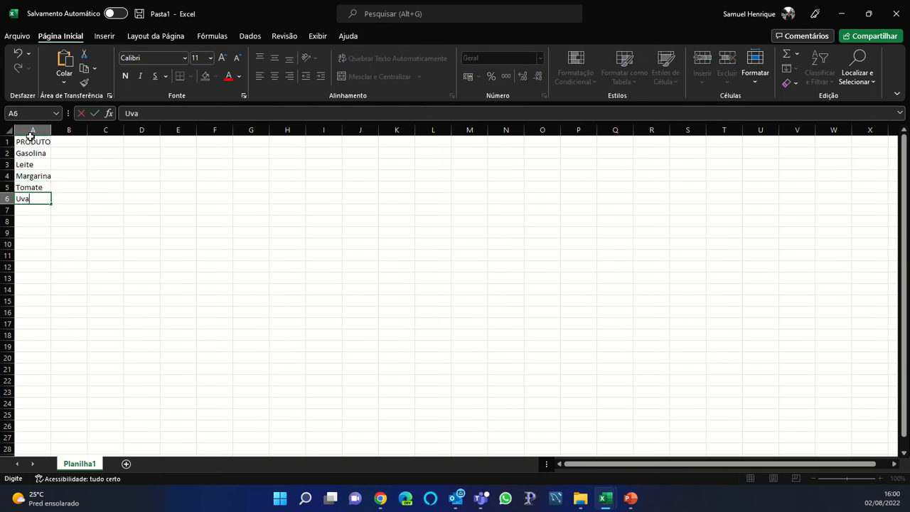
pyautogui.press('Up')
pyautogui.press('Up')
pyautogui.press('Up')
pyautogui.press('Up')
pyautogui.press('Up')
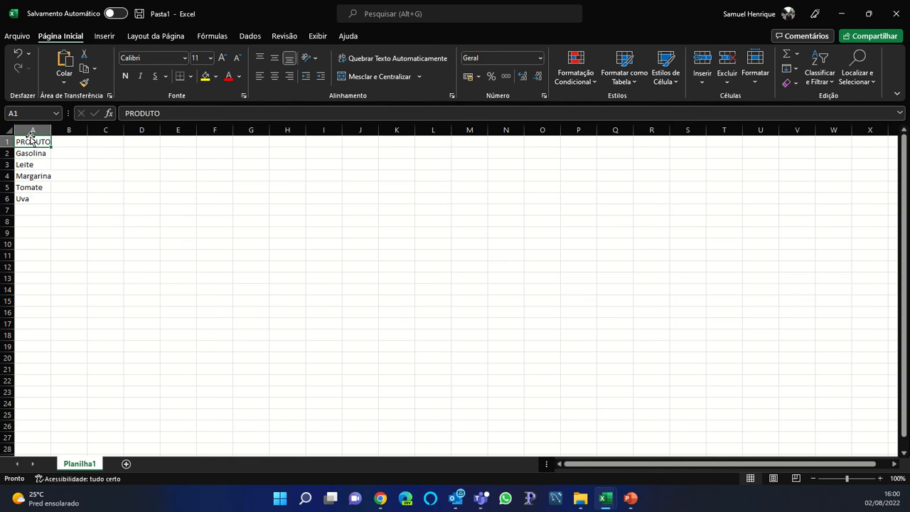
pyautogui.press('Right')
# Enter the store headers LOJA DO MILTON, LOA DO ZÉ and CARREFOUR in B1:D1
pyautogui.write('LOJA')
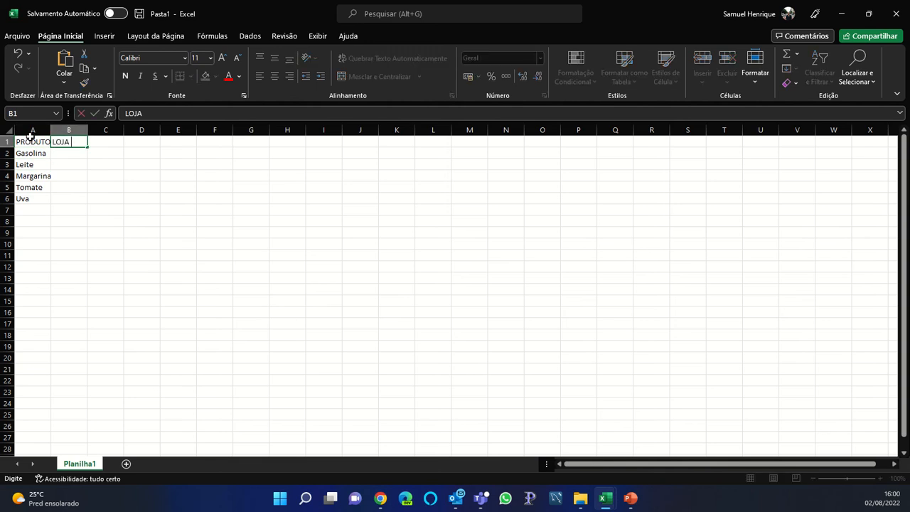
pyautogui.write(' DO MILTONLOJA')
pyautogui.press('BackSpace')
pyautogui.press('BackSpace')
pyautogui.press('BackSpace')
pyautogui.press('BackSpace')
pyautogui.press('Tab')
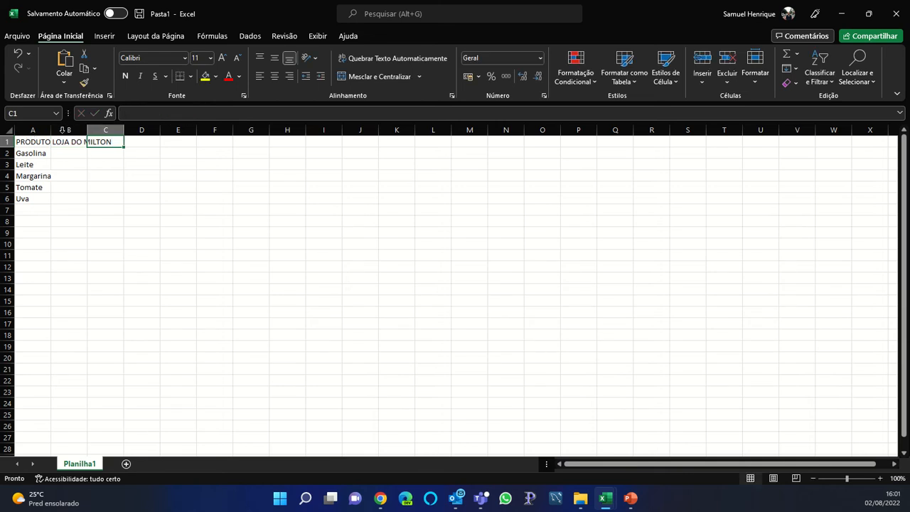
pyautogui.write('LOA DO ZÉ')
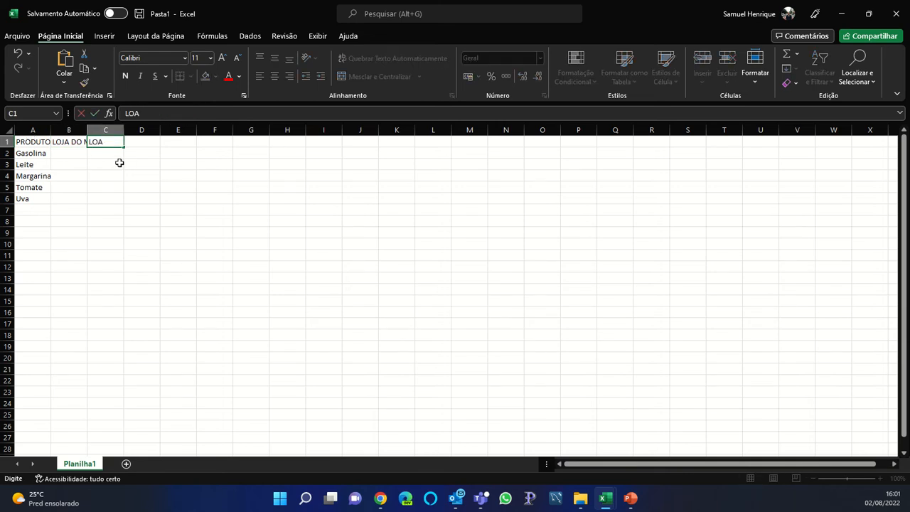
pyautogui.press('Tab')
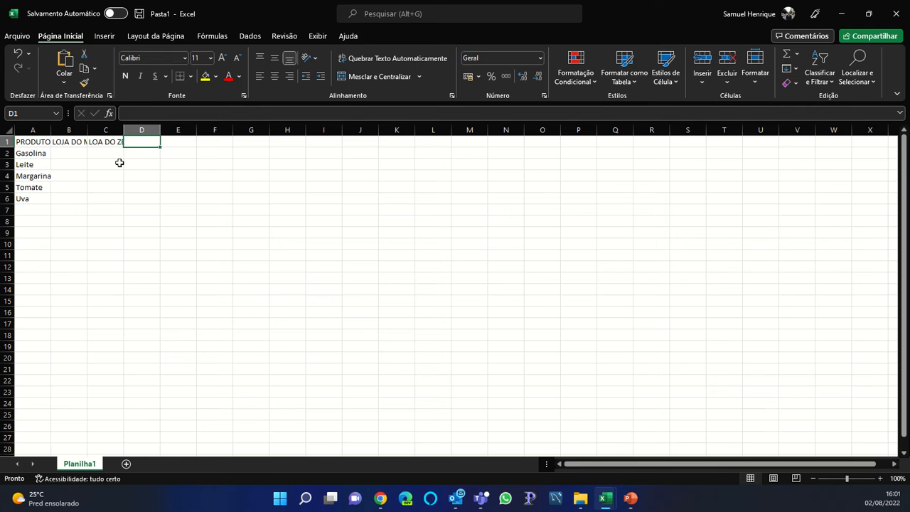
pyautogui.write('CARREFOU')
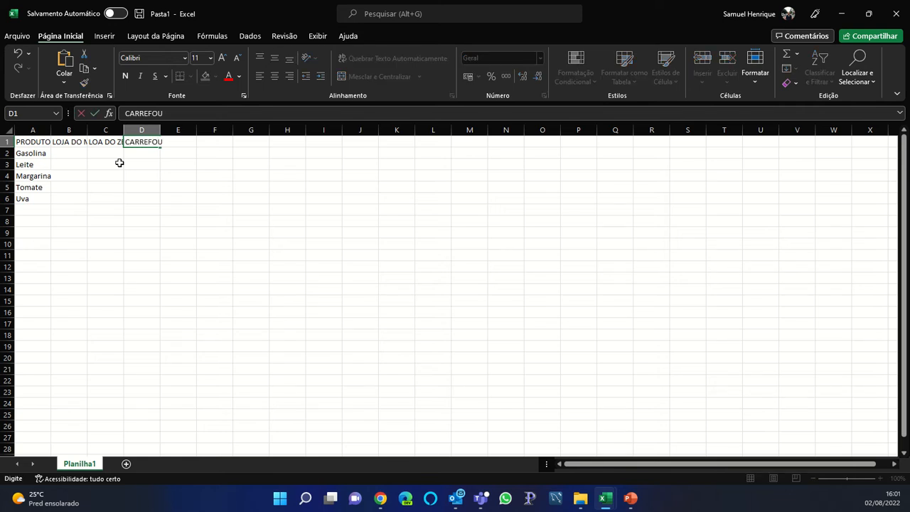
pyautogui.write('R')
pyautogui.press('Return')
# AutoFit columns B, C and D to fit their store headers
pyautogui.doubleClick(88, 129)
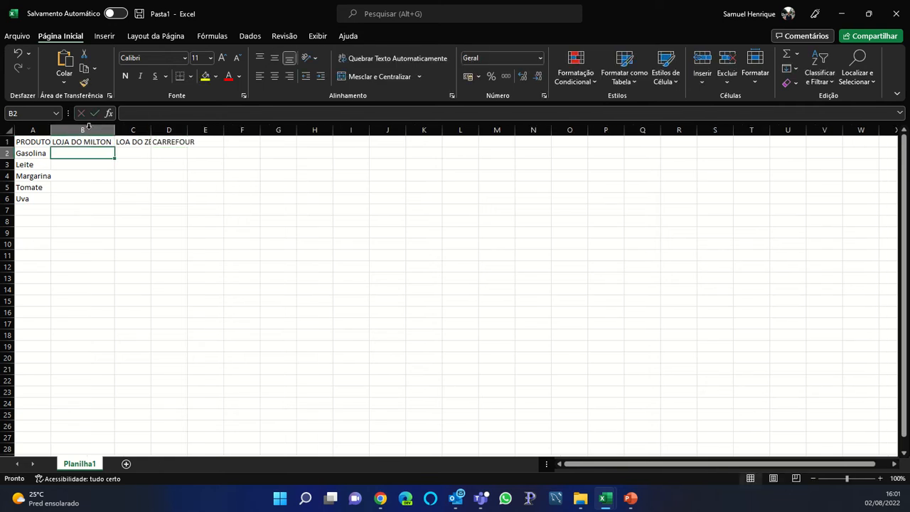
pyautogui.doubleClick(150, 129)
pyautogui.moveTo(190, 127); pyautogui.dragTo(190, 128)
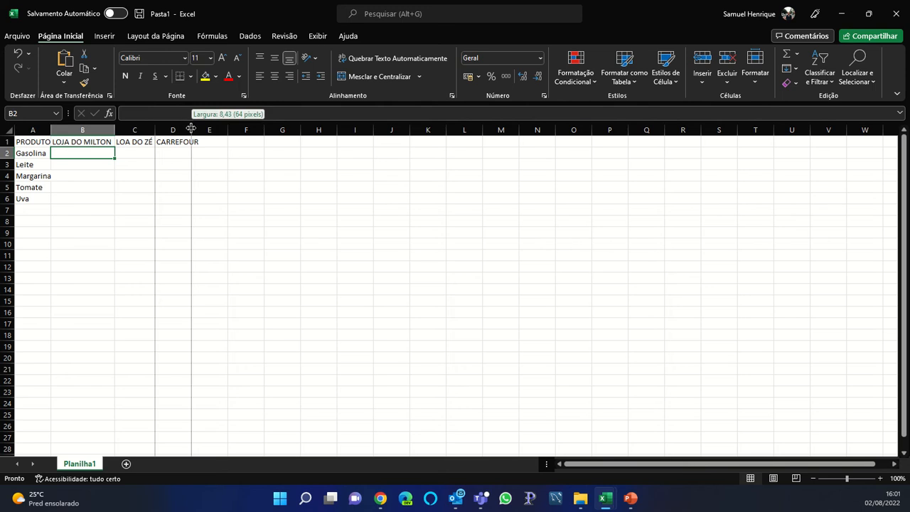
pyautogui.doubleClick(191, 128)
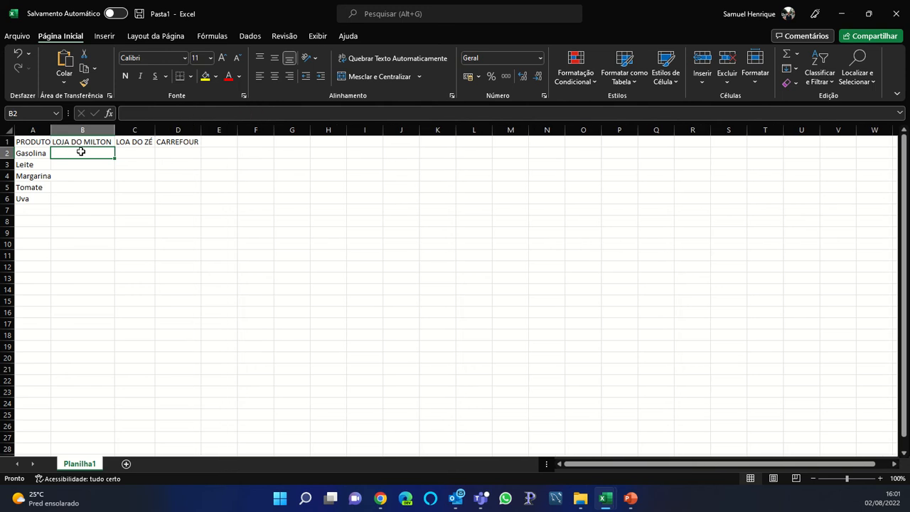
pyautogui.press('Down')
pyautogui.press('Down')
pyautogui.press('Down')
# Enter Gasolina's prices 5,80, 5,75 and 5,3 in B2:D2
pyautogui.press('Up')
pyautogui.press('Up')
pyautogui.press('Up')
pyautogui.write('5,80')
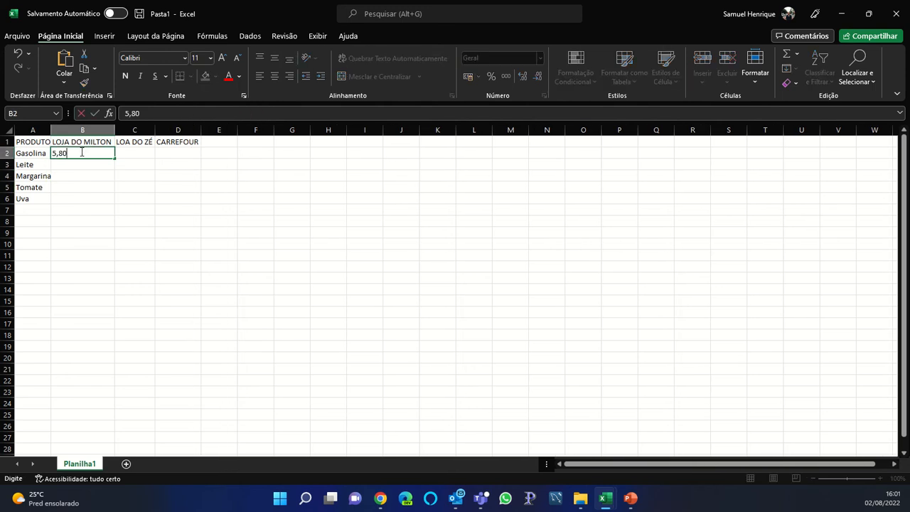
pyautogui.press('Tab')
pyautogui.write('5,75')
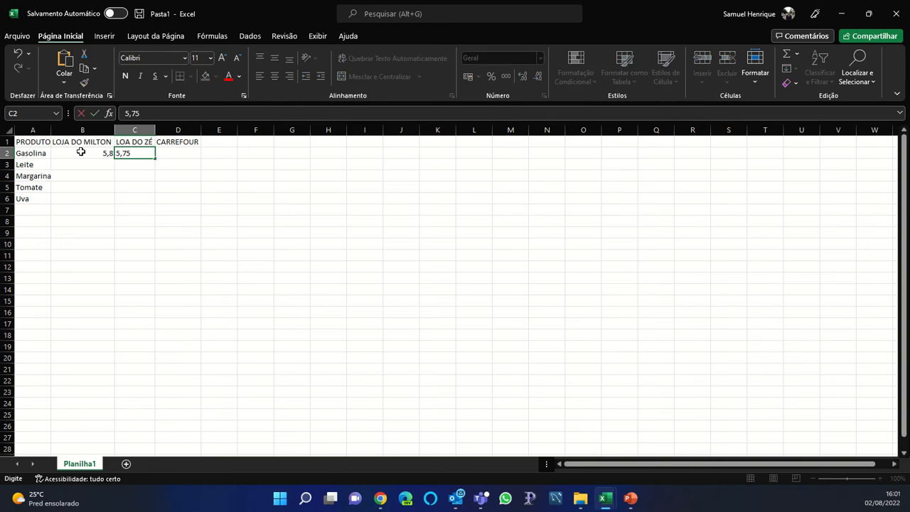
pyautogui.press('Tab')
pyautogui.write('4,')
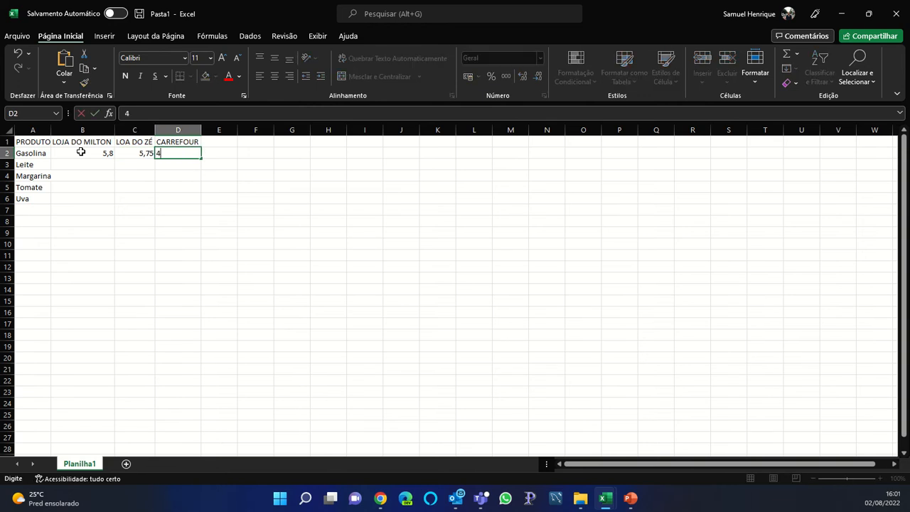
pyautogui.press('BackSpace')
pyautogui.press('BackSpace')
pyautogui.write('5,3')
pyautogui.press('Return')
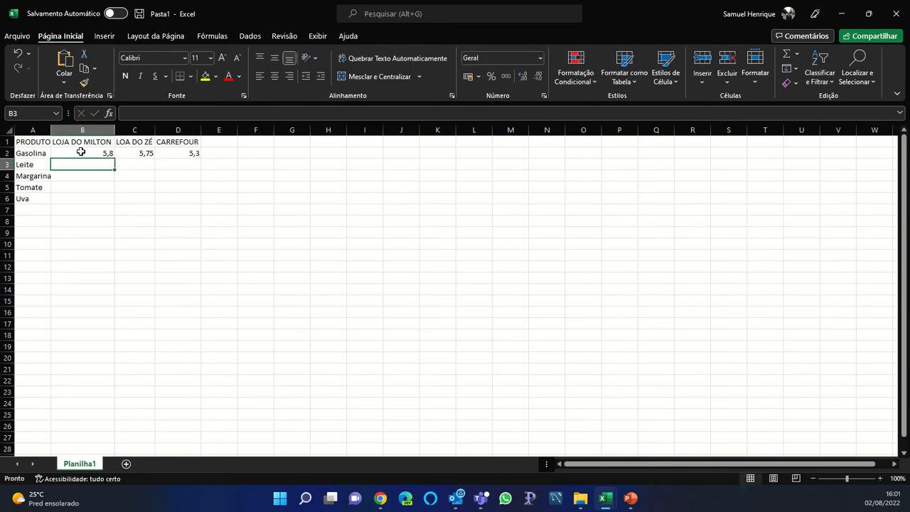
# Enter Leite's prices 8, 9 and 7,5 in B3:D3
pyautogui.write('8,00')
pyautogui.press('Tab')
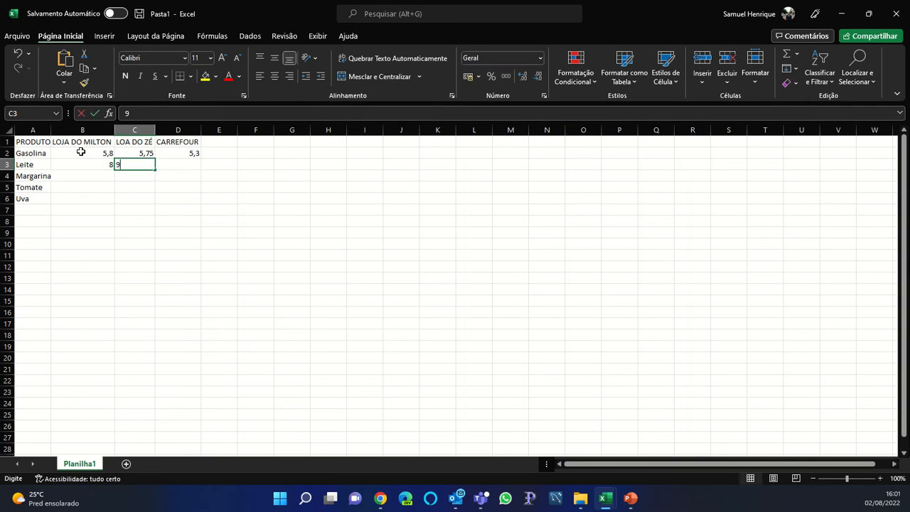
pyautogui.write('9')
pyautogui.press('Tab')
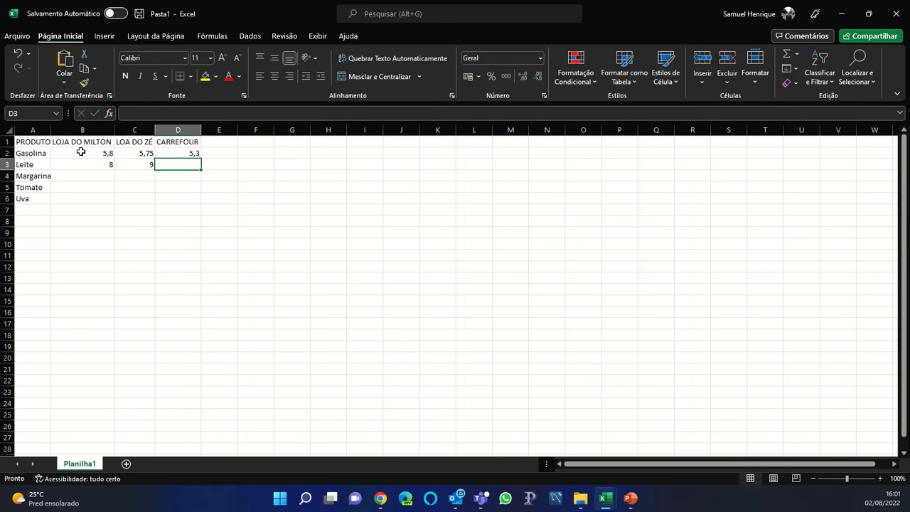
pyautogui.write('7,5')
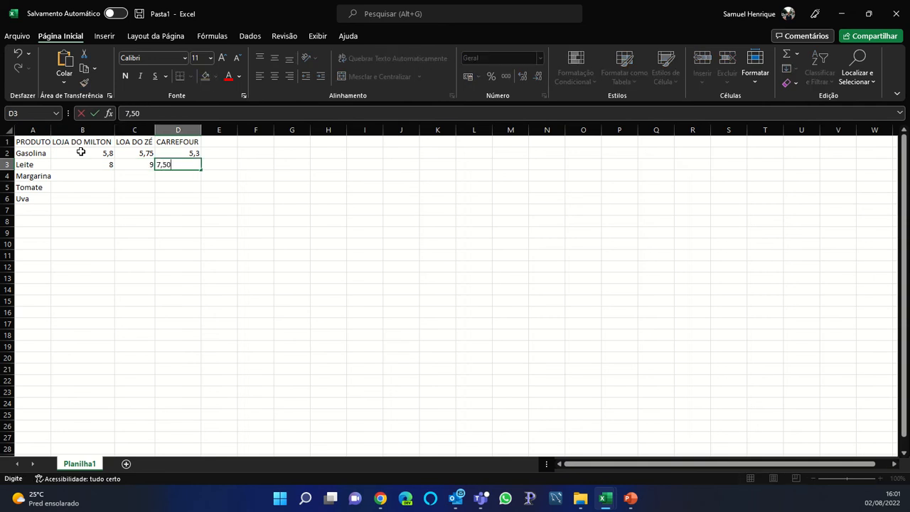
pyautogui.press('Return')
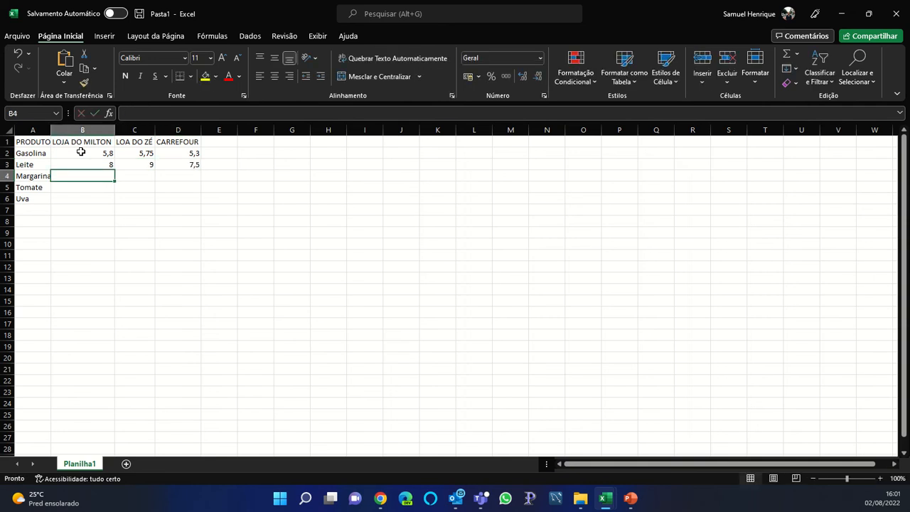
# Enter Margarina's prices 4, 4,23 and 5,12 in B4:D4
pyautogui.write('4,')
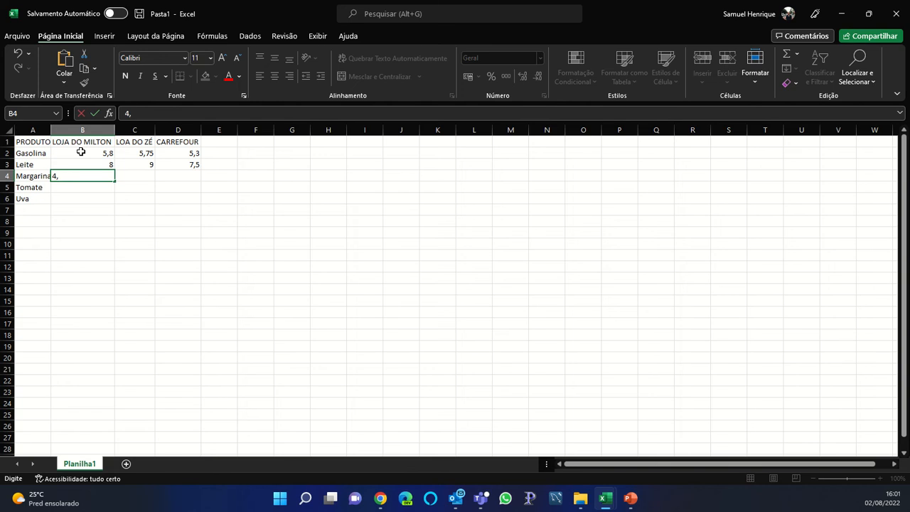
pyautogui.press('Tab')
pyautogui.write('4,23')
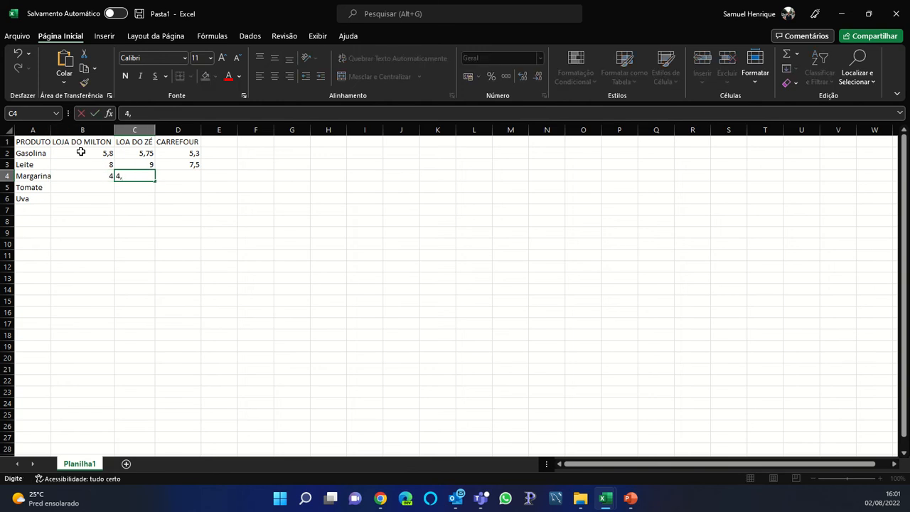
pyautogui.press('Tab')
pyautogui.write('5,12')
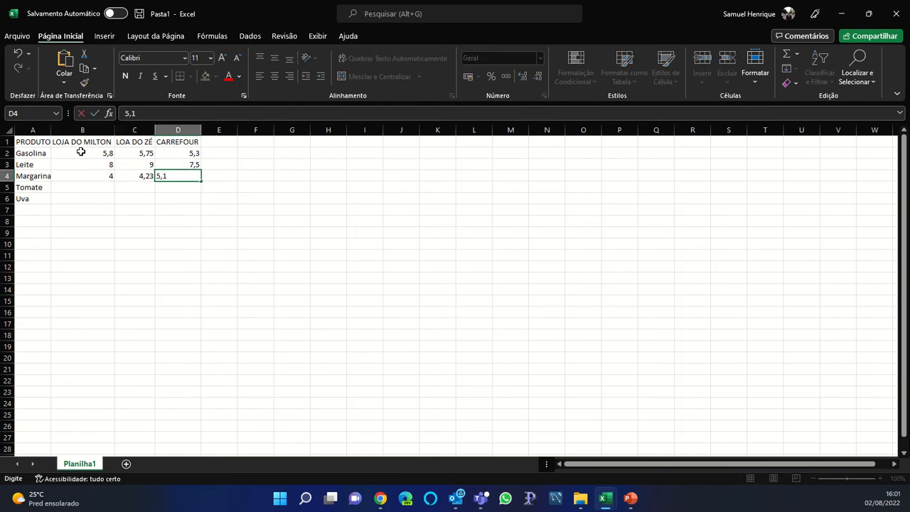
pyautogui.press('Return')
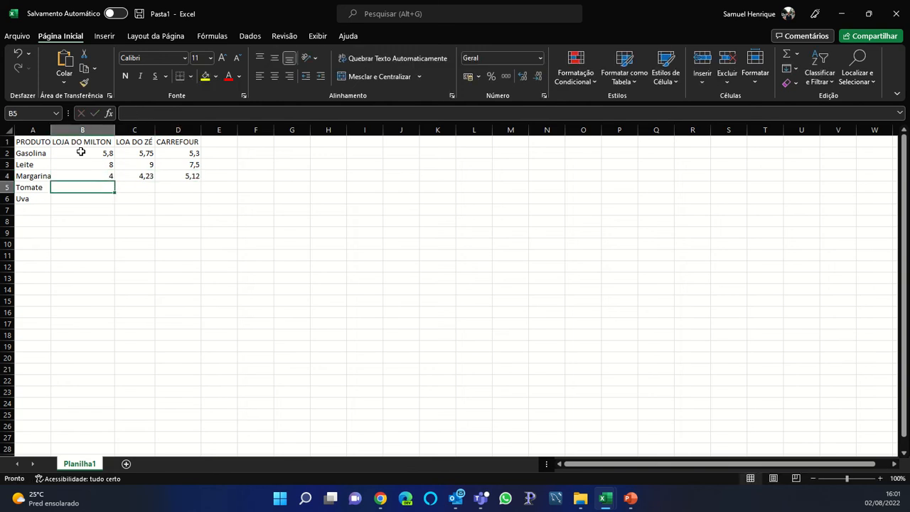
# Enter Tomate's prices 8, 8,1 and 7,5 in B5:D5
pyautogui.write('8,')
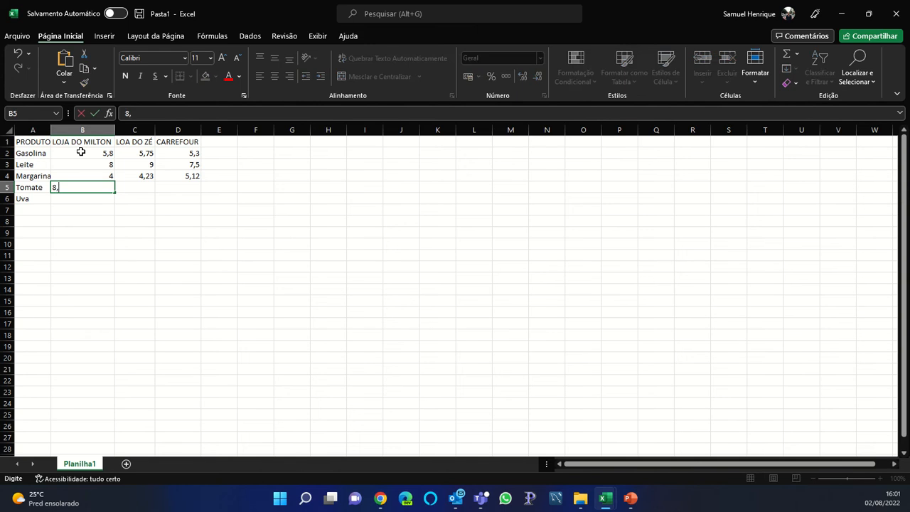
pyautogui.press('Tab')
pyautogui.write('8,1')
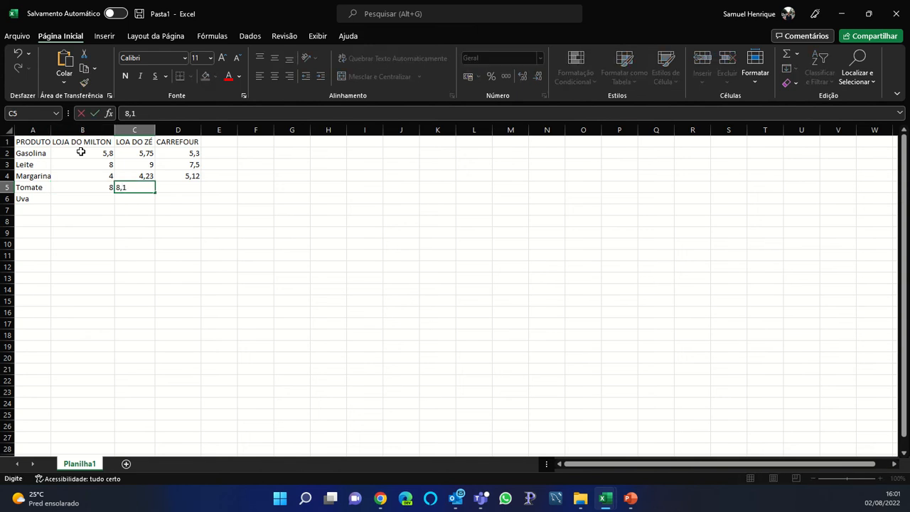
pyautogui.press('Tab')
pyautogui.write('7,5')
pyautogui.press('Tab')
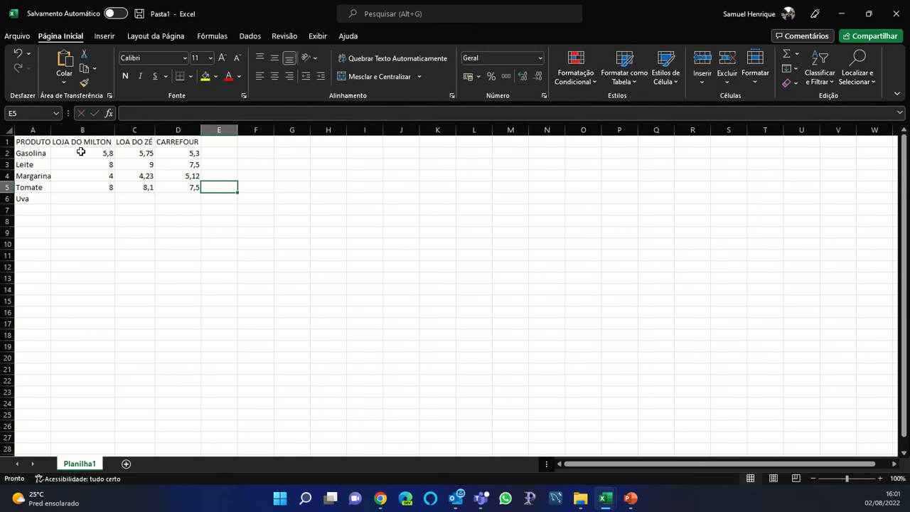
pyautogui.press('Return')
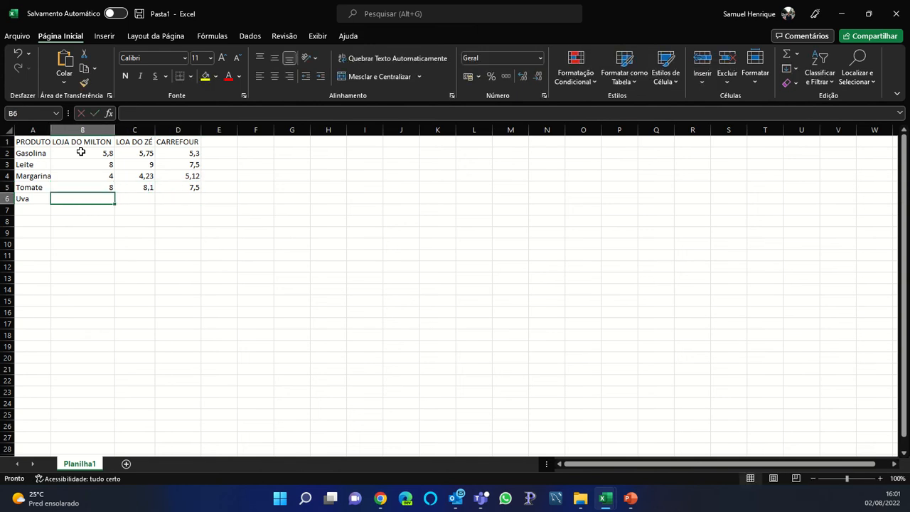
# Enter Uva's prices 6,2, 8 and 7,2 in B6:D6
pyautogui.write('6,2')
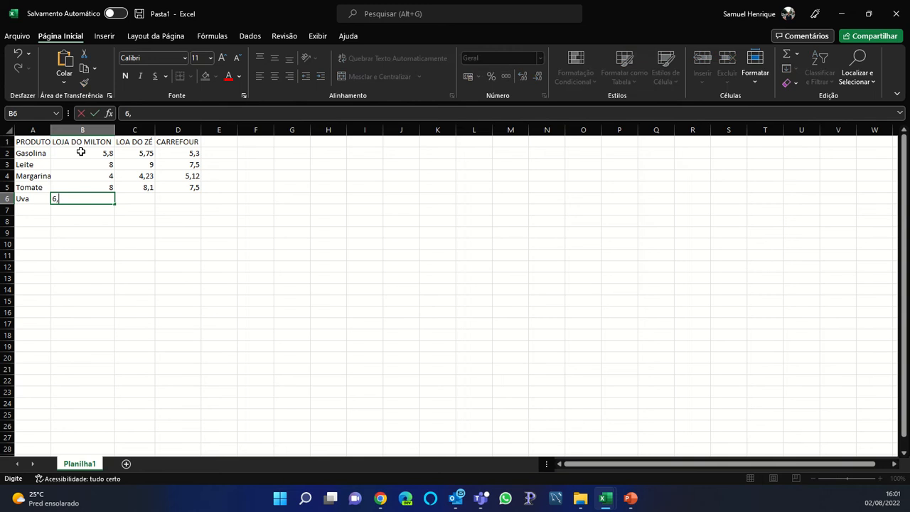
pyautogui.press('Tab')
pyautogui.write('8')
pyautogui.press('Tab')
pyautogui.write('2')
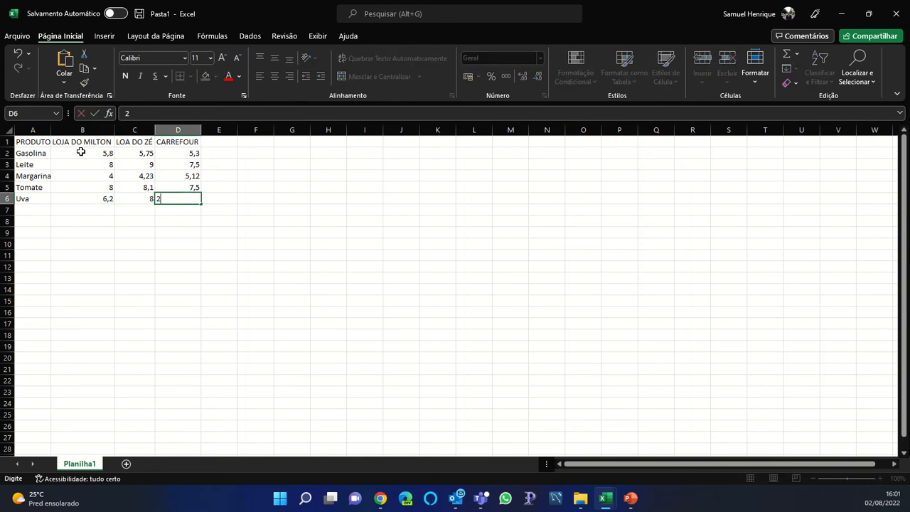
pyautogui.press('BackSpace')
pyautogui.write('7,2')
pyautogui.press('Tab')
# AutoFit column A and apply R$ Accounting format to the prices in B2:D6
pyautogui.doubleClick(51, 130)
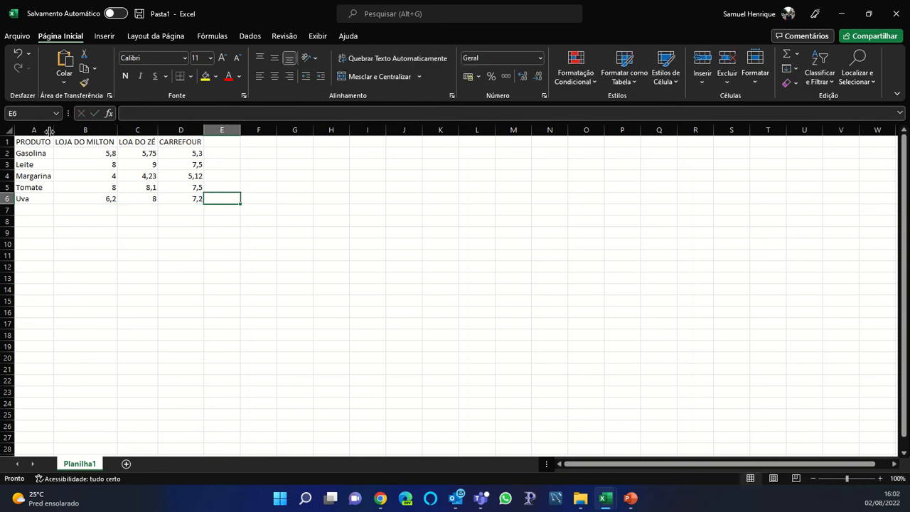
pyautogui.moveTo(77, 154); pyautogui.dragTo(183, 197)
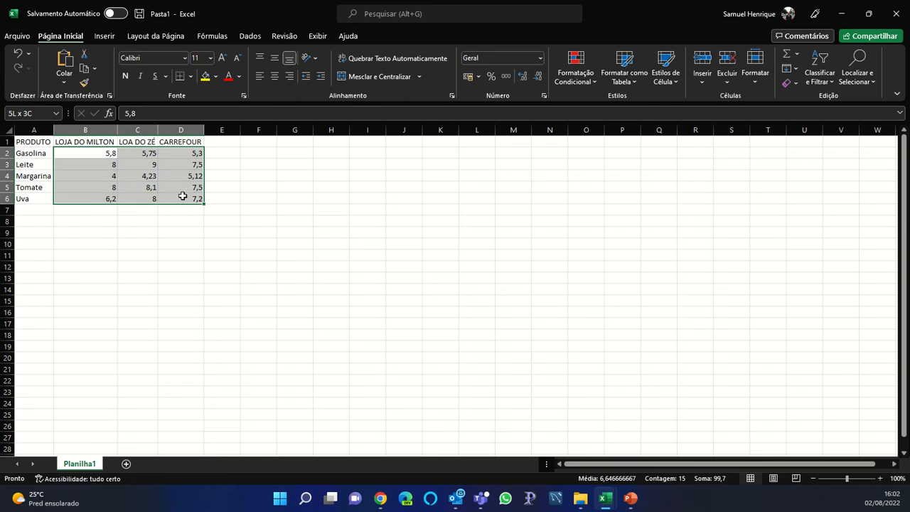
pyautogui.click(468, 76)
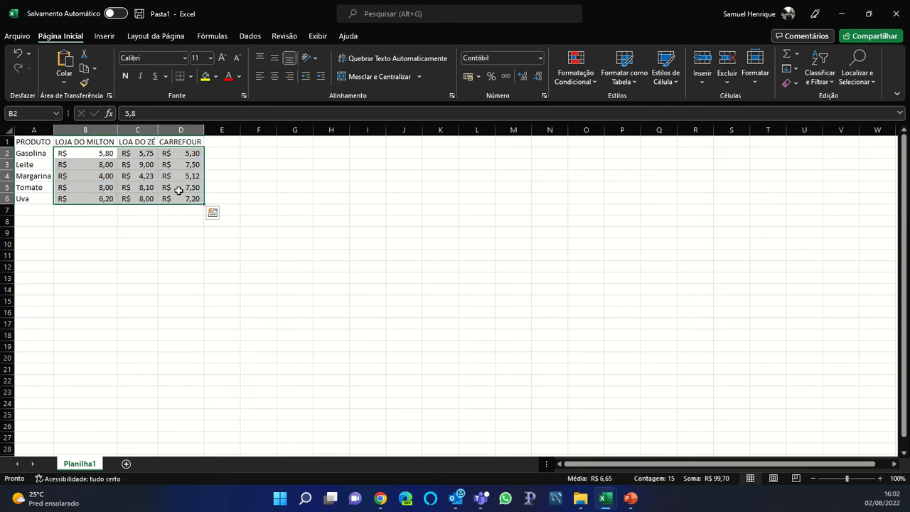
# Make the header row A1:D1 bold
pyautogui.moveTo(179, 143); pyautogui.dragTo(24, 143)
pyautogui.hotkey('ctrl', 'n')
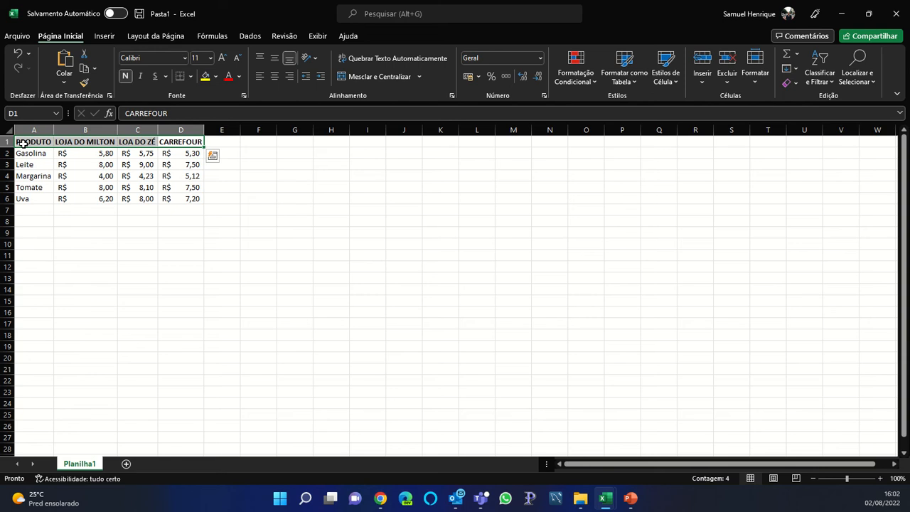
pyautogui.click(25, 163)
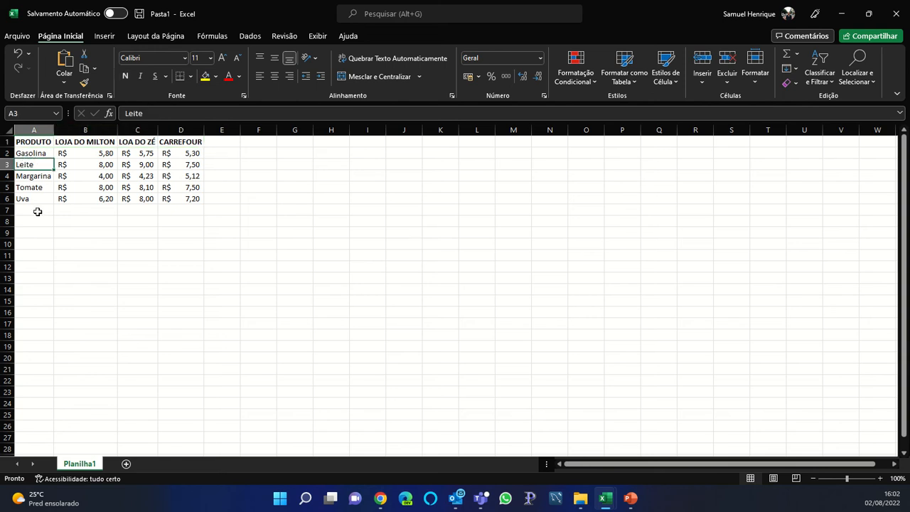
# Enter + as the column header in F1
pyautogui.click(248, 143)
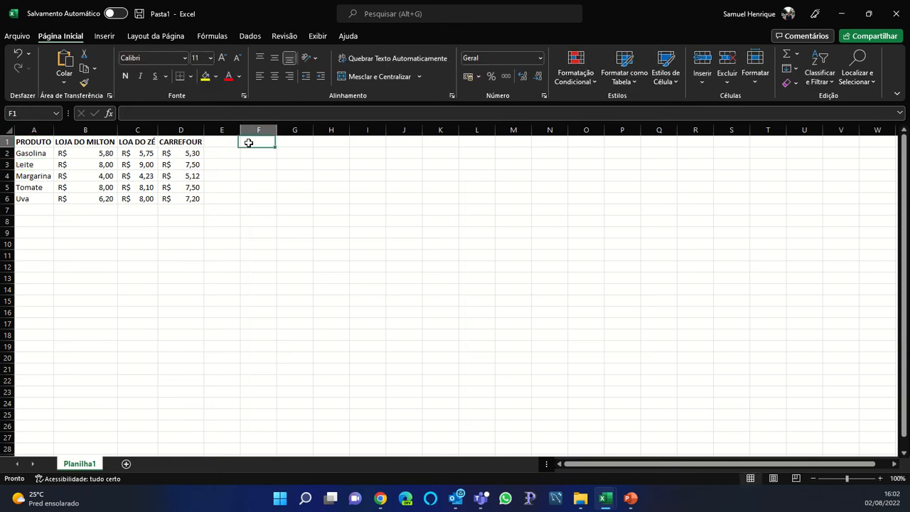
pyautogui.write('+')
pyautogui.click(249, 153)
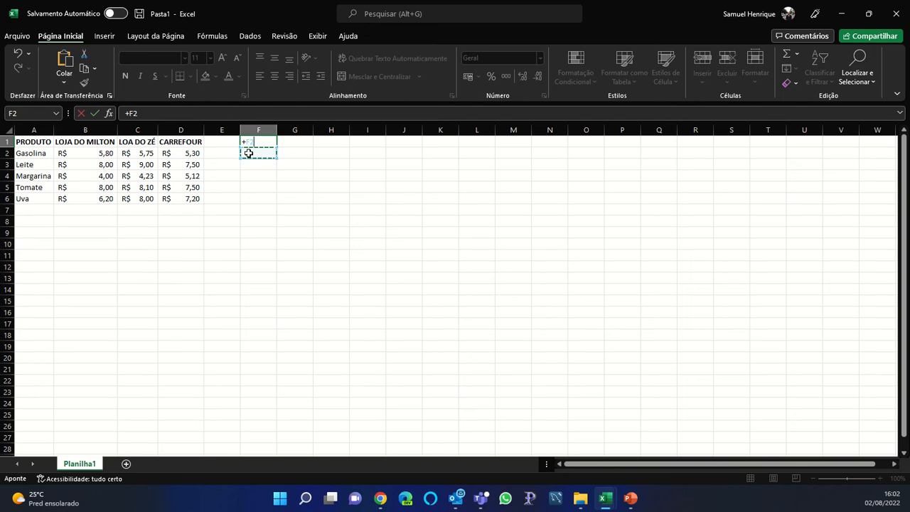
pyautogui.press('Escape')
pyautogui.write('+')
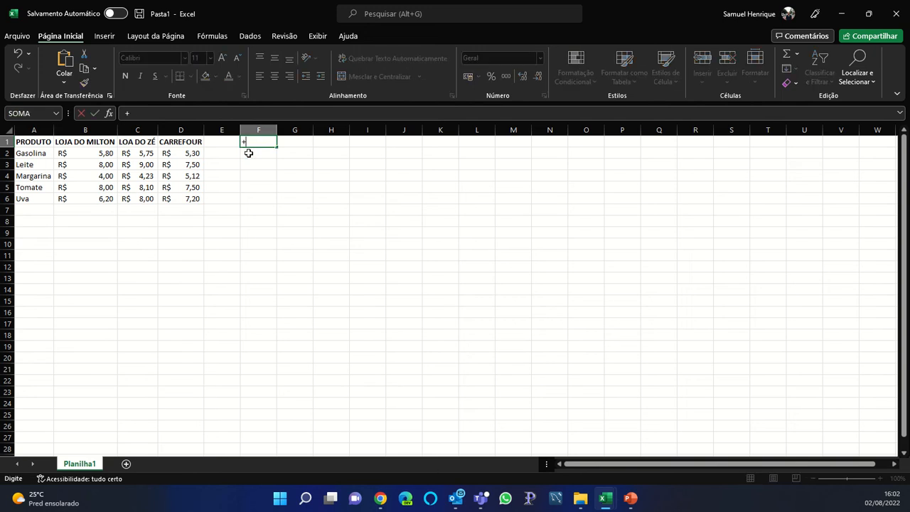
pyautogui.press('Return')
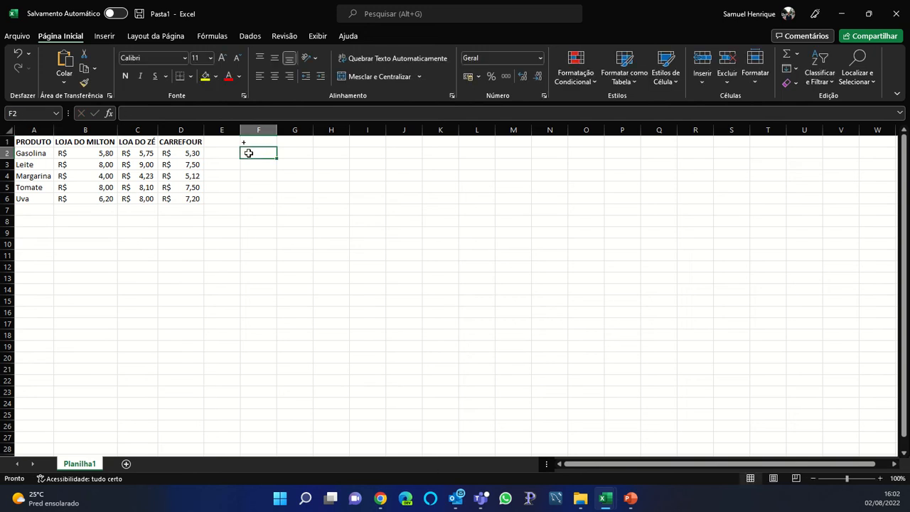
# Sum Gasolina's prices in F2 with =B2+C2+D2, giving R$ 16,85
pyautogui.write('=')
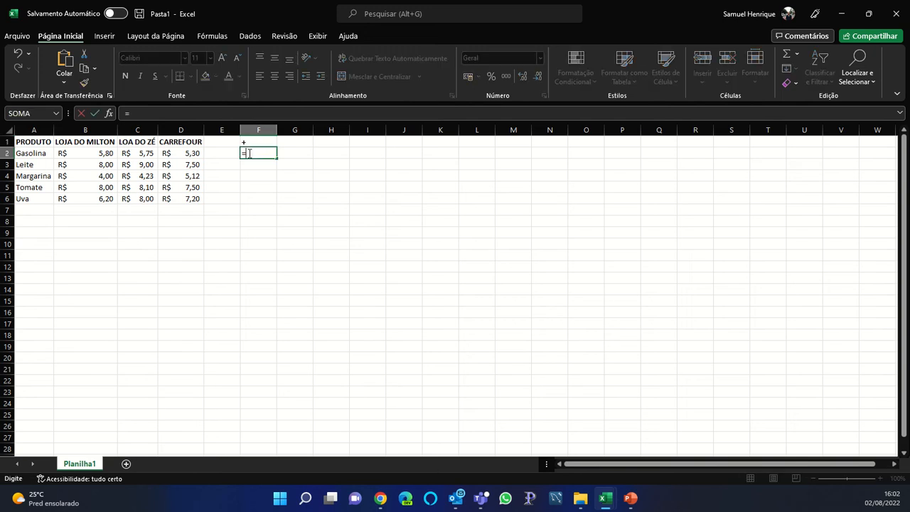
pyautogui.click(103, 154)
pyautogui.write('+')
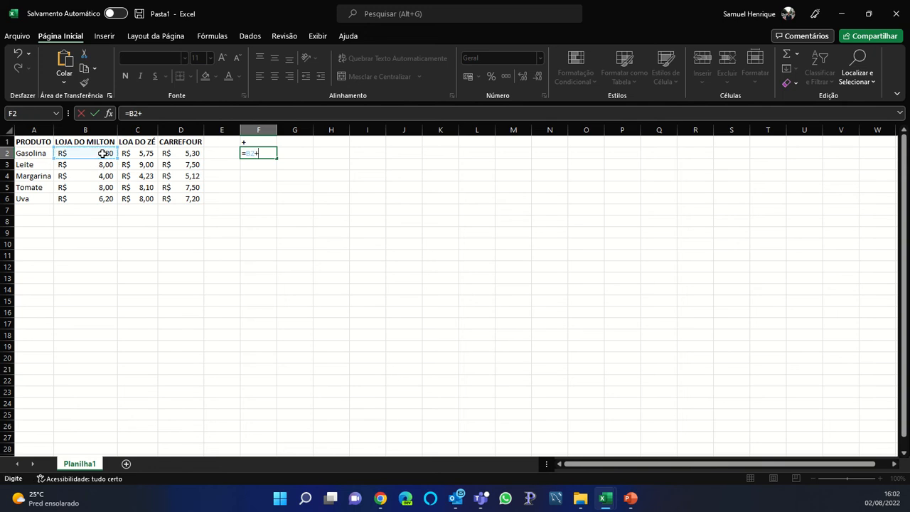
pyautogui.click(142, 154)
pyautogui.write('+')
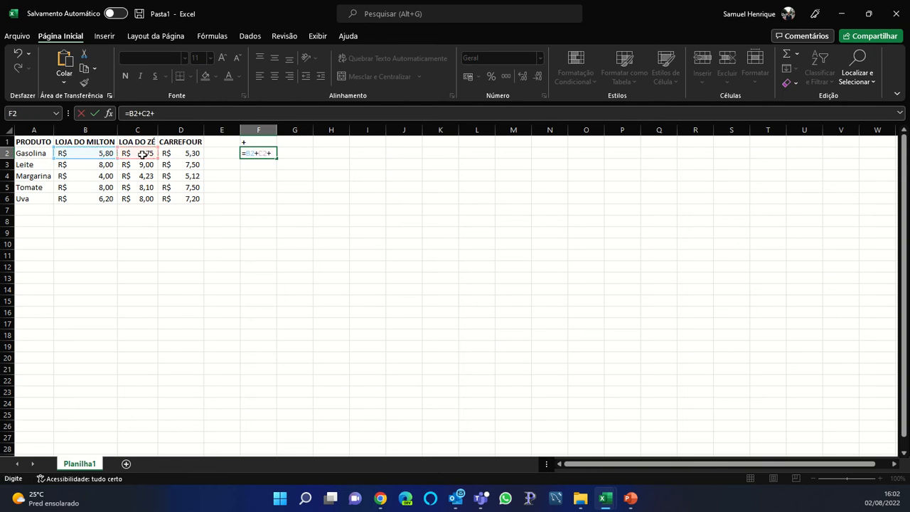
pyautogui.click(166, 153)
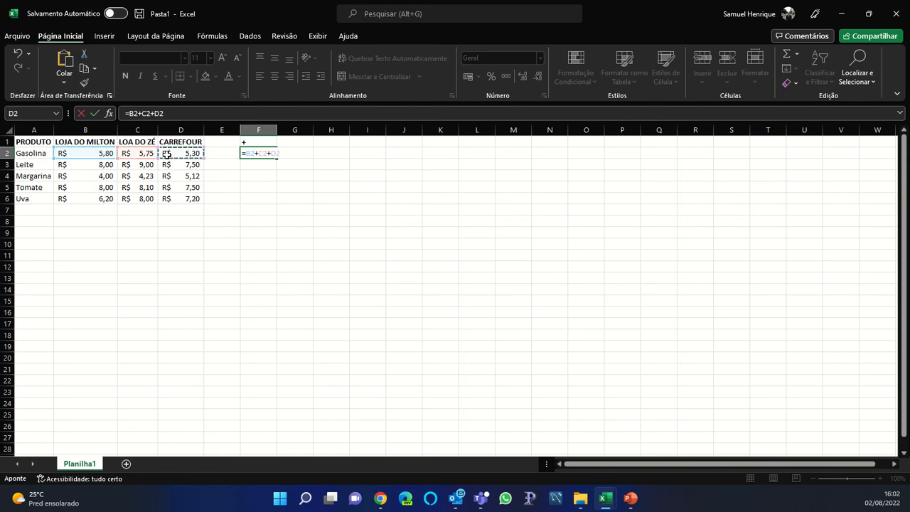
pyautogui.press('Return')
# Sum Leite's prices in F3 with =B3+C3+D3, giving R$ 24,50
pyautogui.write('=')
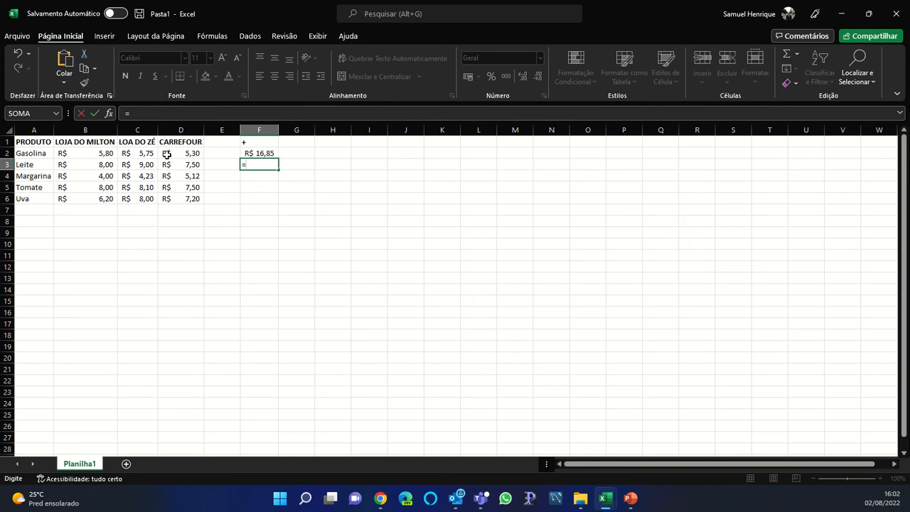
pyautogui.click(95, 164)
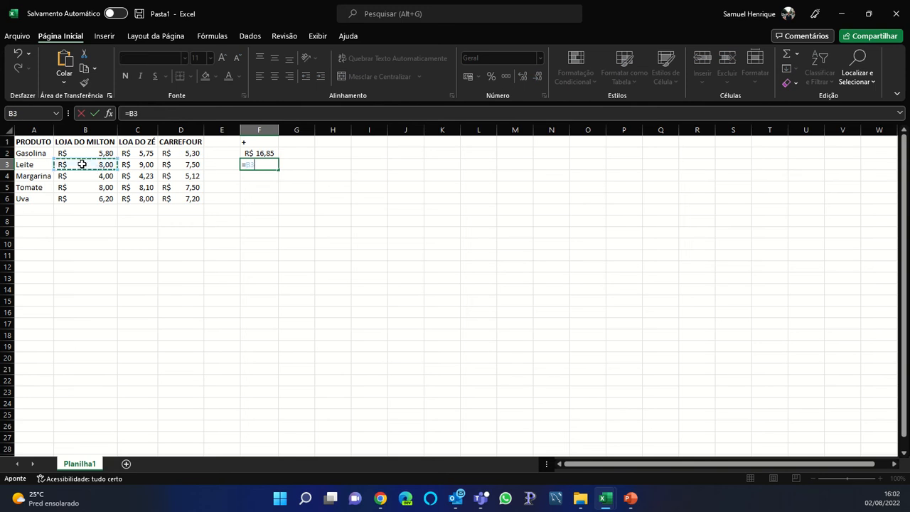
pyautogui.write('+')
pyautogui.click(135, 165)
pyautogui.write('+')
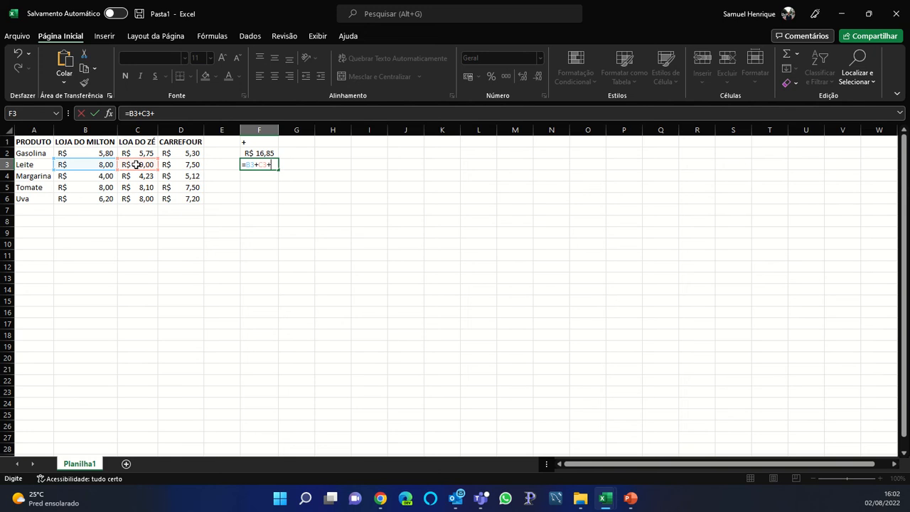
pyautogui.click(180, 165)
pyautogui.press('Return')
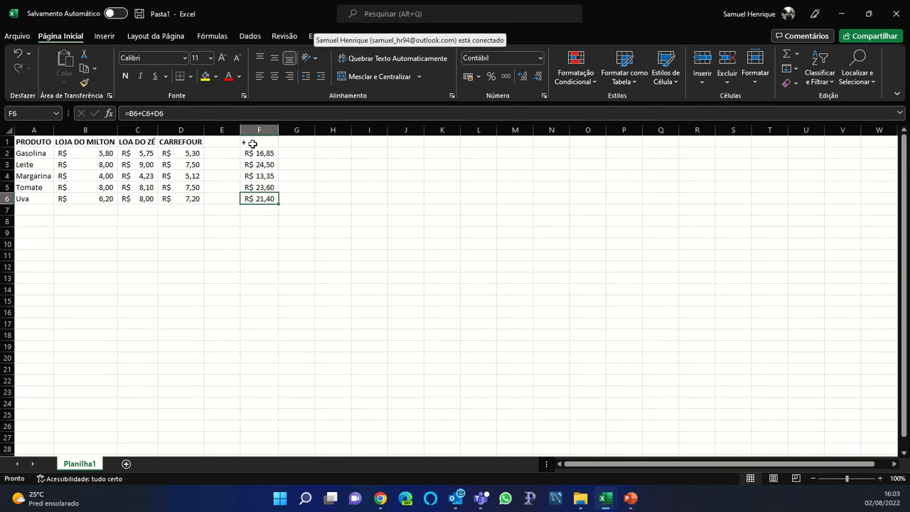
# Enter - as the column header in G1
pyautogui.click(253, 143)
pyautogui.click(304, 142)
pyautogui.write('-')
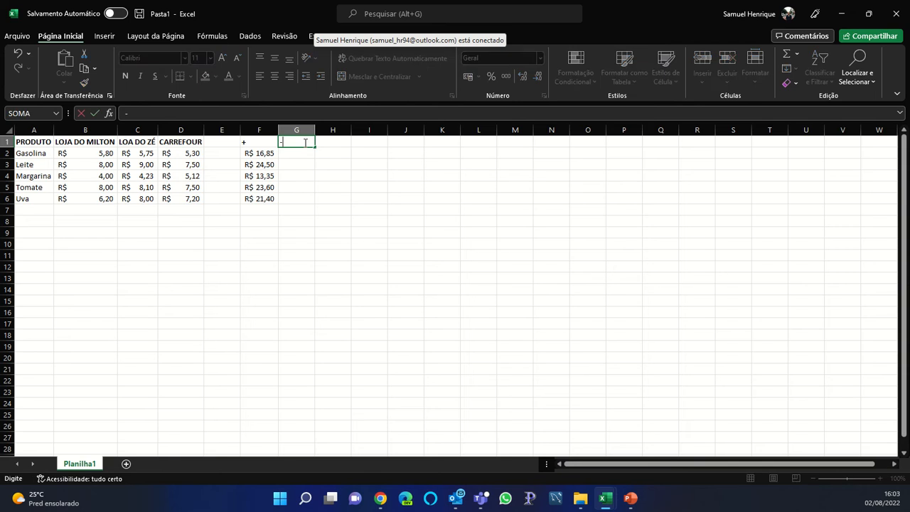
pyautogui.press('Return')
# Enter =B2-C2-D2 in G2, giving -R$ 5,25 for Gasolina
pyautogui.write('=')
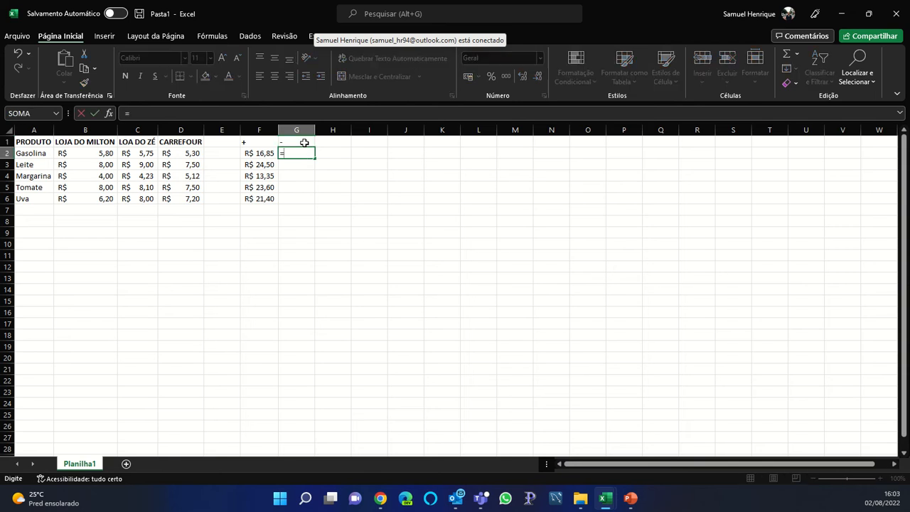
pyautogui.click(98, 154)
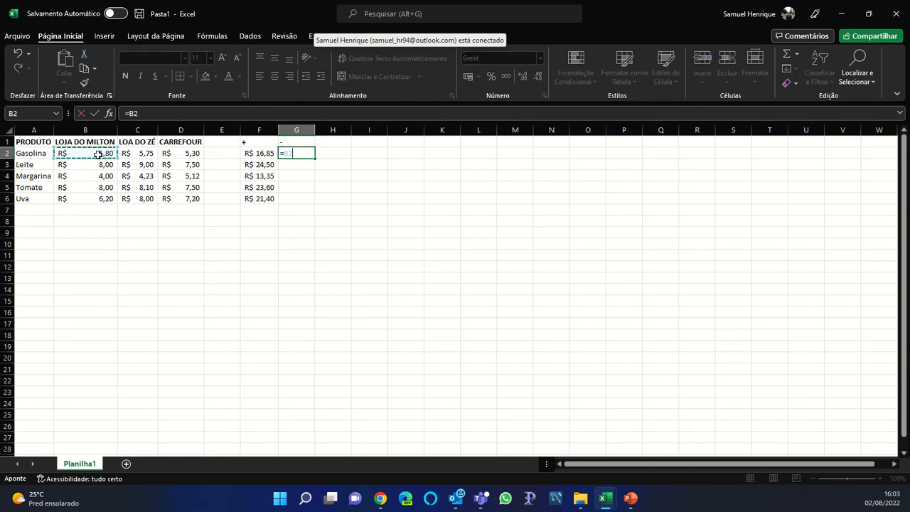
pyautogui.write('-')
pyautogui.click(126, 155)
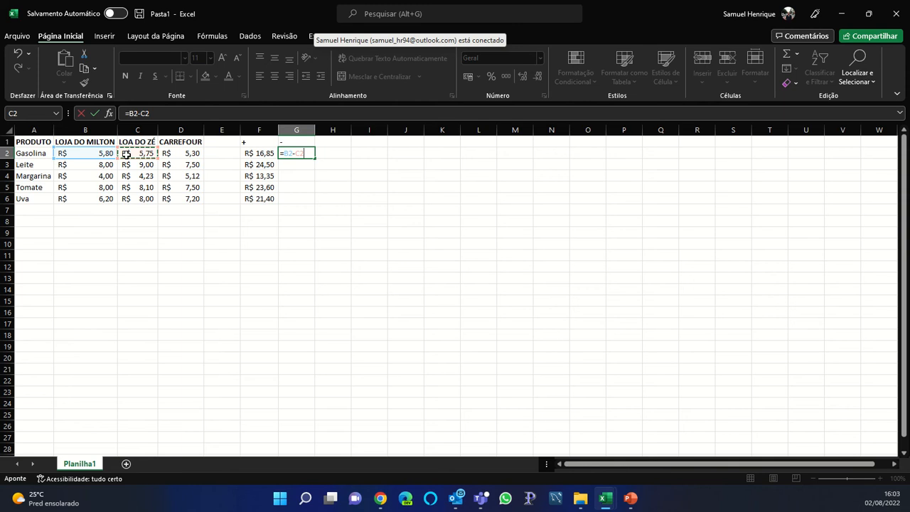
pyautogui.write('-')
pyautogui.click(183, 153)
pyautogui.press('Return')
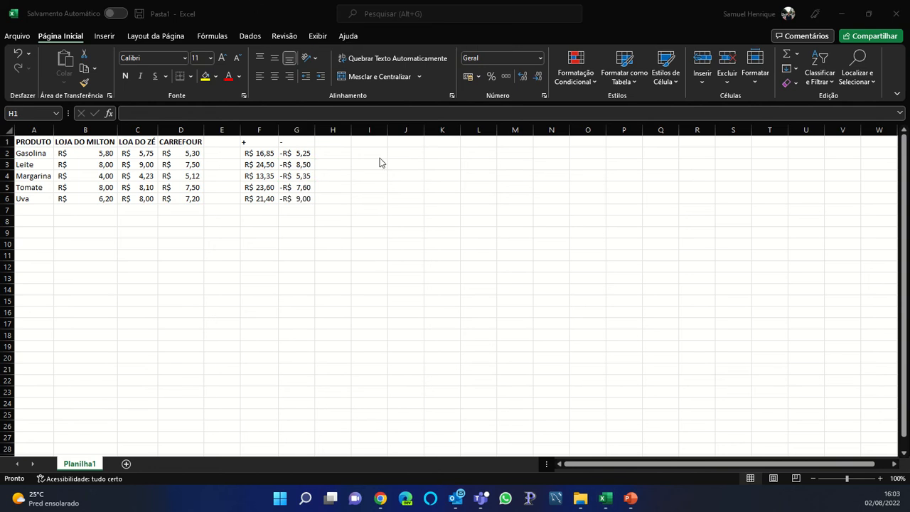
# Head column H with * and enter =B2*C2*D2 in H2
pyautogui.click(320, 140)
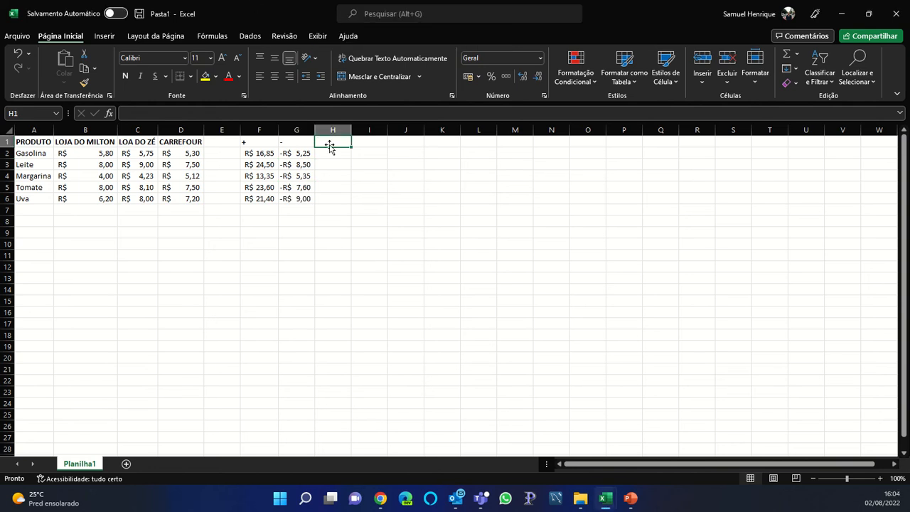
pyautogui.write('*')
pyautogui.click(328, 150)
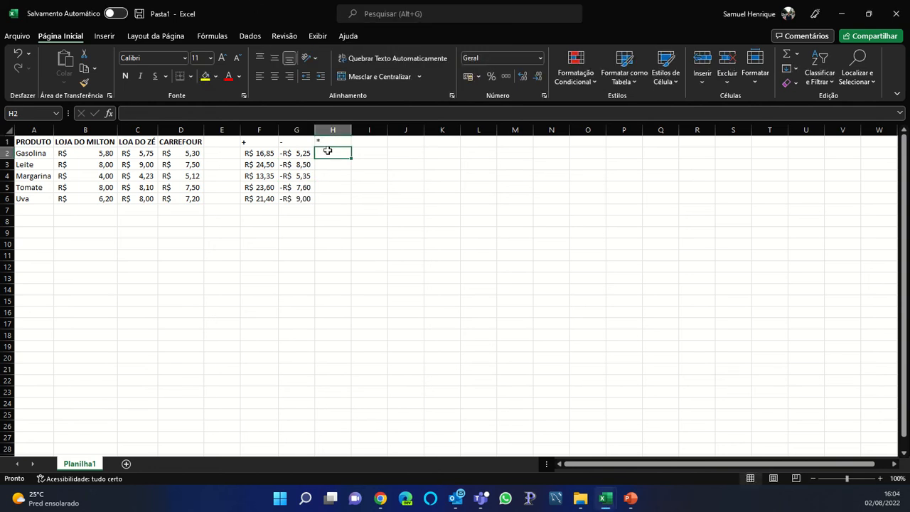
pyautogui.write('=')
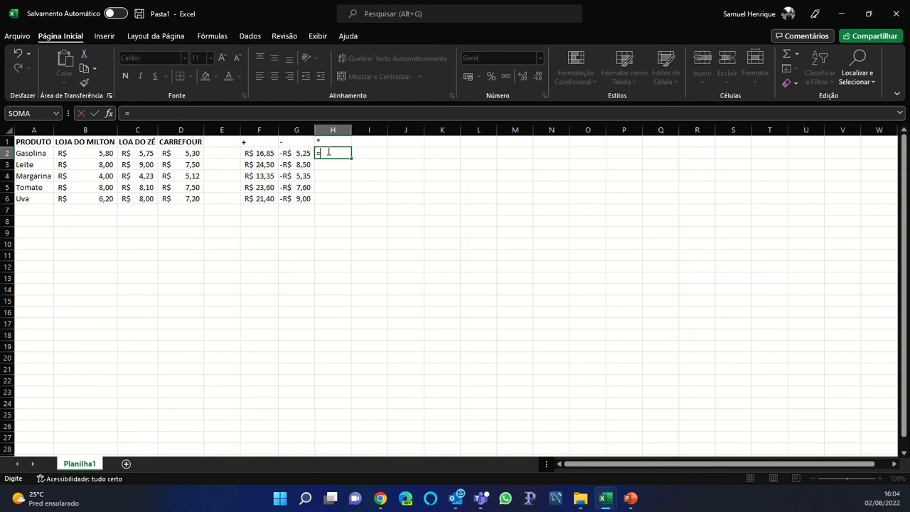
pyautogui.click(105, 152)
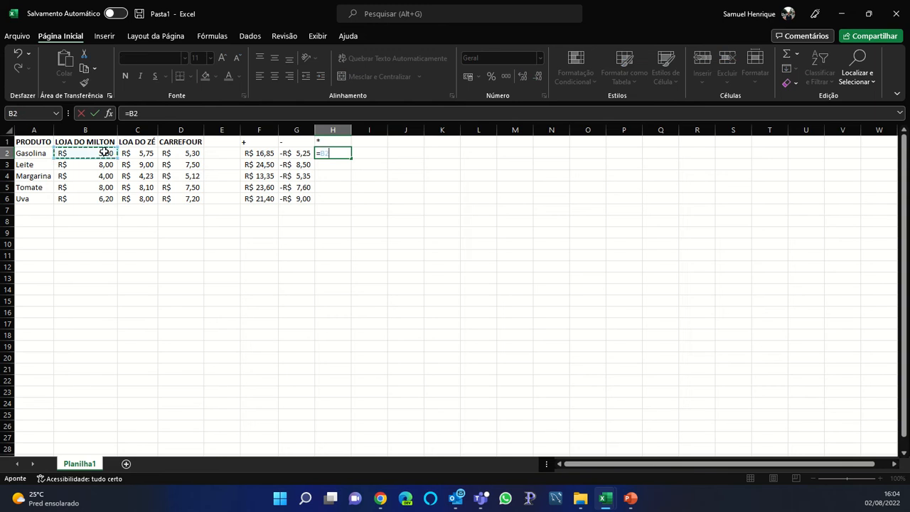
pyautogui.write('*')
pyautogui.click(134, 152)
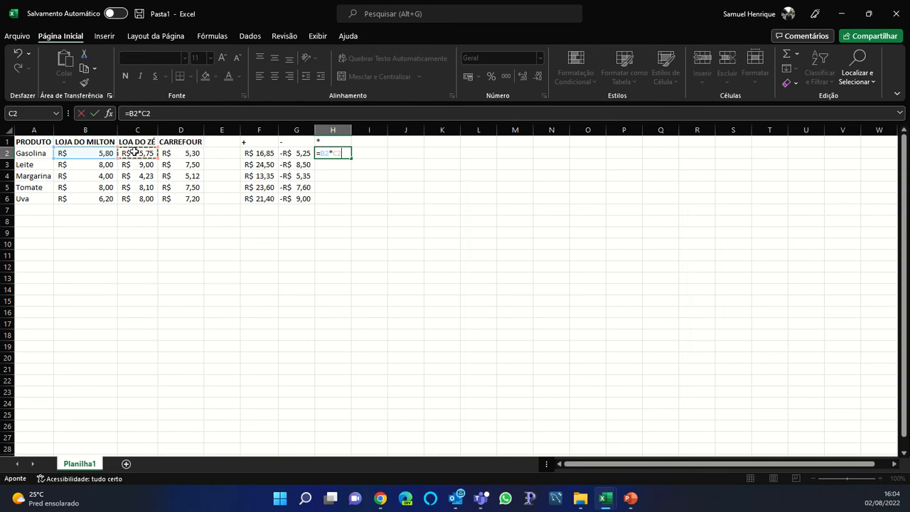
pyautogui.write('*')
pyautogui.click(177, 152)
pyautogui.press('Return')
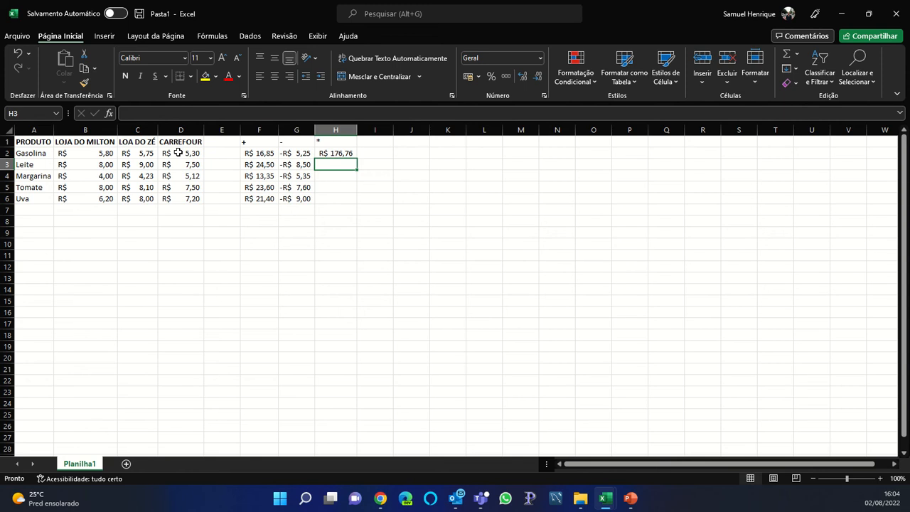
# Copy the H2 product formula into H3:H6, reaching R$ 357,12 for Uva
pyautogui.click(349, 154)
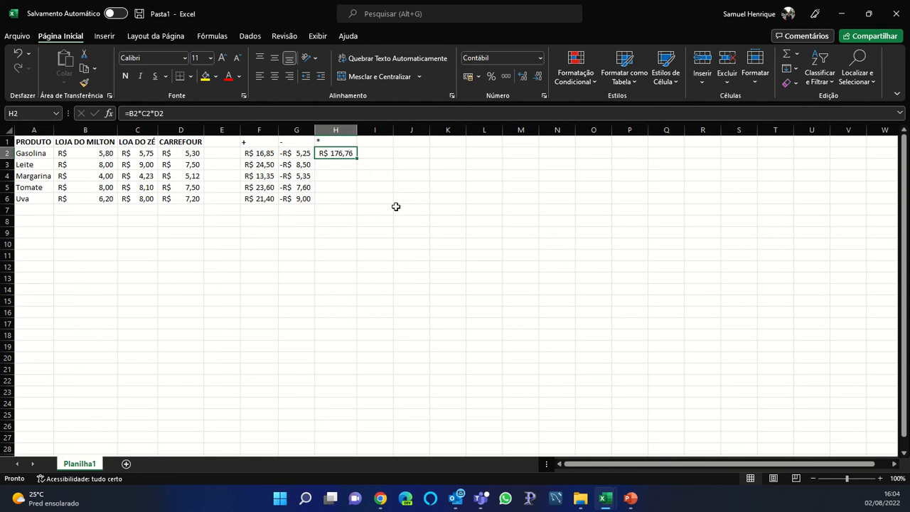
pyautogui.rightClick(341, 154)
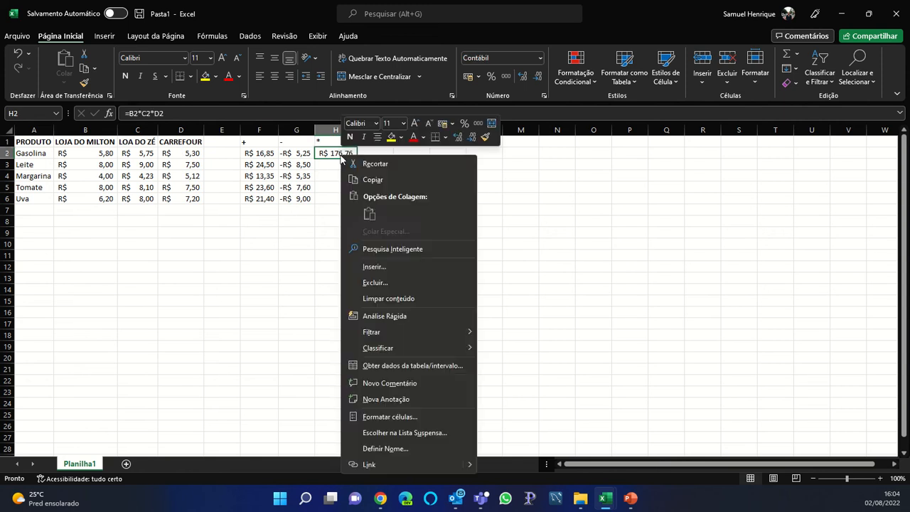
pyautogui.click(370, 178)
pyautogui.click(335, 167)
pyautogui.moveTo(335, 167); pyautogui.dragTo(333, 199)
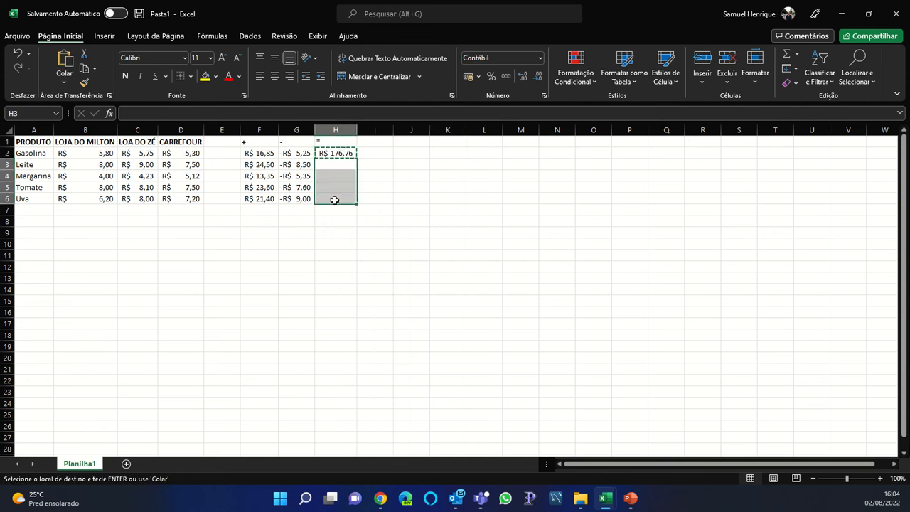
pyautogui.rightClick(334, 166)
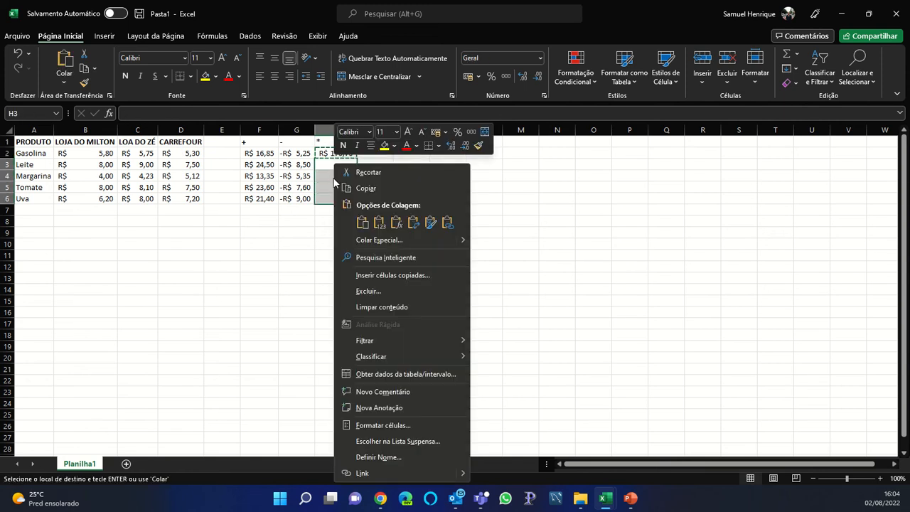
pyautogui.click(363, 223)
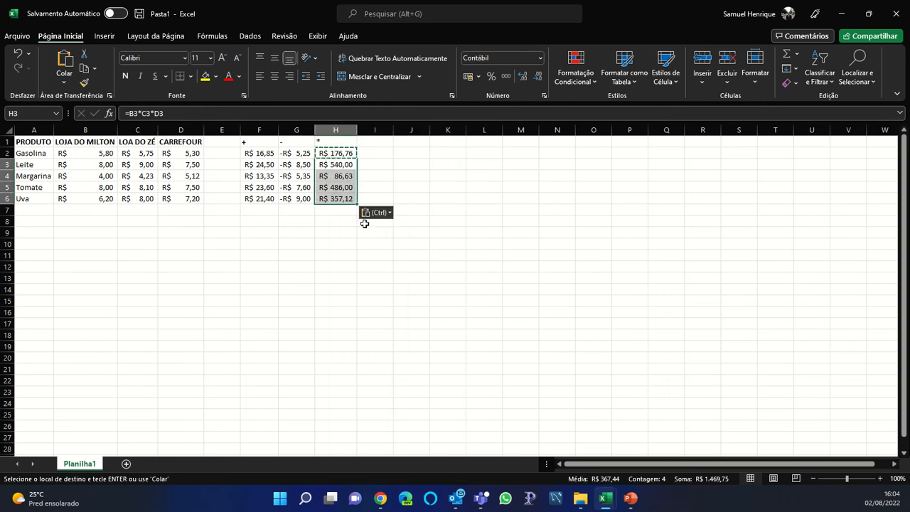
pyautogui.click(336, 186)
pyautogui.press('Down')
pyautogui.press('Down')
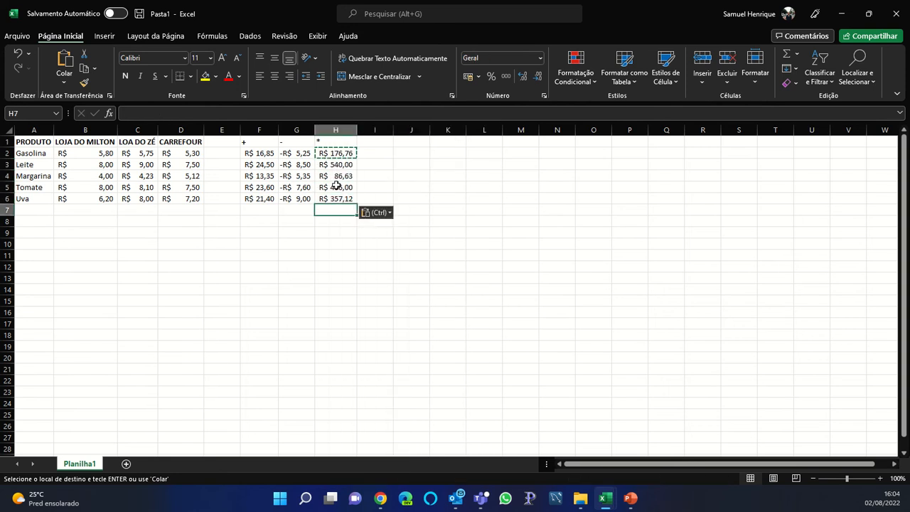
pyautogui.press('Escape')
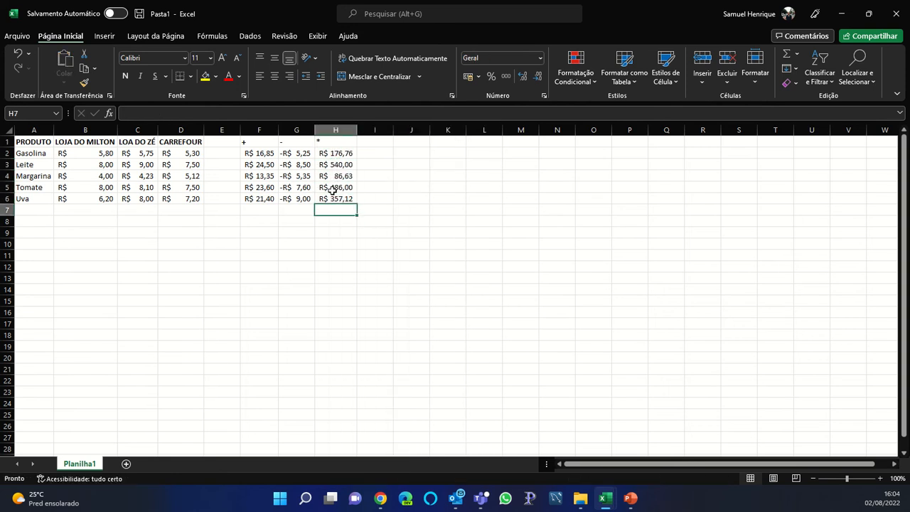
pyautogui.click(375, 142)
# Head column I with '/' and enter the formula =B2/C2/D2 in I2
pyautogui.press('alt')
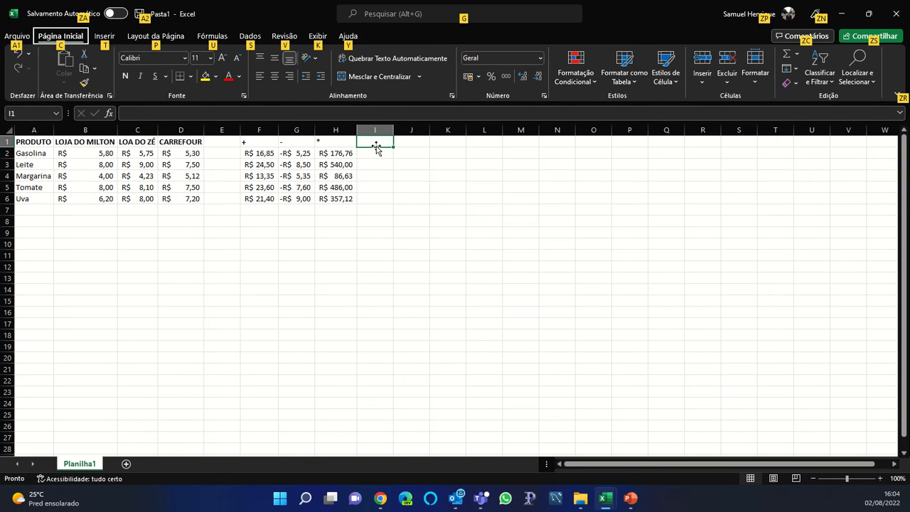
pyautogui.press('Escape')
pyautogui.click(367, 115)
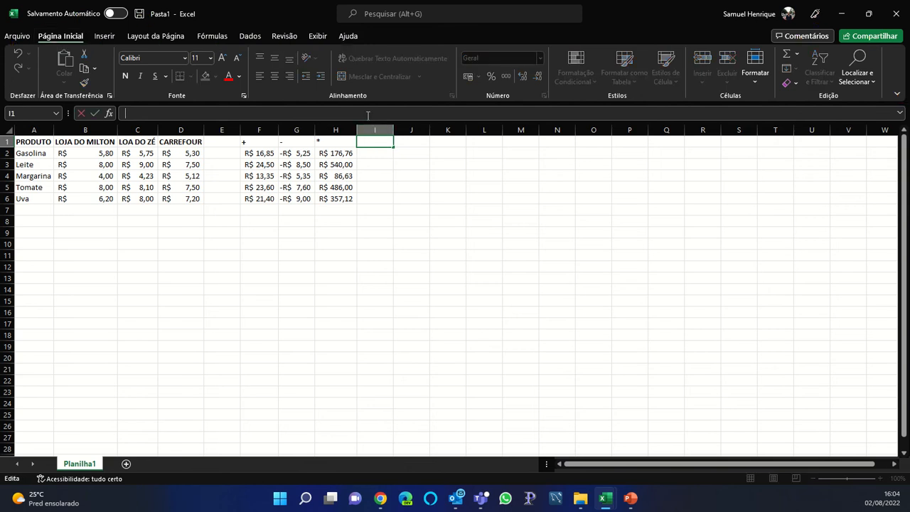
pyautogui.press('Return')
pyautogui.write('=')
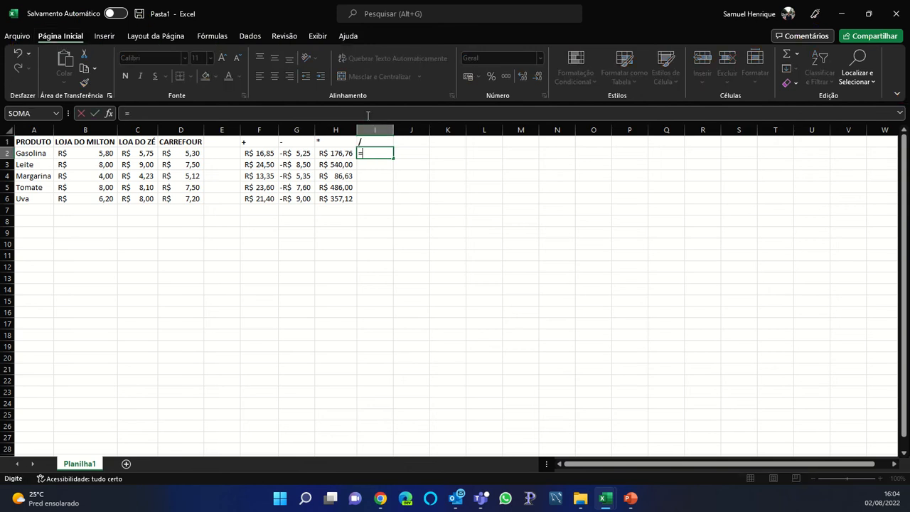
pyautogui.click(107, 147)
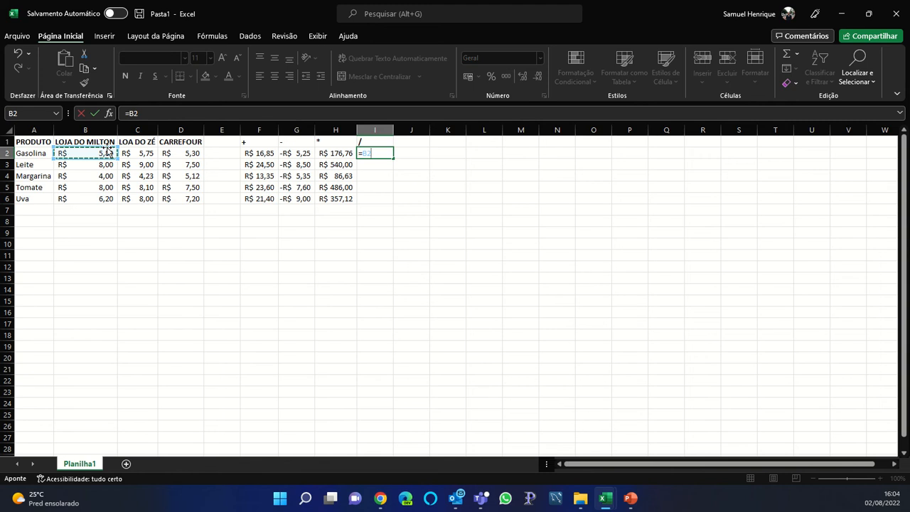
pyautogui.write('/')
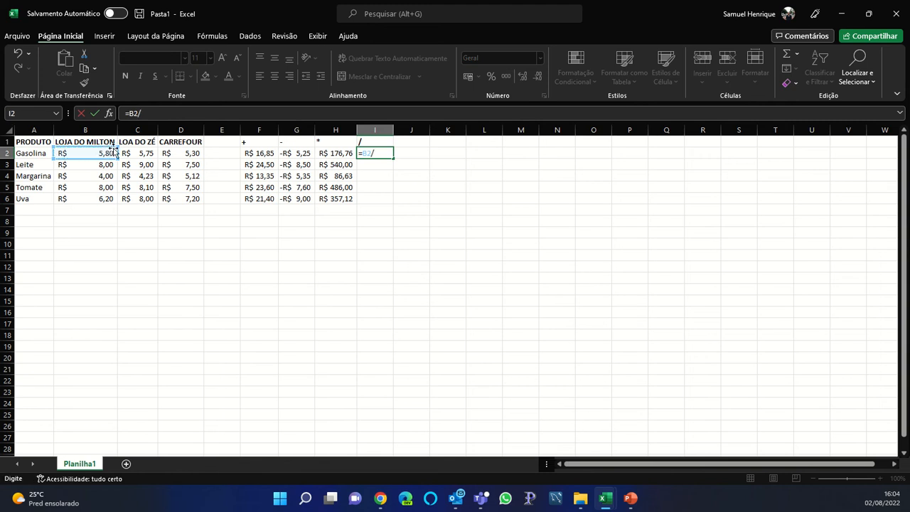
pyautogui.click(126, 153)
pyautogui.write('/')
pyautogui.click(167, 152)
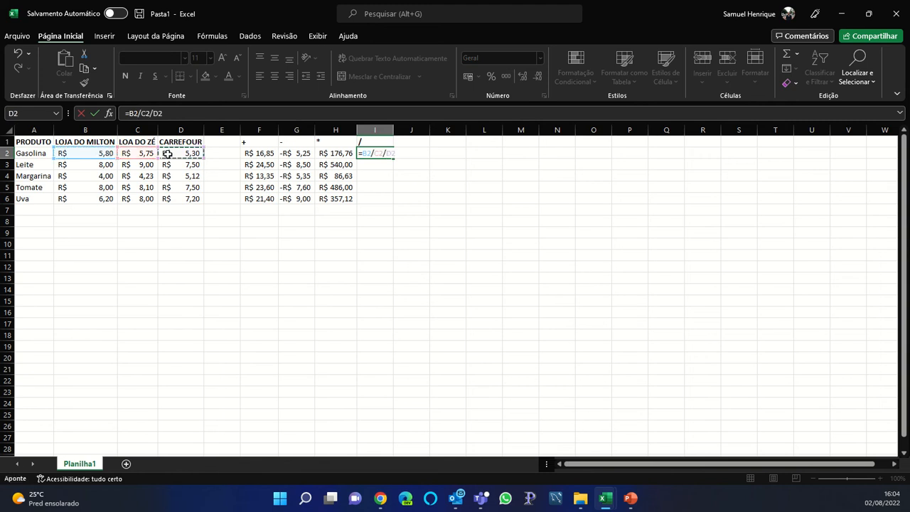
pyautogui.press('Return')
# Copy the I2 division formula down into I3 through I6
pyautogui.press('Up')
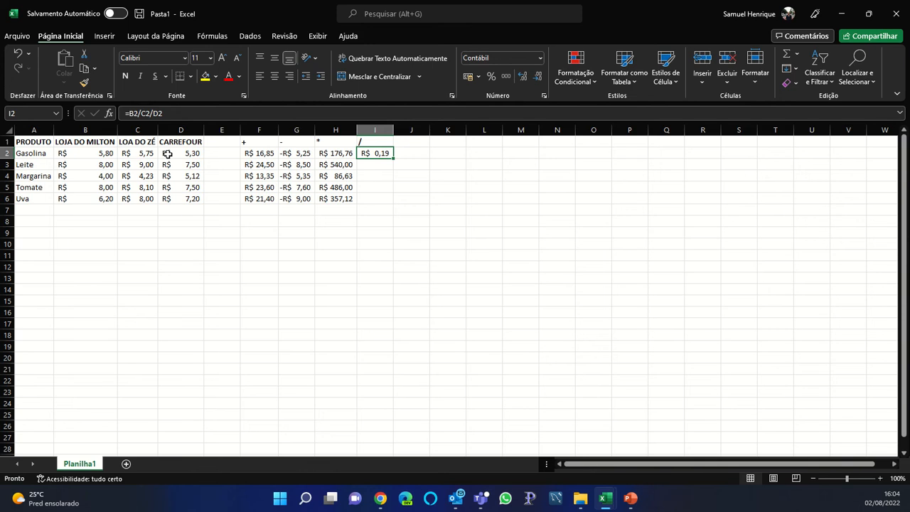
pyautogui.hotkey('ctrl', 'c')
pyautogui.press('Down')
pyautogui.hotkey('ctrl', 'v')
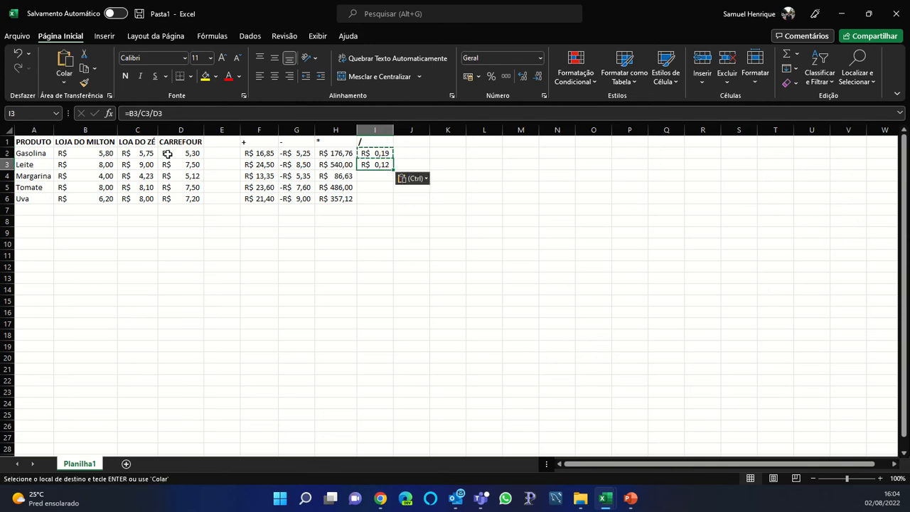
pyautogui.press('Down')
pyautogui.hotkey('ctrl', 'v')
pyautogui.press('Down')
pyautogui.hotkey('ctrl', 'v')
pyautogui.press('Down')
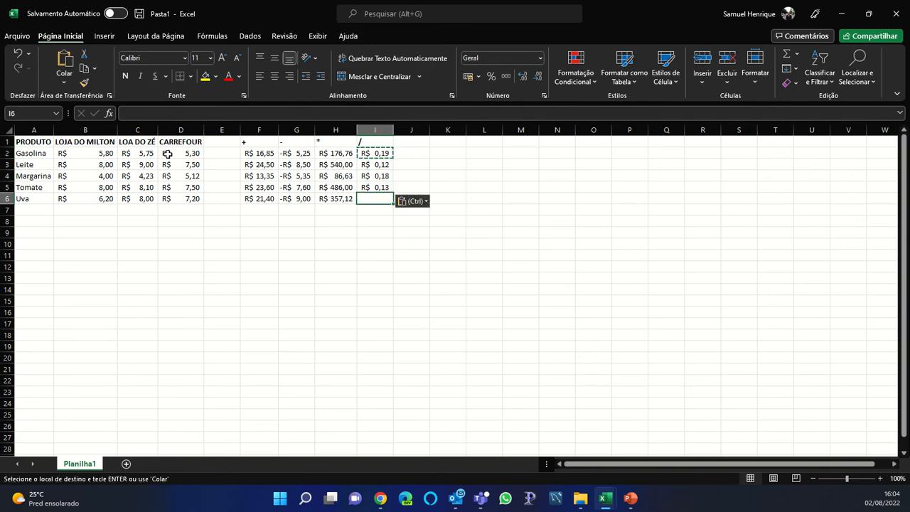
pyautogui.hotkey('ctrl', 'v')
pyautogui.press('Escape')
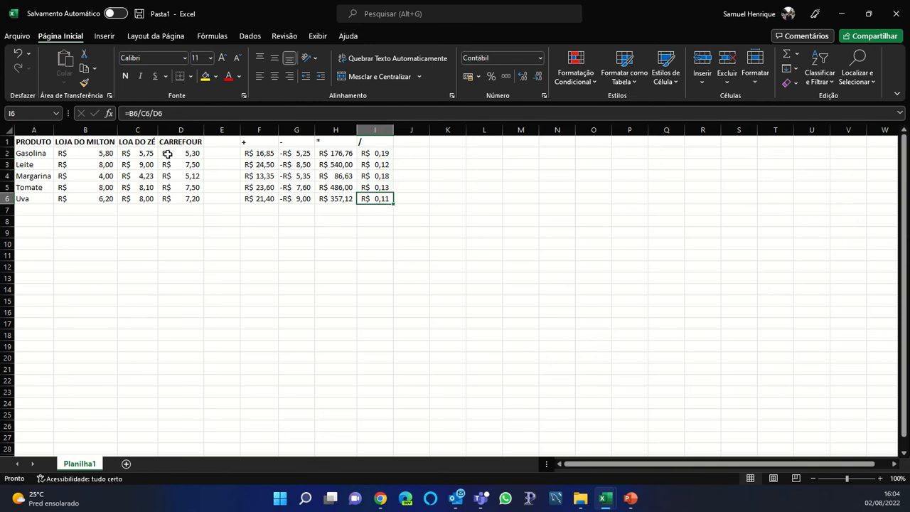
pyautogui.press('Up')
pyautogui.press('Up')
pyautogui.press('Up')
pyautogui.press('Up')
pyautogui.press('Up')
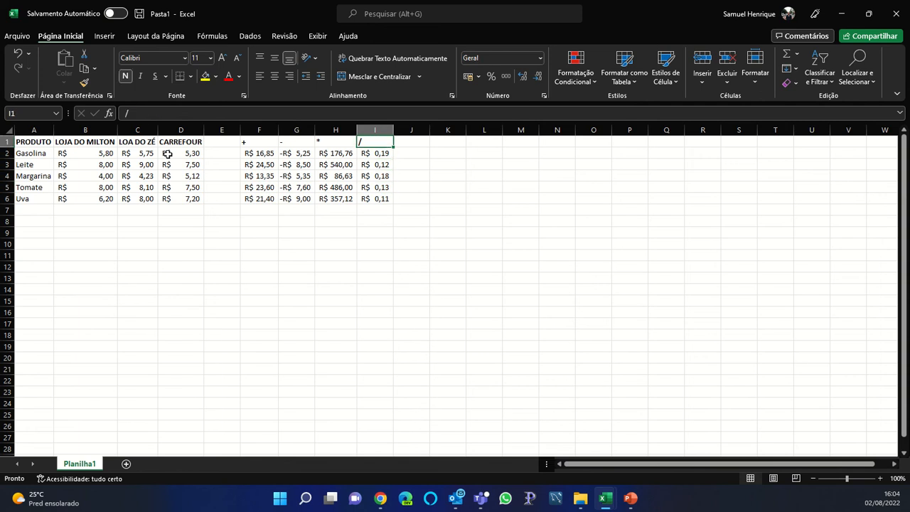
pyautogui.press('Right')
pyautogui.press('Right')
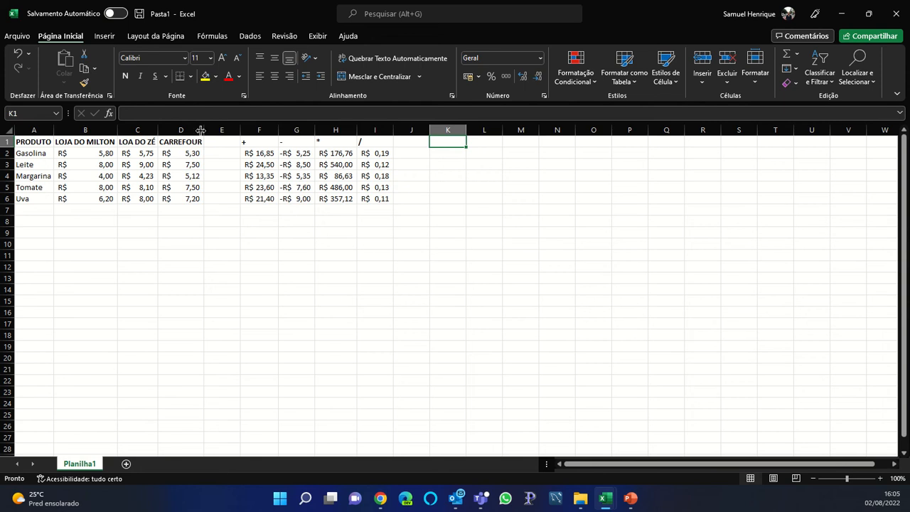
# Sum Gasolina's values B2:I2 in K2 with AutoSum, giving R$ 205,40
pyautogui.click(796, 53)
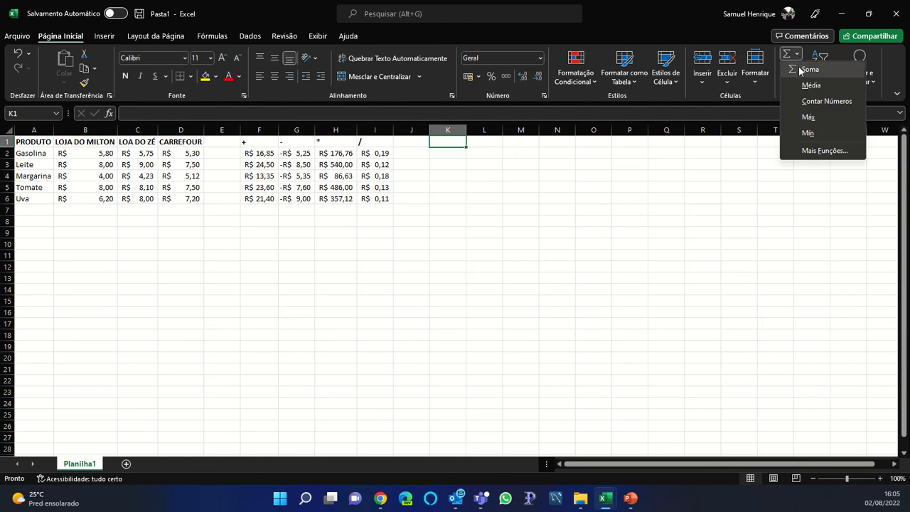
pyautogui.click(809, 69)
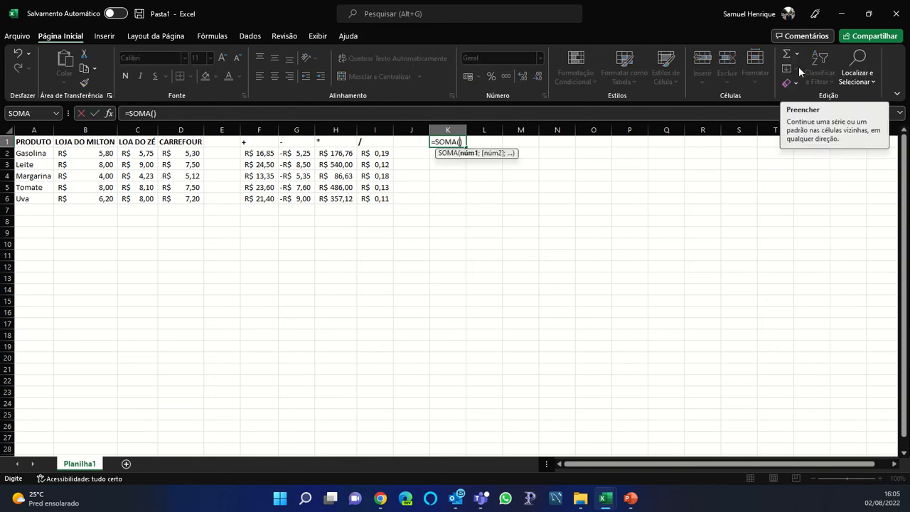
pyautogui.press('Escape')
pyautogui.click(439, 152)
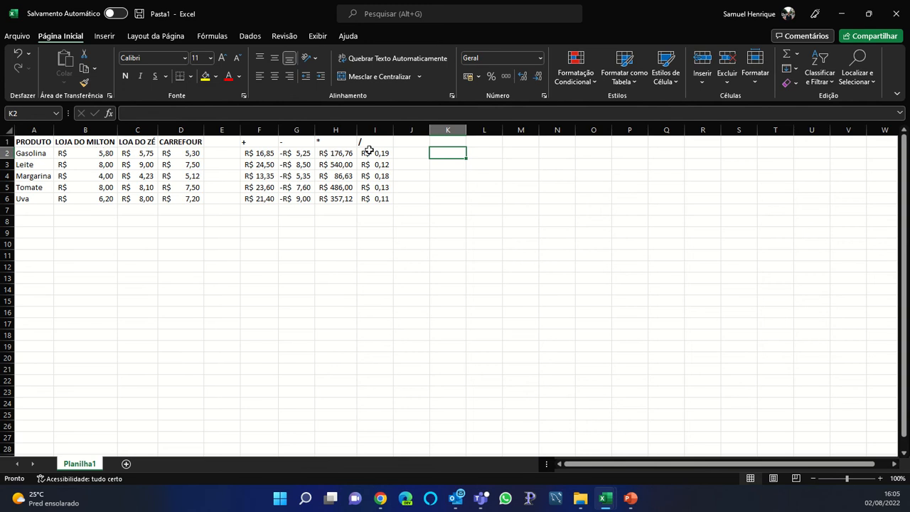
pyautogui.click(797, 54)
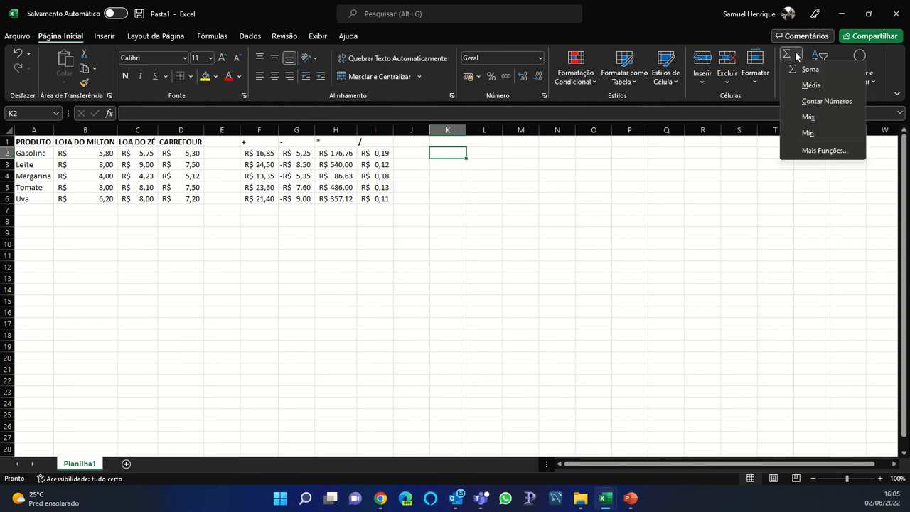
pyautogui.click(809, 69)
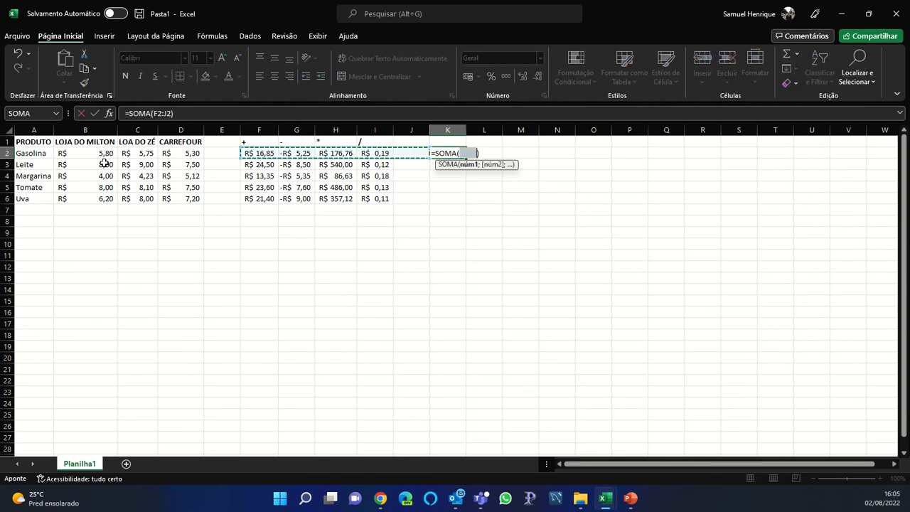
pyautogui.moveTo(86, 153); pyautogui.dragTo(369, 155)
pyautogui.press('Return')
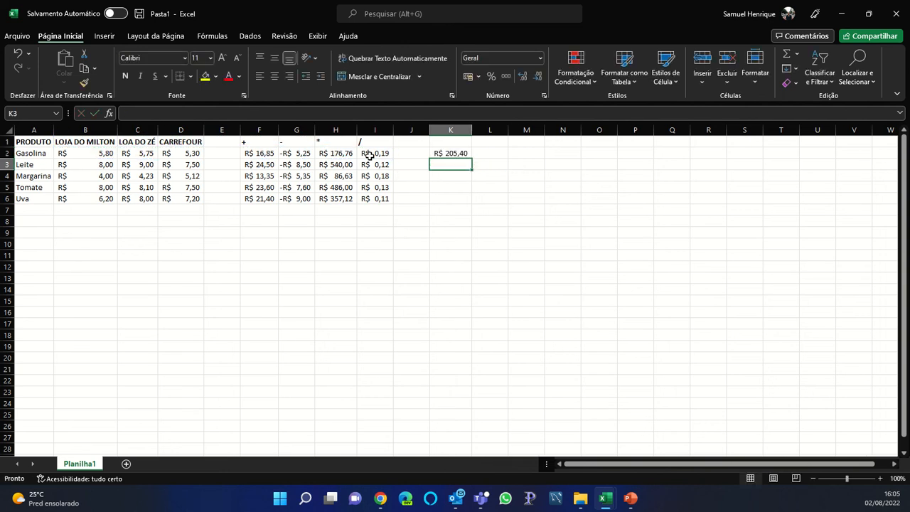
pyautogui.moveTo(97, 166); pyautogui.dragTo(361, 167)
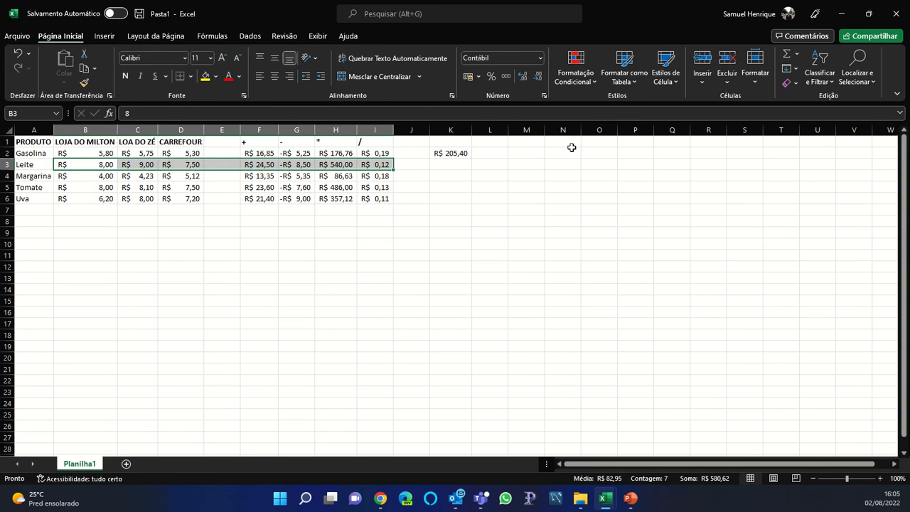
# Sum Leite's B3:I3 values in K3 and head column K with SOMA
pyautogui.click(454, 162)
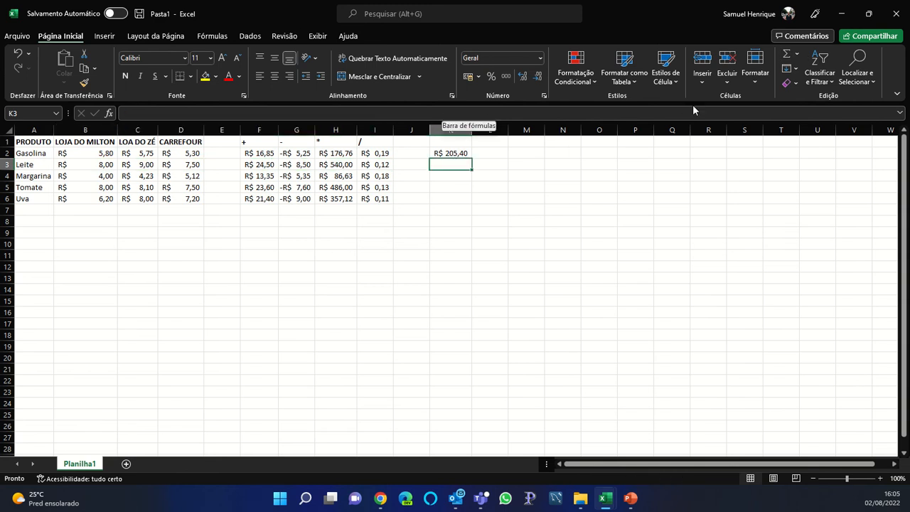
pyautogui.click(796, 57)
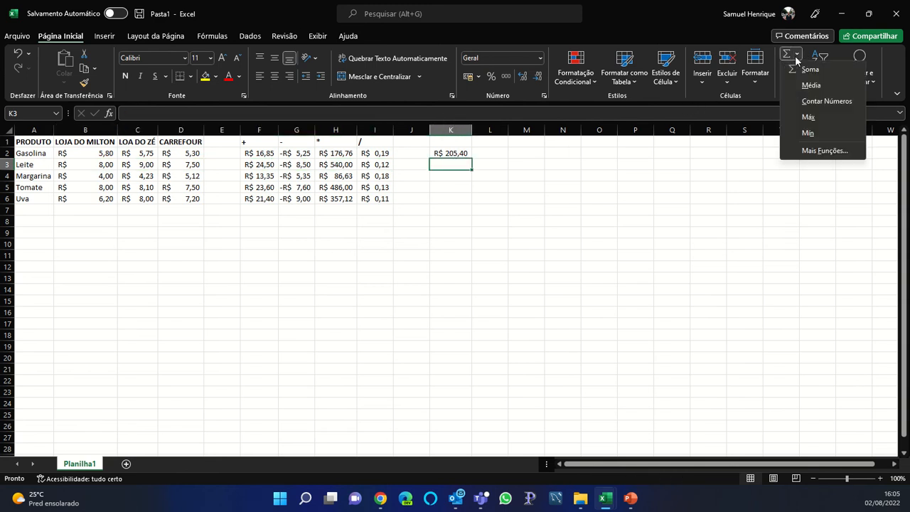
pyautogui.click(799, 69)
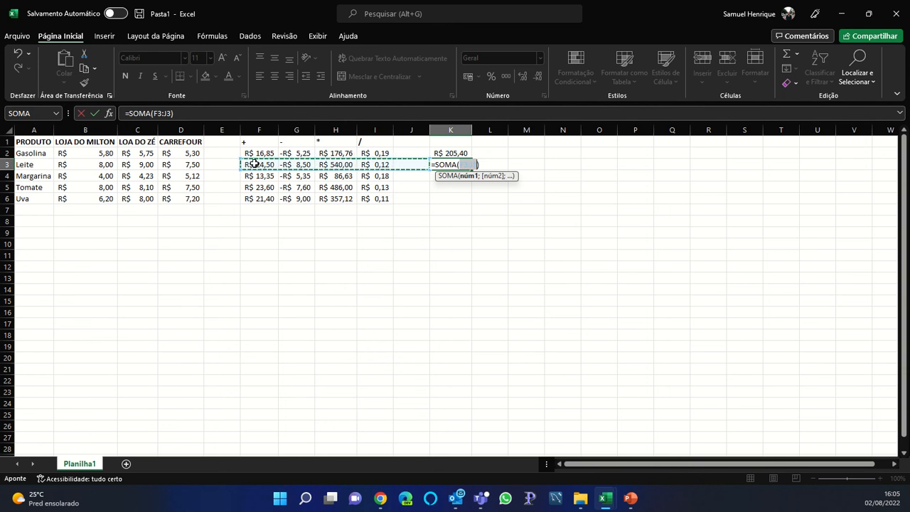
pyautogui.moveTo(113, 164); pyautogui.dragTo(368, 164)
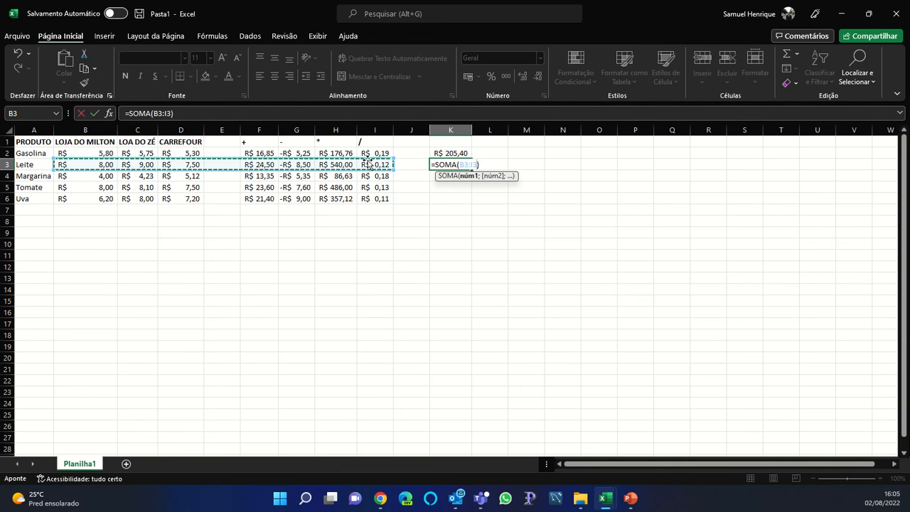
pyautogui.press('Return')
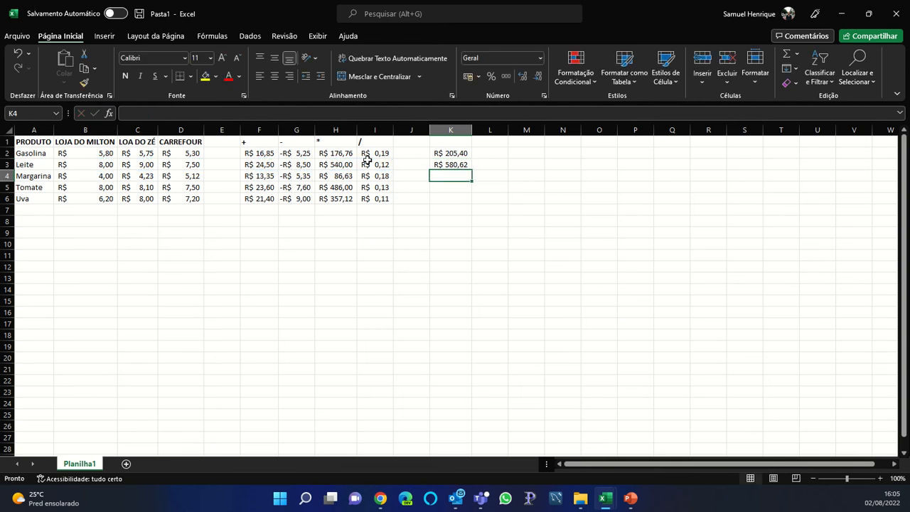
pyautogui.press('Up')
pyautogui.press('Up')
pyautogui.press('Up')
pyautogui.write('SO')
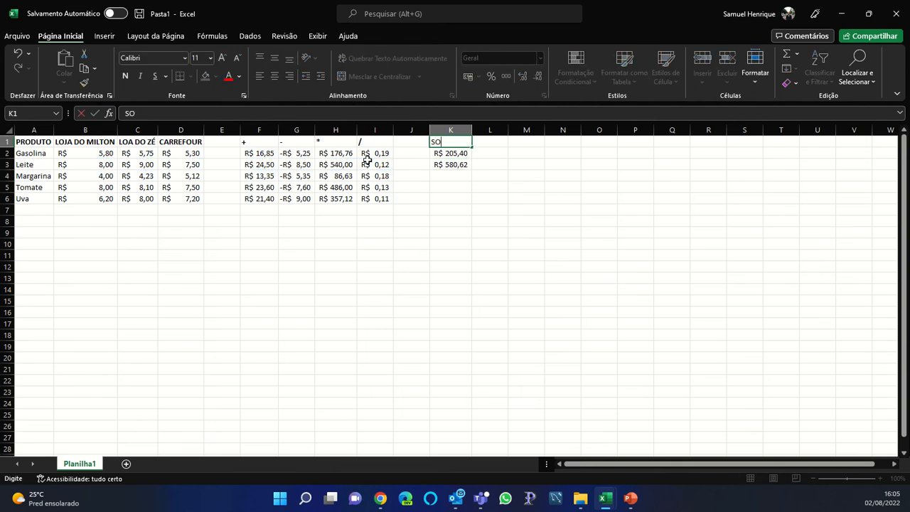
pyautogui.write('MA')
pyautogui.press('Return')
# Copy the K3 sum formula into K4, K5 and K6
pyautogui.press('Down')
pyautogui.hotkey('ctrl', 'c')
pyautogui.press('Down')
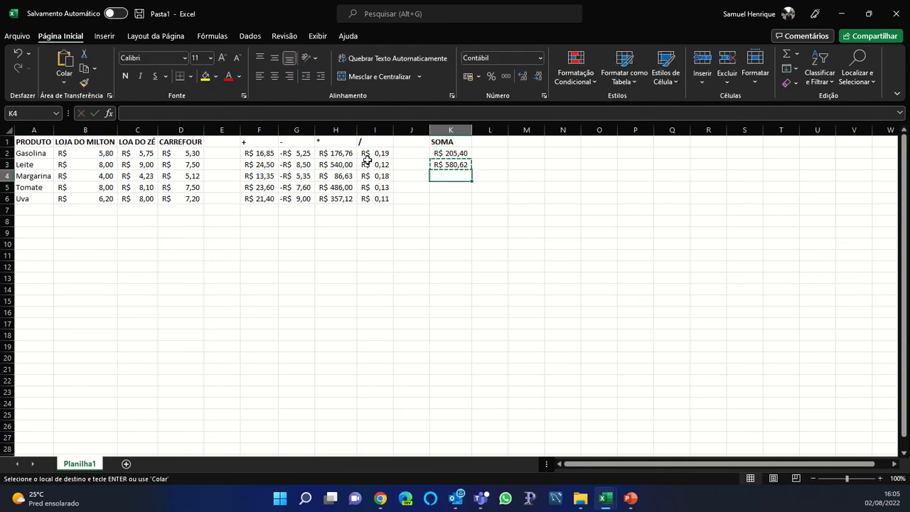
pyautogui.hotkey('ctrl', 'v')
pyautogui.press('Down')
pyautogui.hotkey('ctrl', 'v')
pyautogui.press('Down')
pyautogui.hotkey('ctrl', 'v')
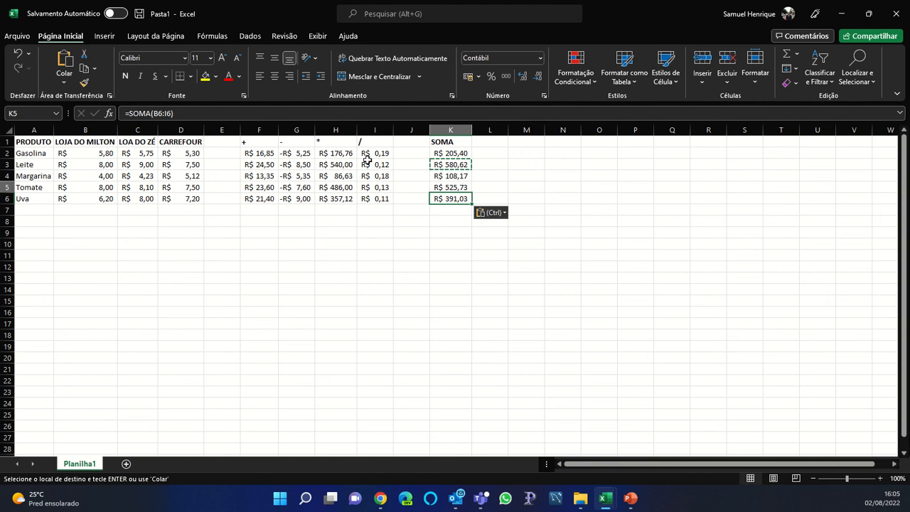
pyautogui.press('Up')
pyautogui.press('Up')
pyautogui.press('Up')
pyautogui.press('Up')
pyautogui.press('Up')
pyautogui.press('Right')
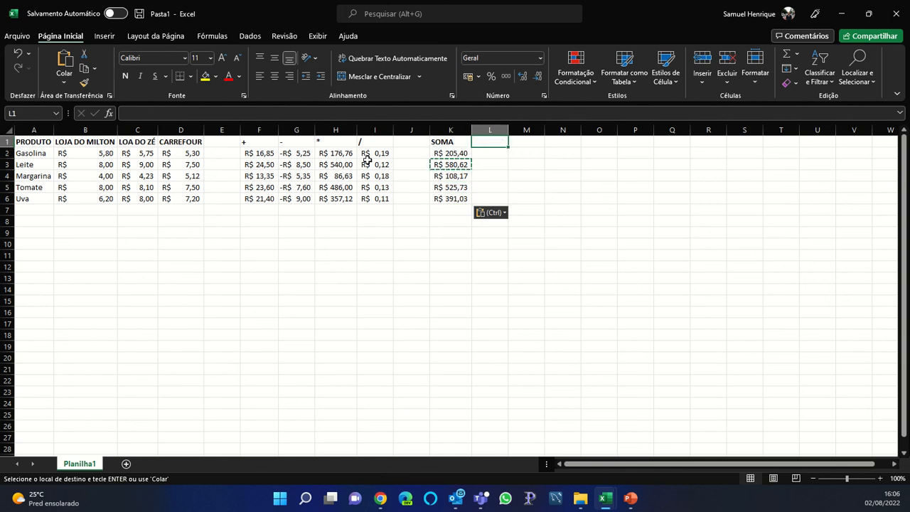
# Head column L with MEDIA and average Gasolina's B2:I2 values in L2
pyautogui.write('m')
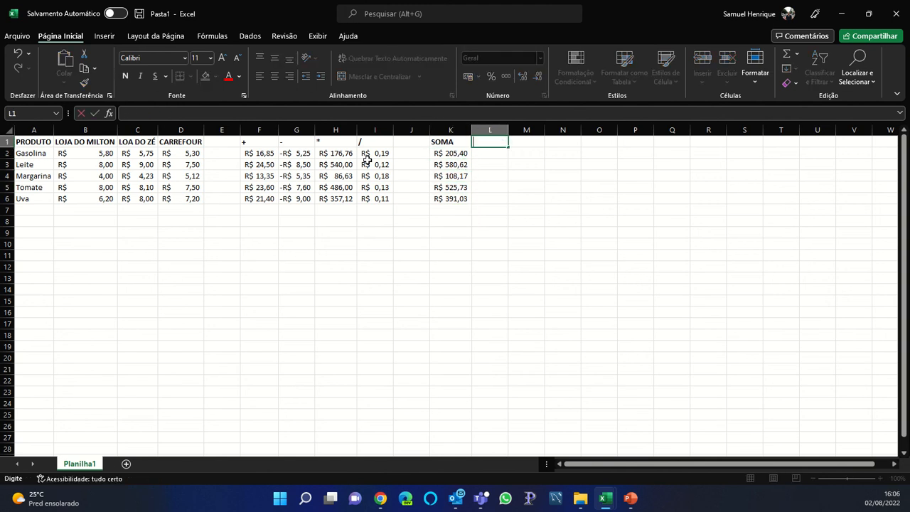
pyautogui.write('MEDIA')
pyautogui.press('Return')
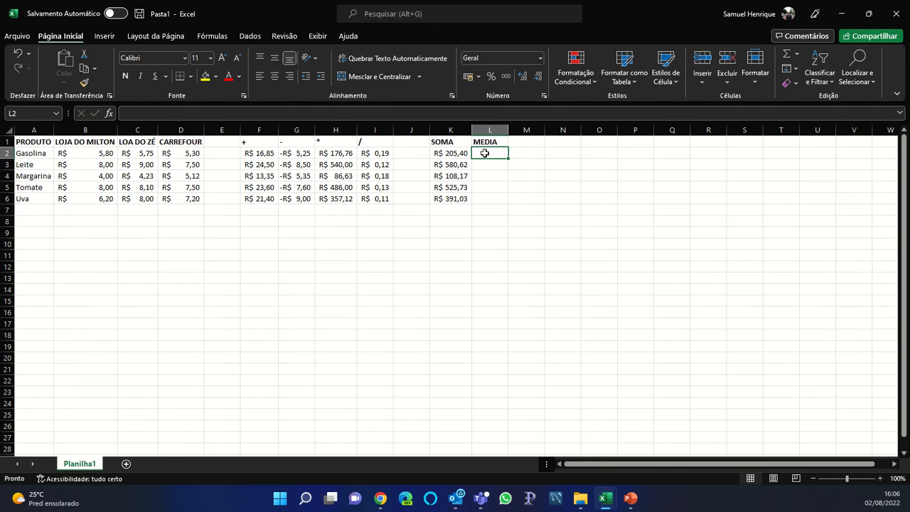
pyautogui.click(796, 56)
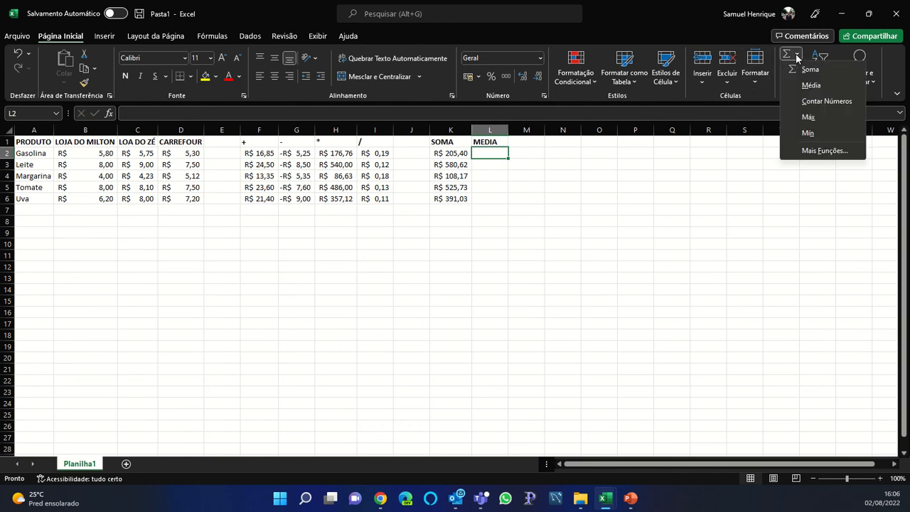
pyautogui.click(800, 86)
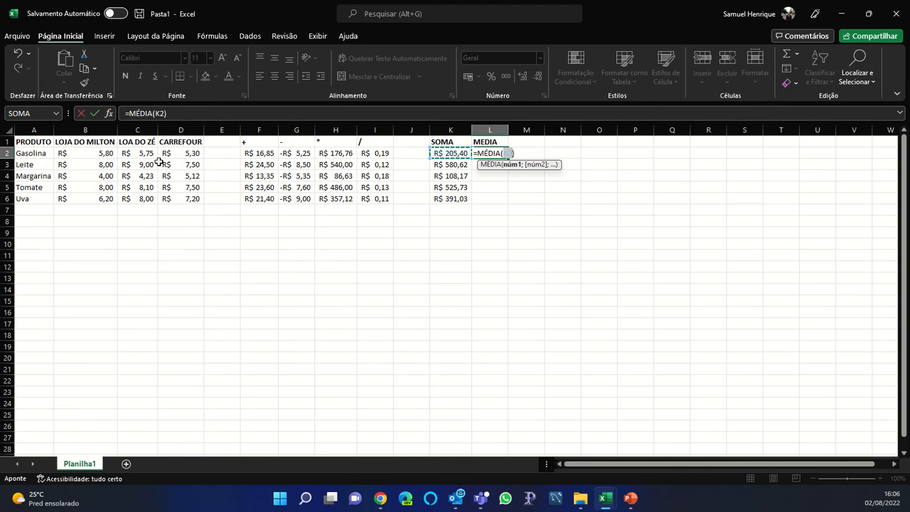
pyautogui.moveTo(99, 153); pyautogui.dragTo(366, 162)
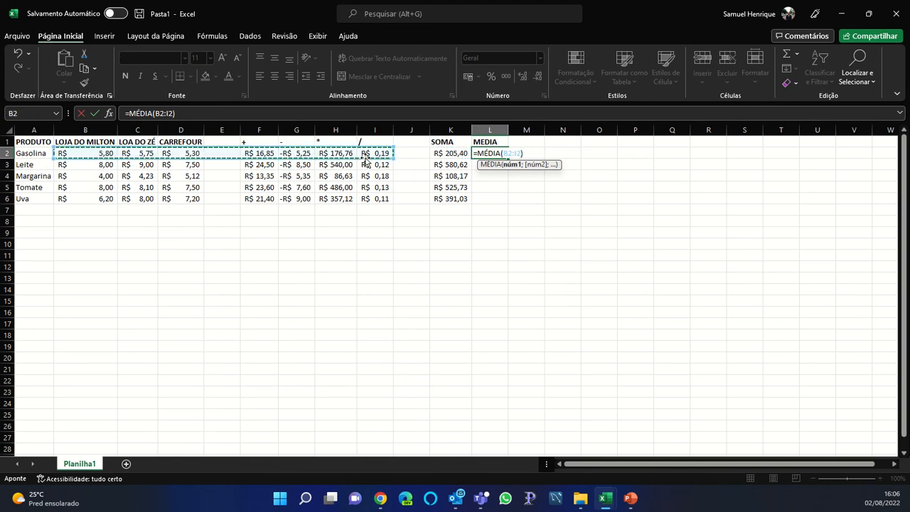
pyautogui.press('Return')
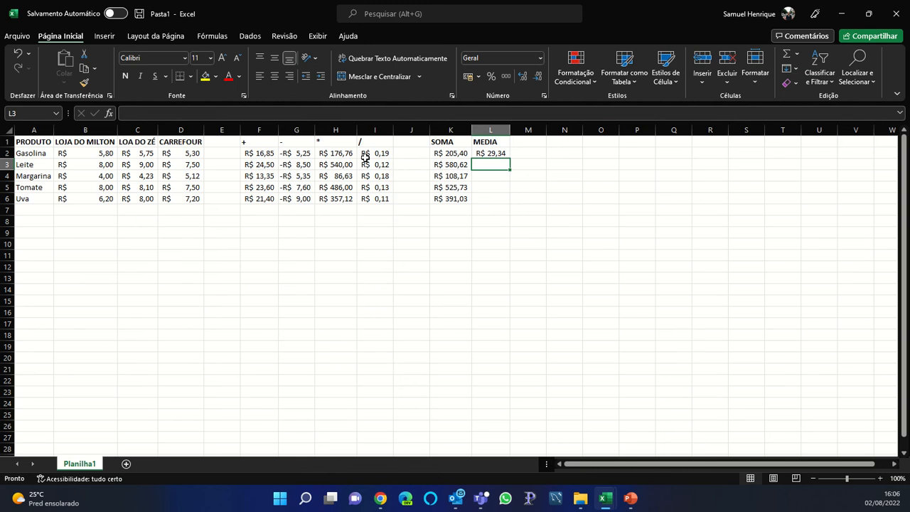
# Copy the L2 average formula down into L3 through L6
pyautogui.press('Up')
pyautogui.hotkey('ctrl', 'c')
pyautogui.press('Down')
pyautogui.hotkey('ctrl', 'v')
pyautogui.press('Down')
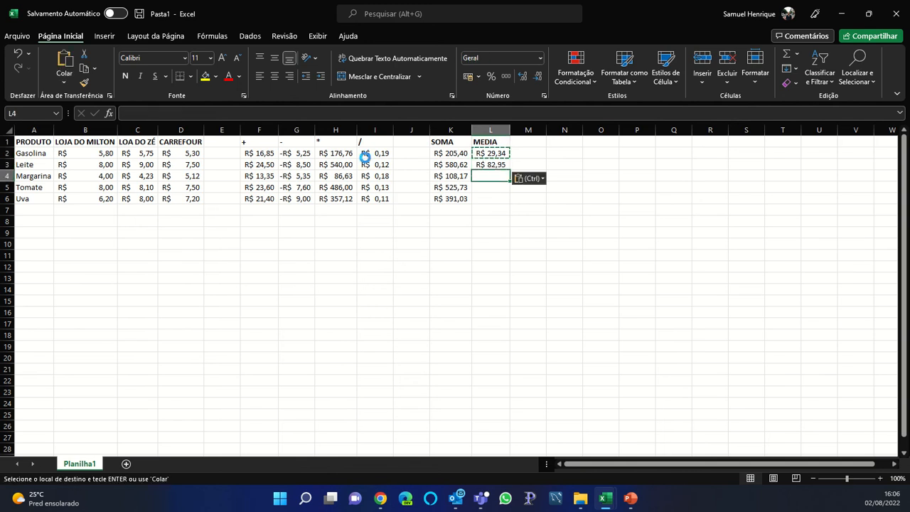
pyautogui.hotkey('ctrl', 'v')
pyautogui.press('Down')
pyautogui.hotkey('ctrl', 'v')
pyautogui.press('Down')
pyautogui.hotkey('ctrl', 'v')
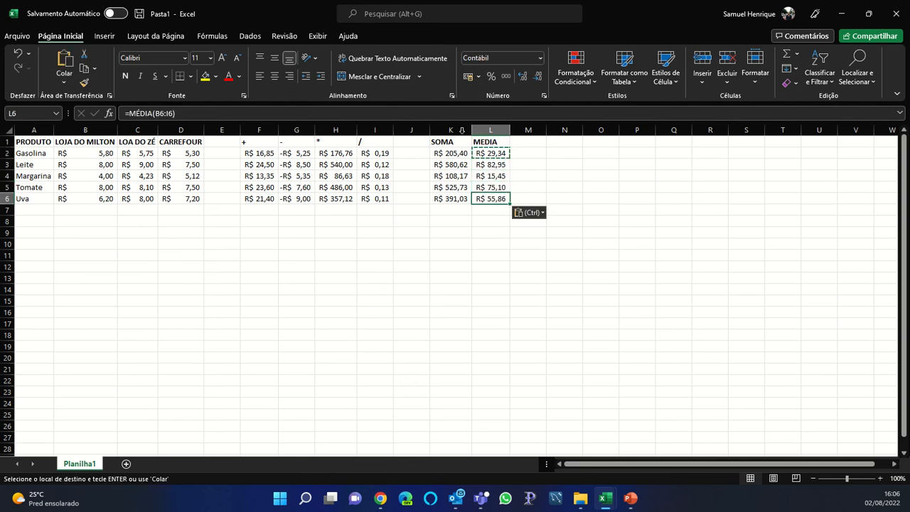
pyautogui.click(523, 139)
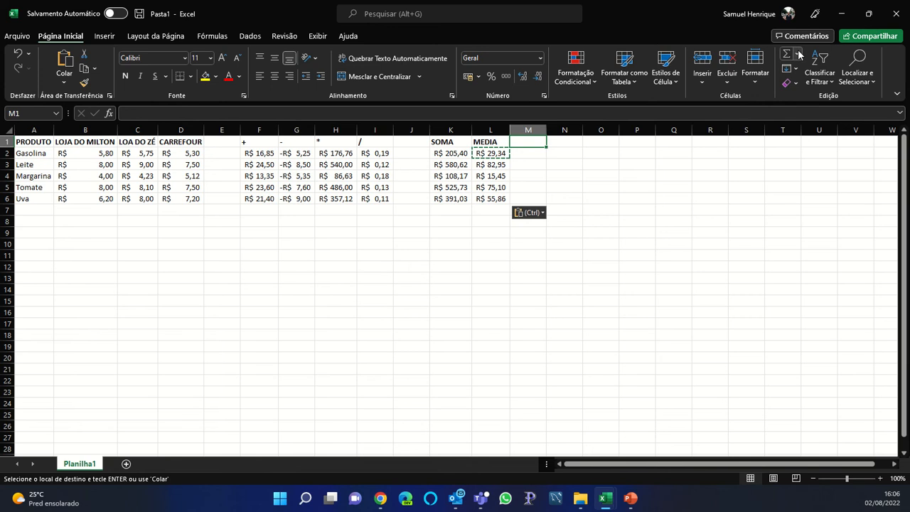
pyautogui.click(799, 55)
# Head column M with CONT NUM and count Gasolina's numeric cells B2:I2 in M2
pyautogui.click(526, 143)
pyautogui.press('Escape')
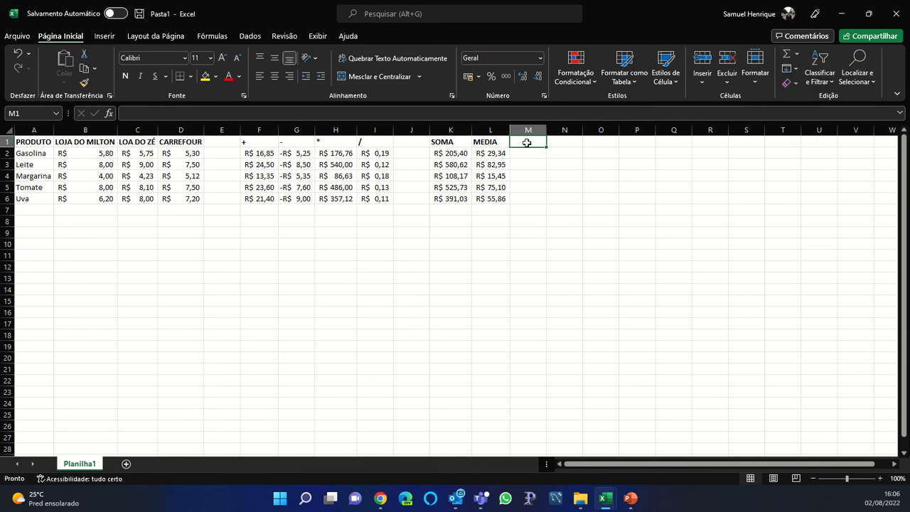
pyautogui.write('CONT')
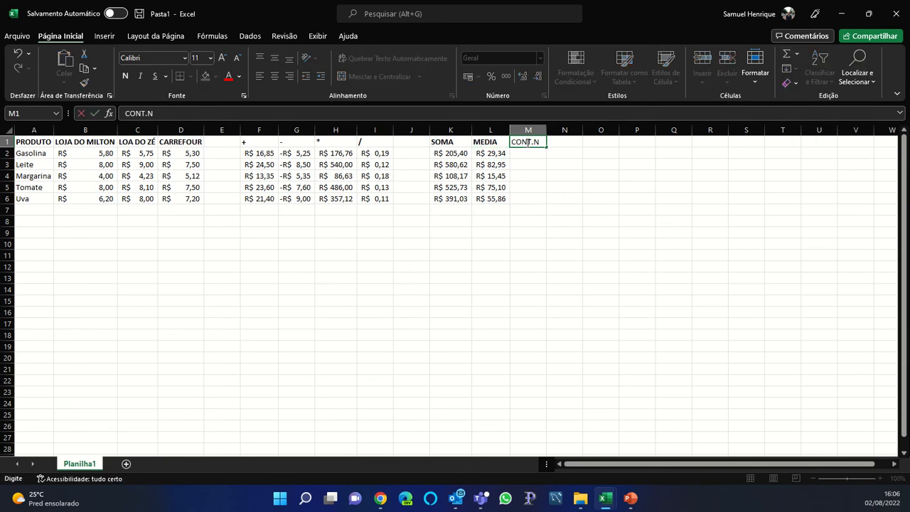
pyautogui.write(' NUM')
pyautogui.press('Return')
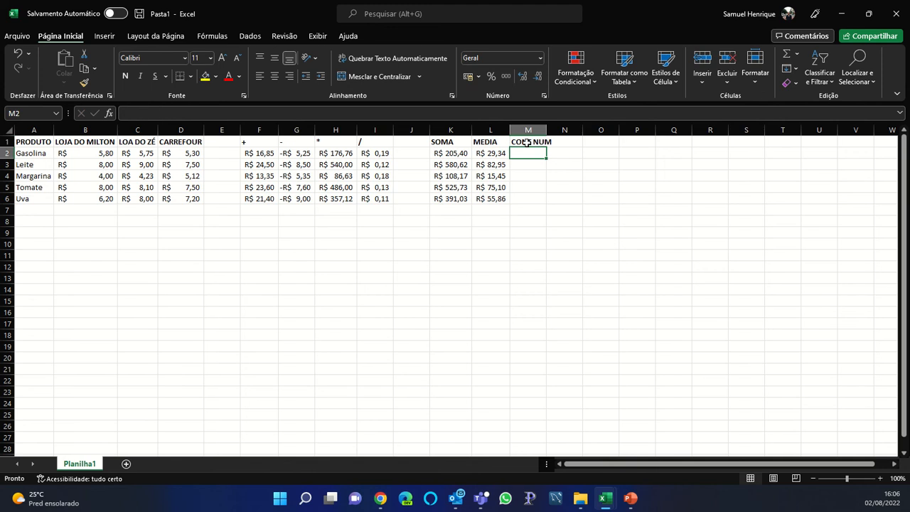
pyautogui.click(797, 54)
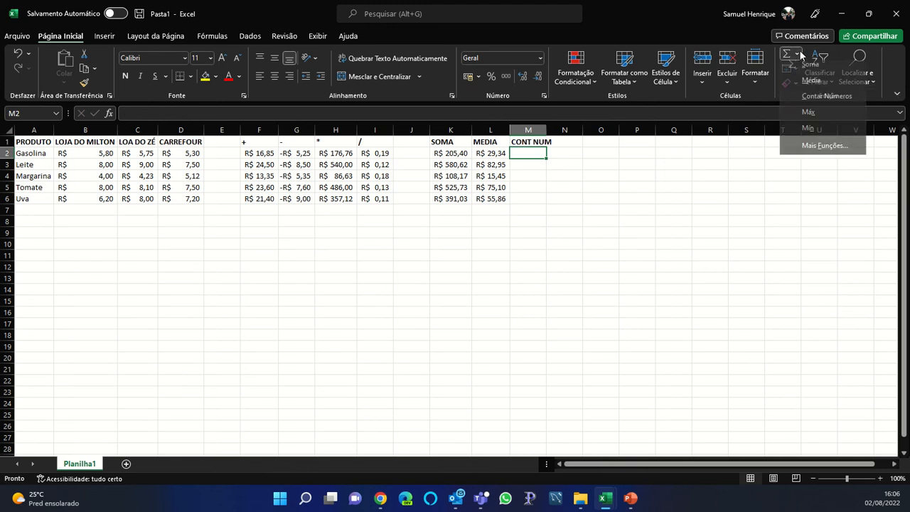
pyautogui.click(808, 101)
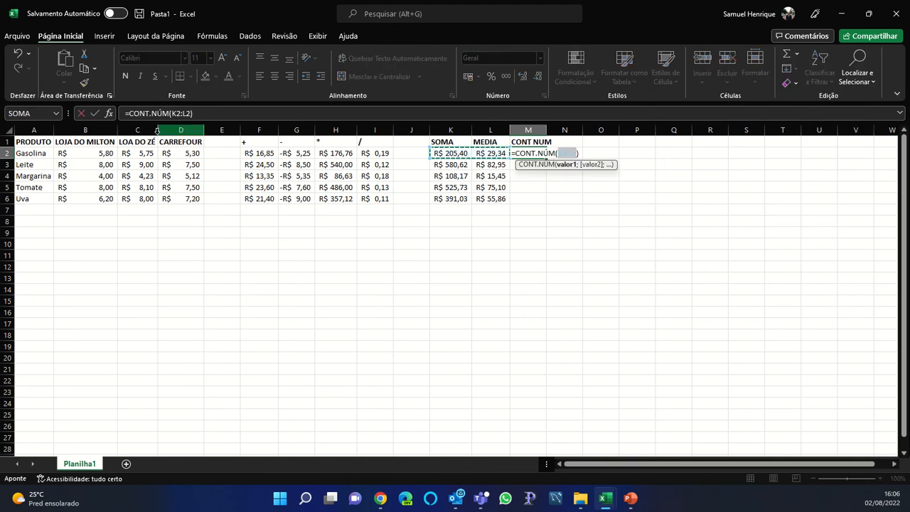
pyautogui.moveTo(96, 154); pyautogui.dragTo(380, 152)
pyautogui.write(')')
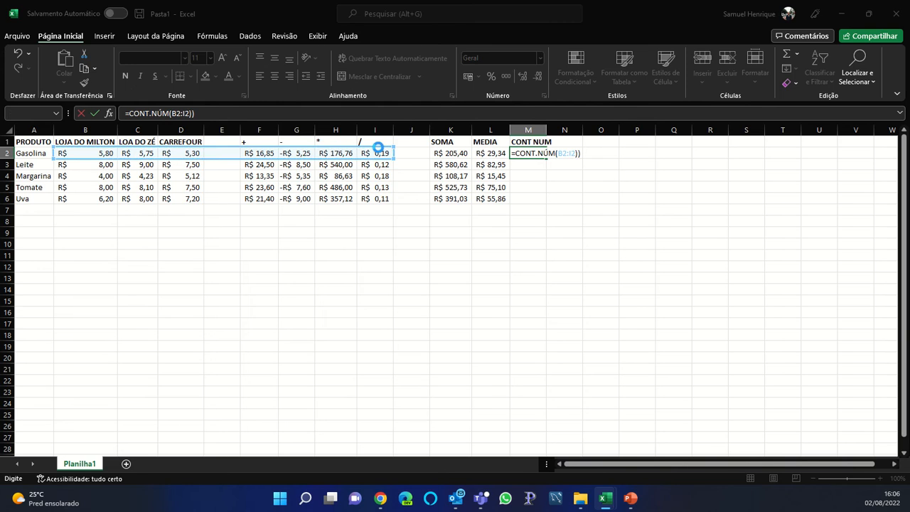
pyautogui.press('Return')
pyautogui.press('Return')
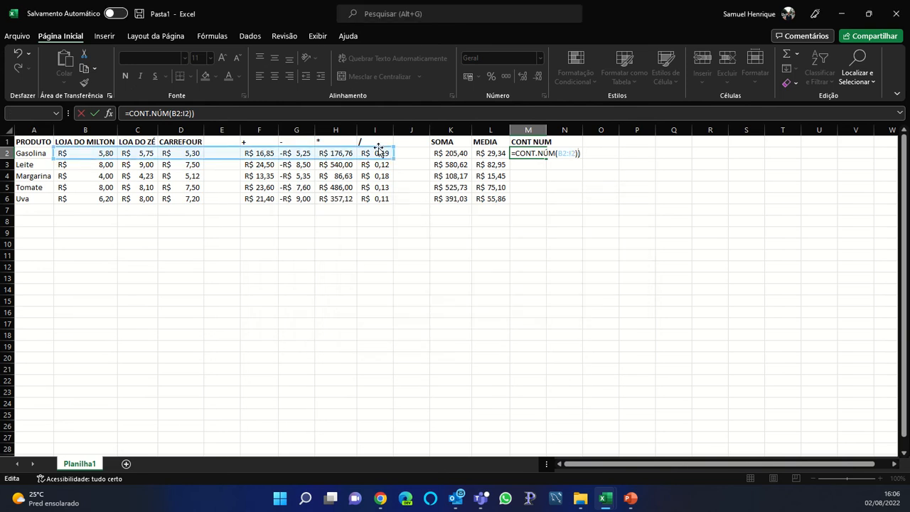
pyautogui.press('BackSpace')
pyautogui.press('Return')
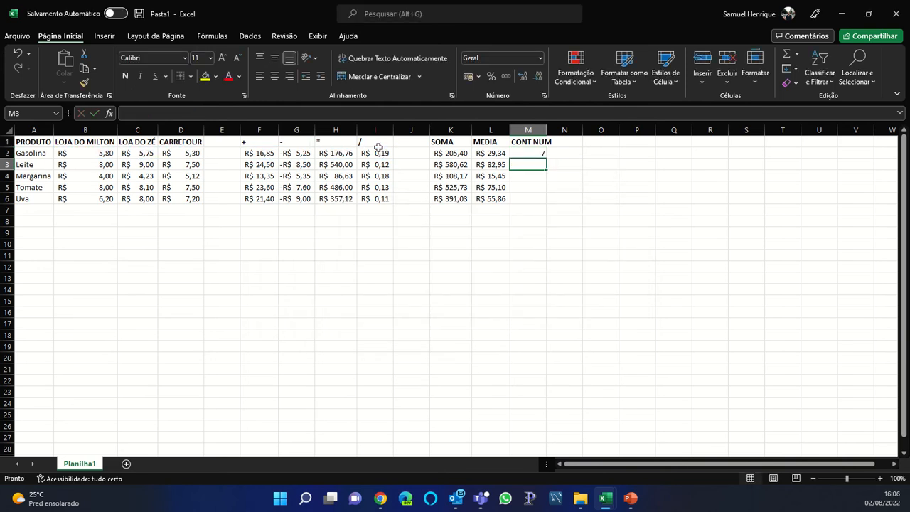
# Copy the M2 count formula into M3 through M6
pyautogui.press('Up')
pyautogui.hotkey('ctrl', 'c')
pyautogui.press('Down')
pyautogui.hotkey('ctrl', 'v')
pyautogui.press('Down')
pyautogui.hotkey('ctrl', 'v')
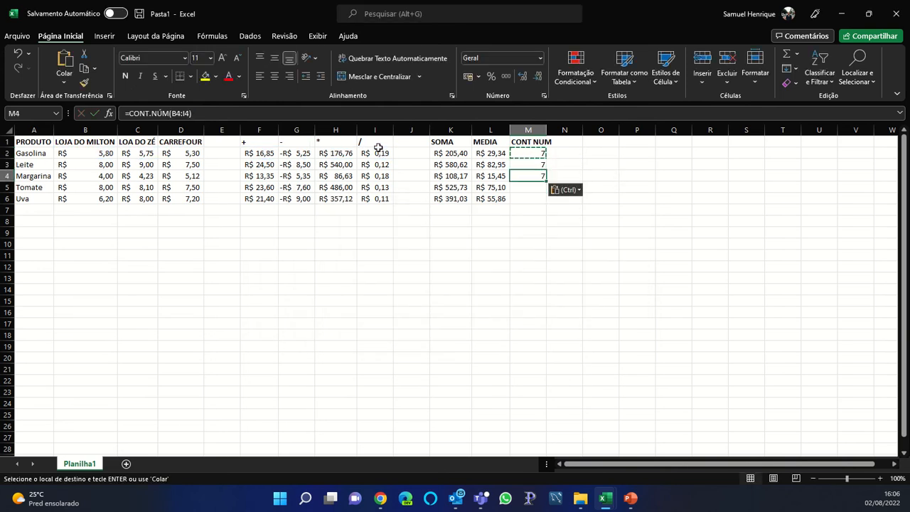
pyautogui.press('Down')
pyautogui.hotkey('ctrl', 'v')
pyautogui.press('Down')
pyautogui.hotkey('ctrl', 'v')
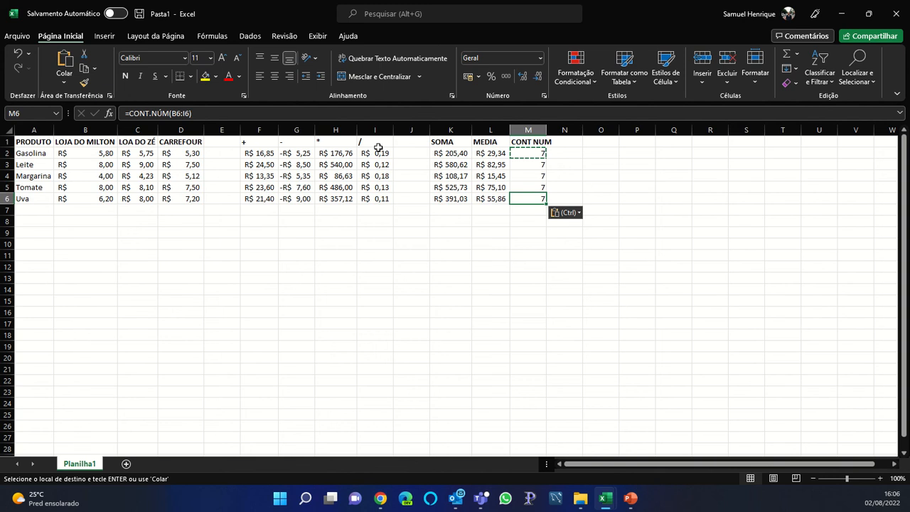
pyautogui.press('Escape')
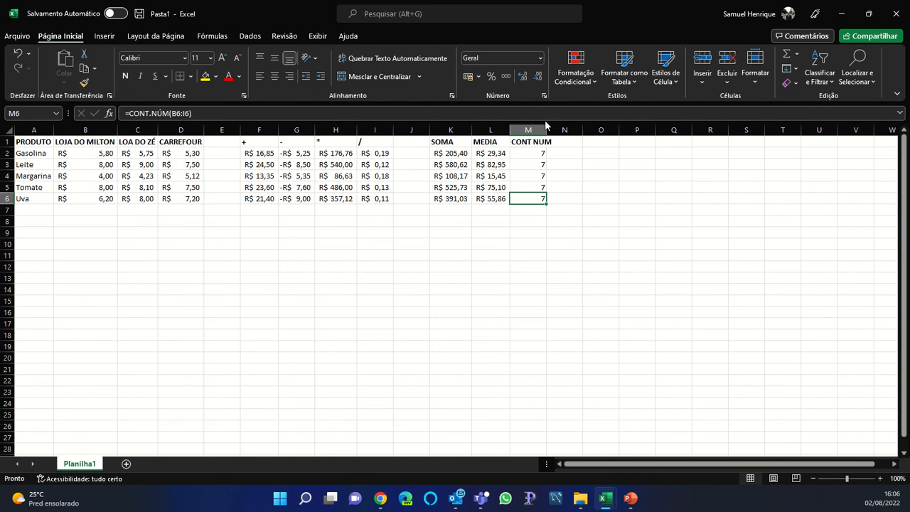
# Autofit column M for CONT NUM, review Gasolina's row formulas, and select N1
pyautogui.doubleClick(546, 130)
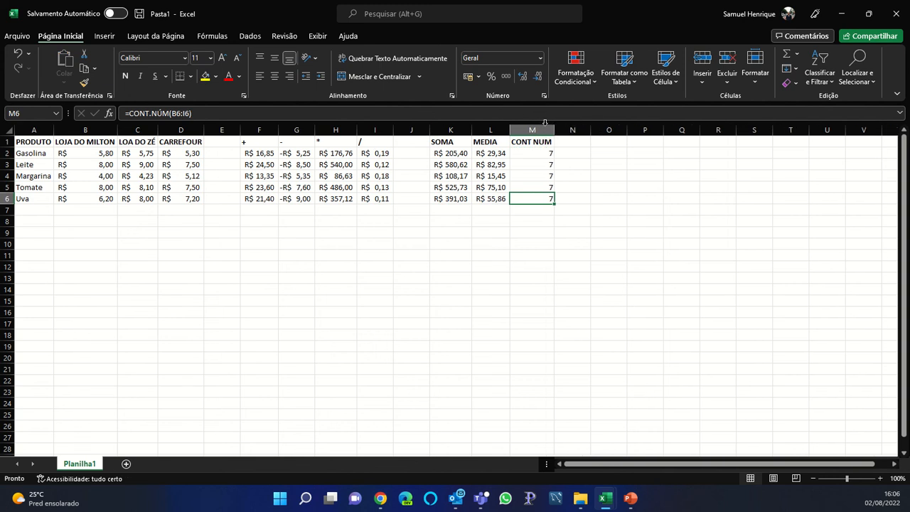
pyautogui.click(230, 157)
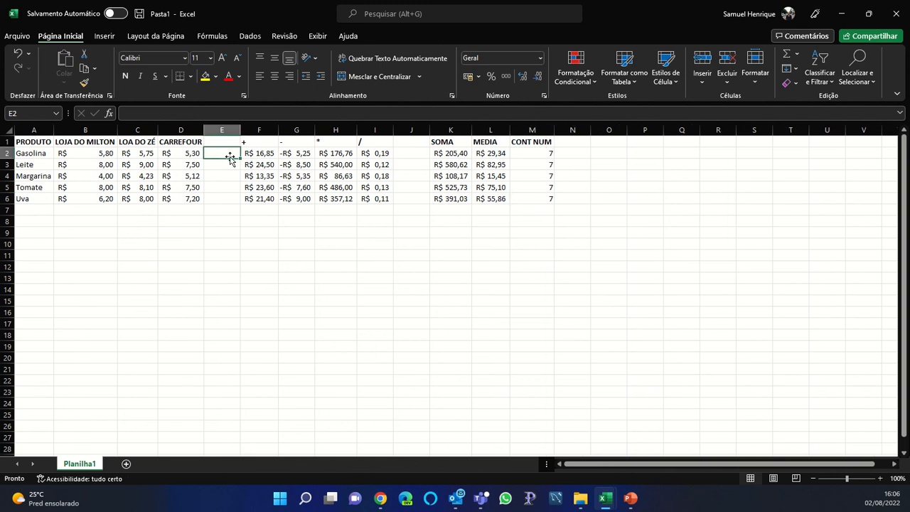
pyautogui.click(110, 152)
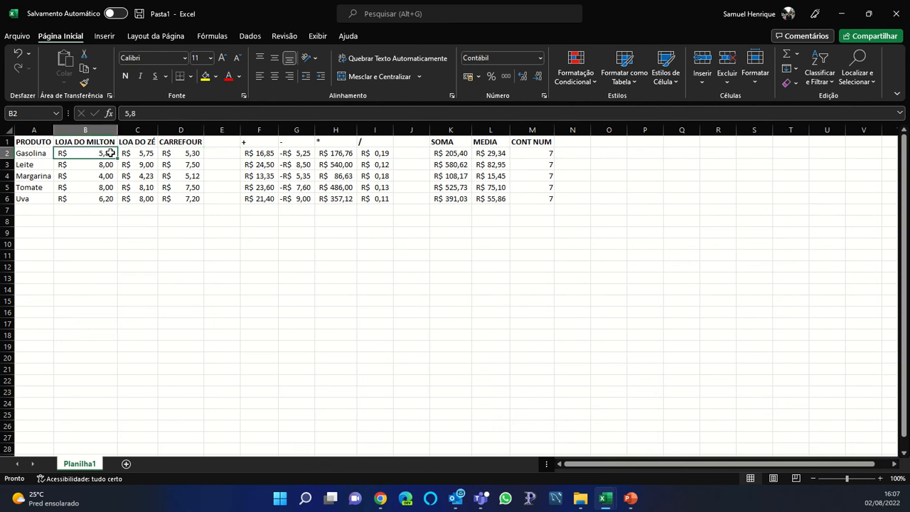
pyautogui.press('Right')
pyautogui.press('Right')
pyautogui.press('Right')
pyautogui.press('Right')
pyautogui.press('Right')
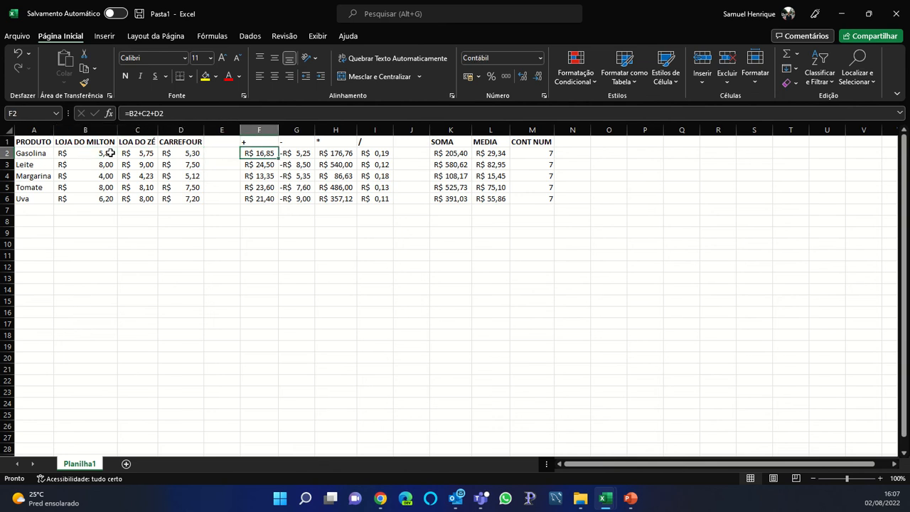
pyautogui.press('Right')
pyautogui.press('Right')
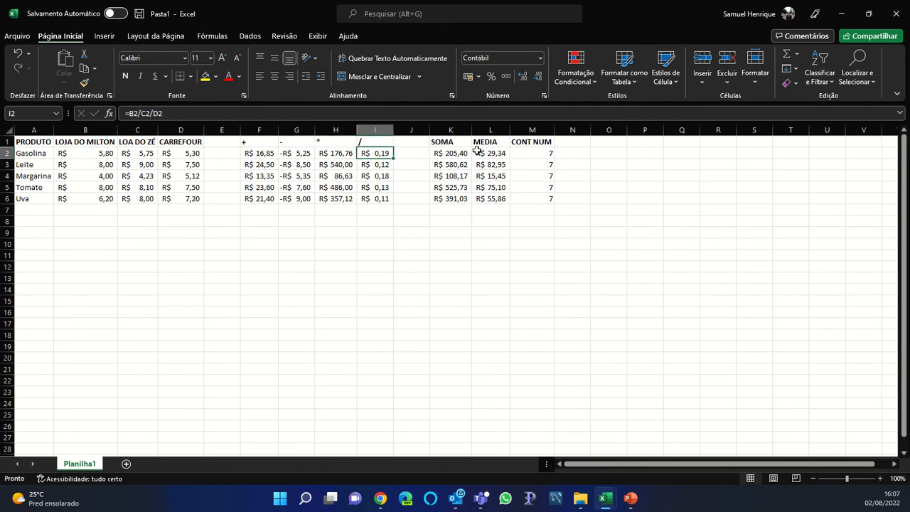
pyautogui.click(564, 144)
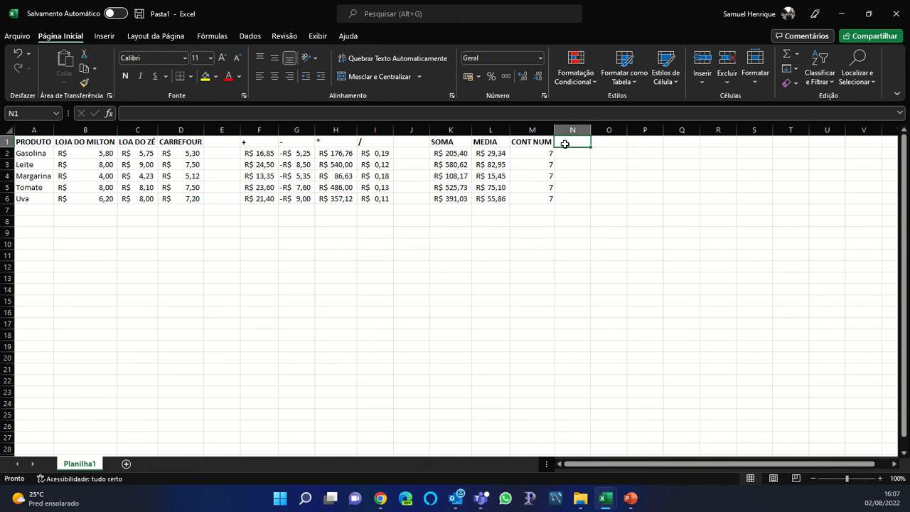
pyautogui.click(797, 54)
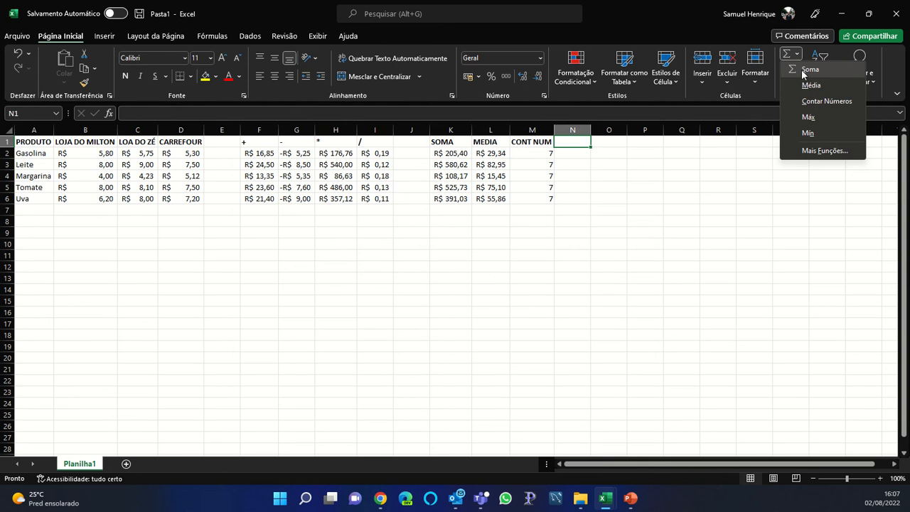
# Enter the headers MAX in N1 and MIN in O1
pyautogui.click(577, 140)
pyautogui.write('ma')
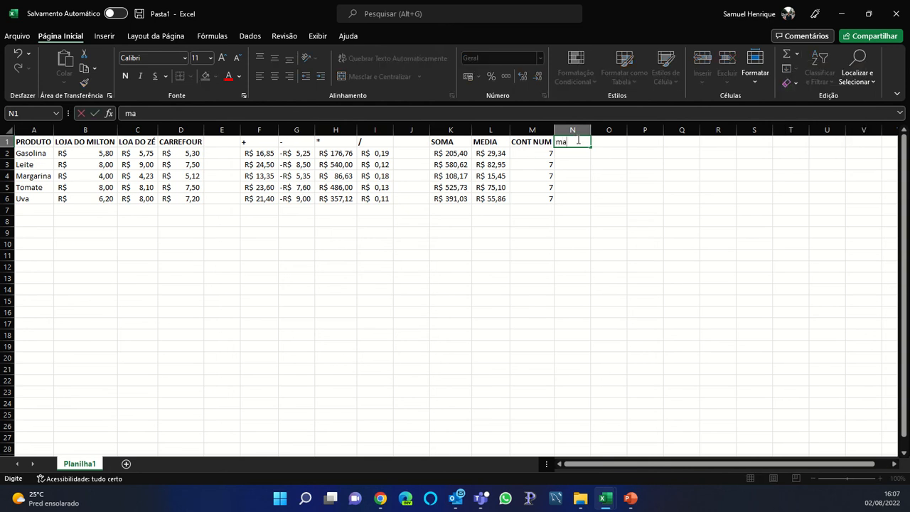
pyautogui.write('MAX')
pyautogui.press('Tab')
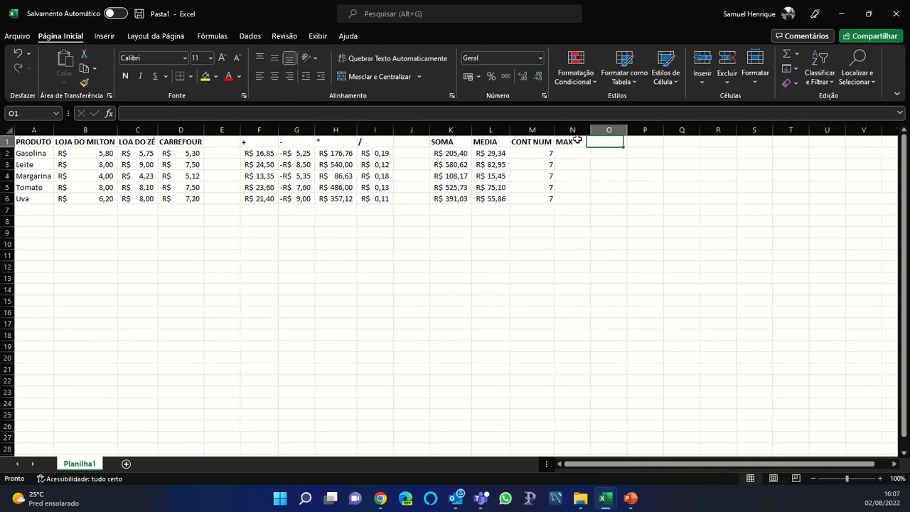
pyautogui.write('MIN')
pyautogui.press('Tab')
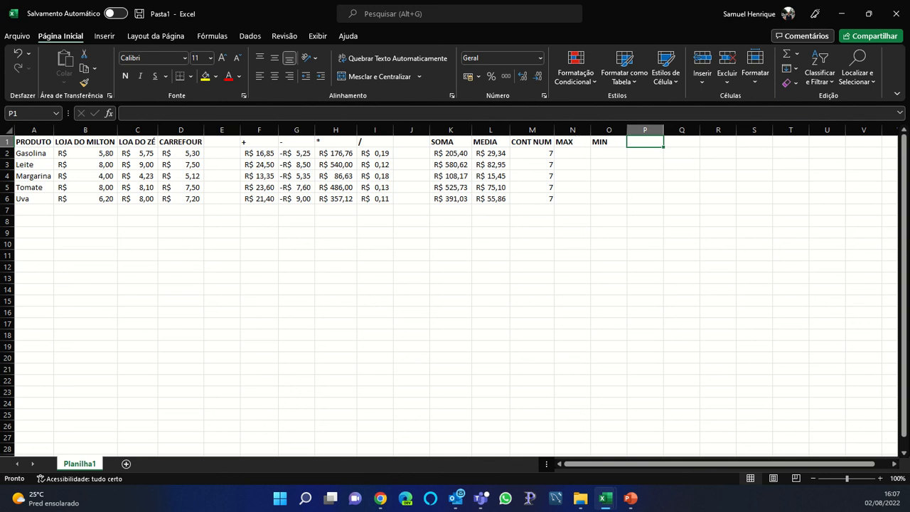
# Insert a maximum formula in N2 over Gasolina's range B2:I2
pyautogui.click(797, 54)
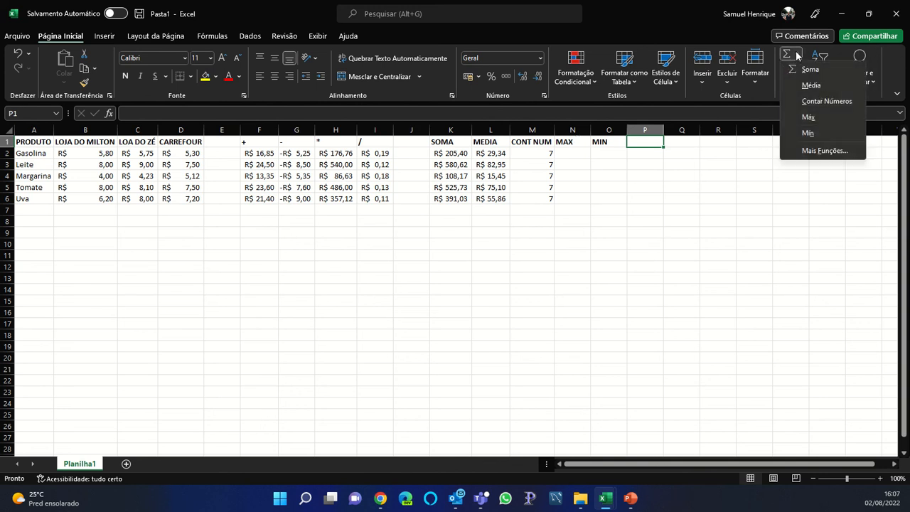
pyautogui.click(567, 145)
pyautogui.click(569, 153)
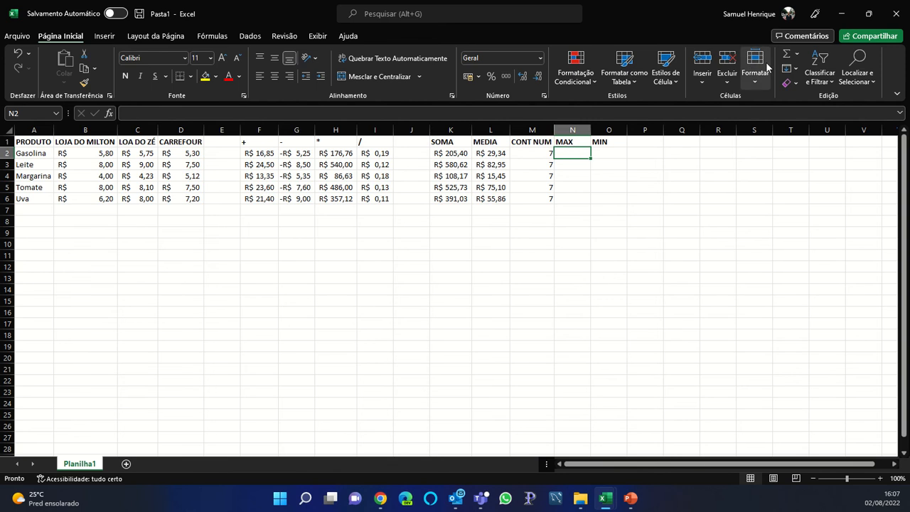
pyautogui.click(796, 56)
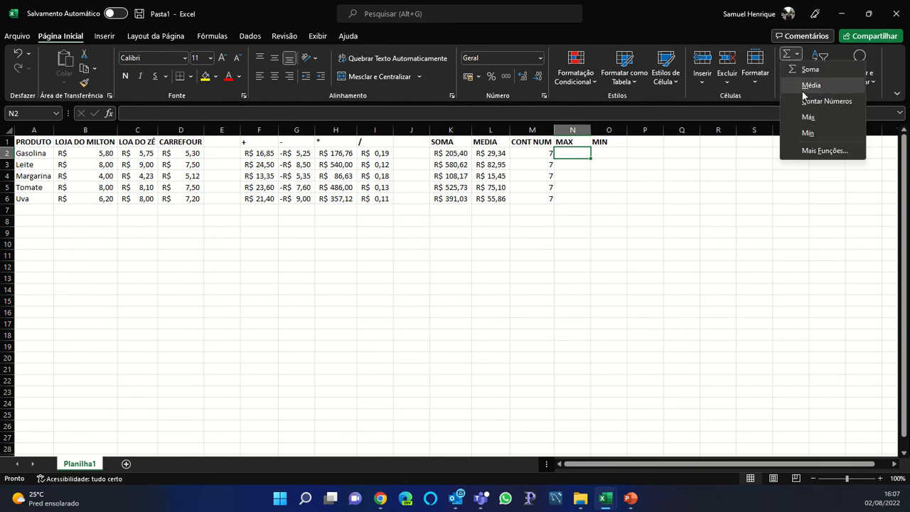
pyautogui.click(805, 117)
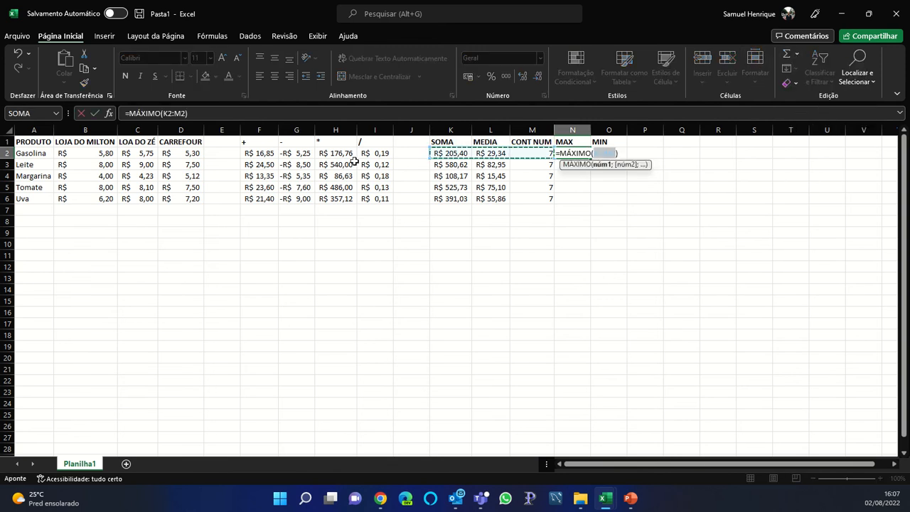
pyautogui.moveTo(110, 154); pyautogui.dragTo(375, 154)
pyautogui.press('Return')
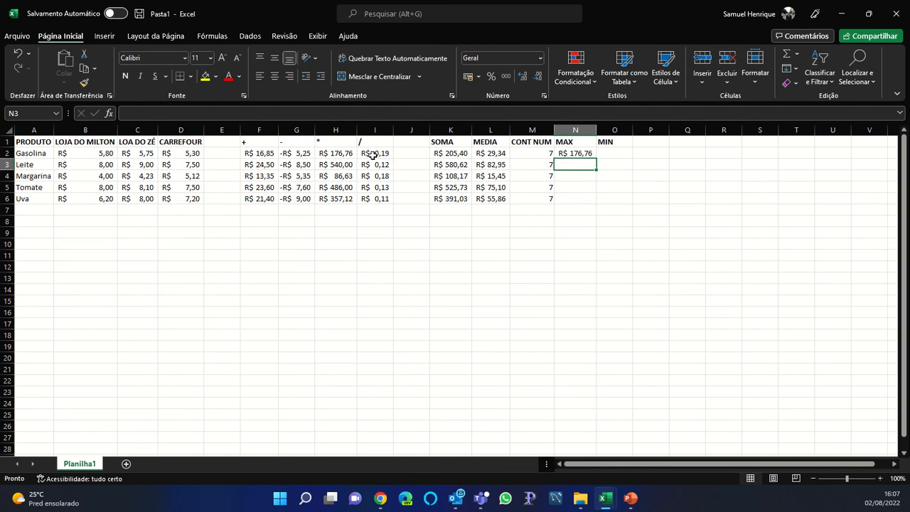
# Copy the N2 maximum formula down into N3:N6 and verify N6's range
pyautogui.click(571, 155)
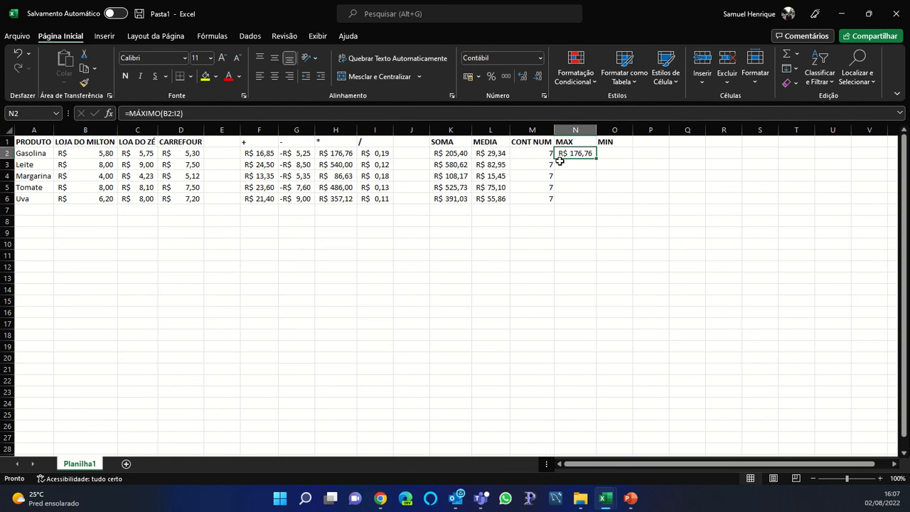
pyautogui.hotkey('ctrl', 'c')
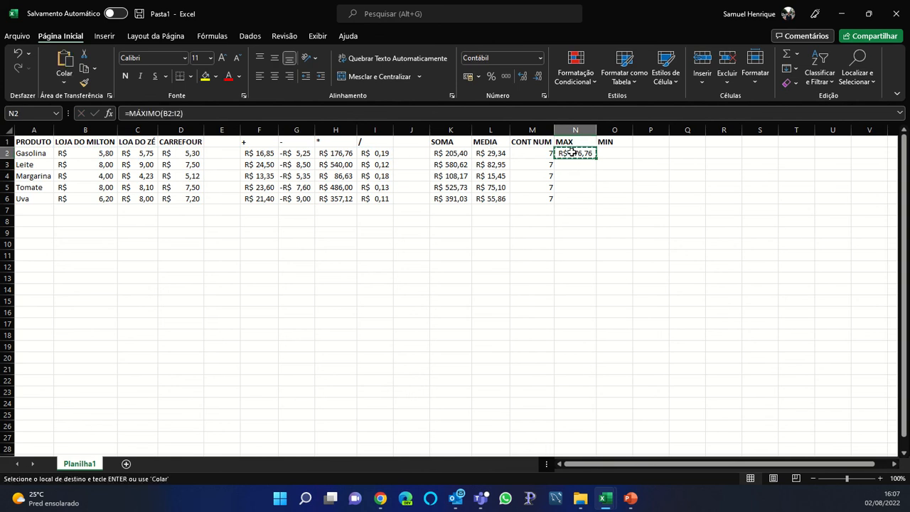
pyautogui.press('Return')
pyautogui.press('Return')
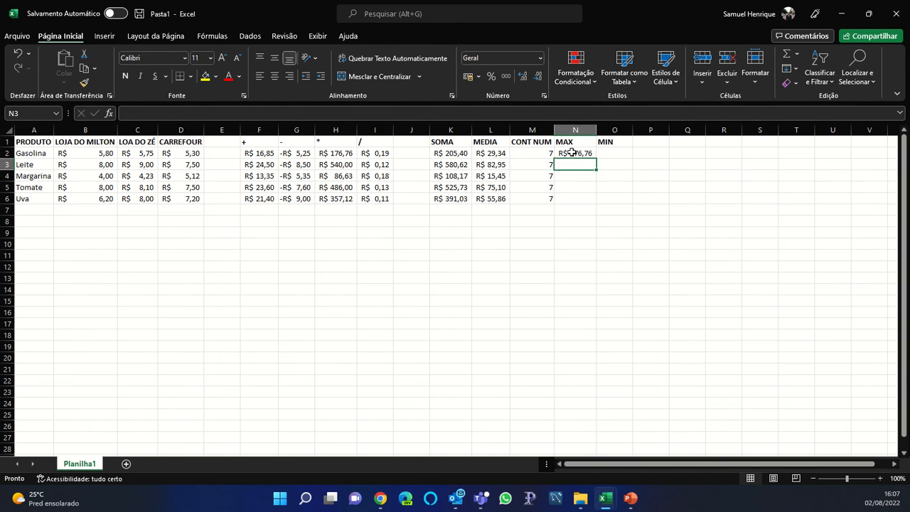
pyautogui.click(572, 153)
pyautogui.hotkey('ctrl', 'c')
pyautogui.press('Down')
pyautogui.hotkey('ctrl', 'v')
pyautogui.press('Return')
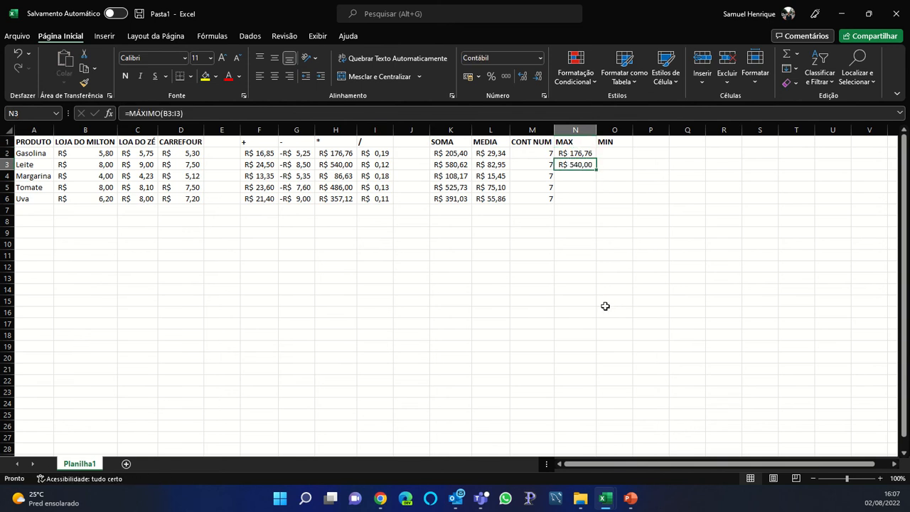
pyautogui.press('Down')
pyautogui.hotkey('ctrl', 'c')
pyautogui.hotkey('ctrl', 'v')
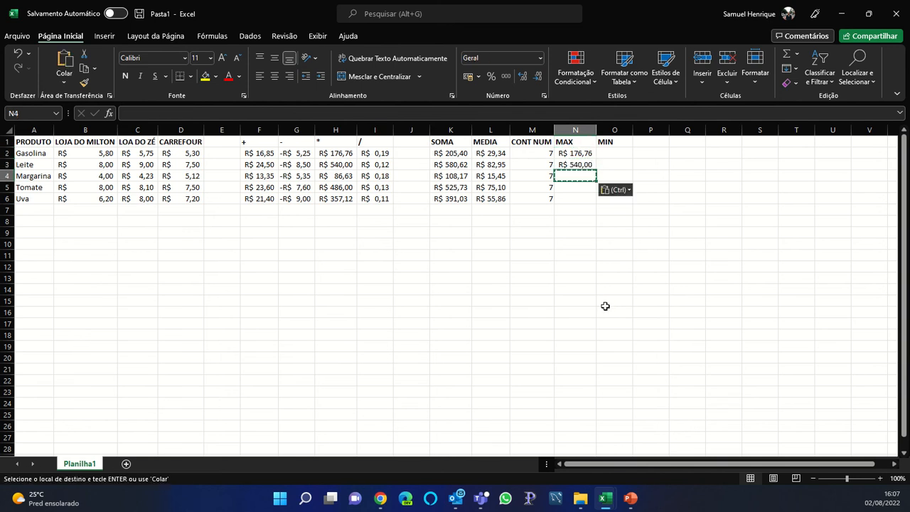
pyautogui.press('Up')
pyautogui.hotkey('ctrl', 'c')
pyautogui.press('Down')
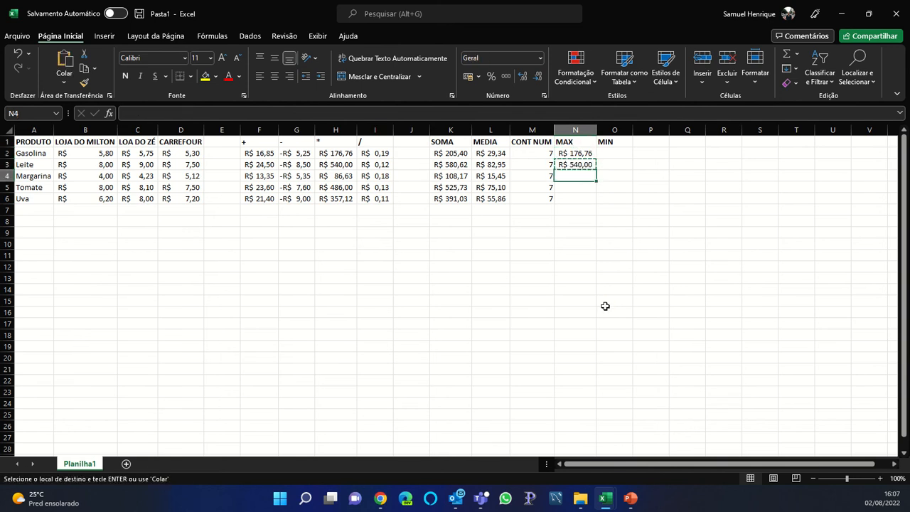
pyautogui.hotkey('ctrl', 'v')
pyautogui.press('Down')
pyautogui.hotkey('ctrl', 'v')
pyautogui.press('Down')
pyautogui.hotkey('ctrl', 'v')
pyautogui.press('Return')
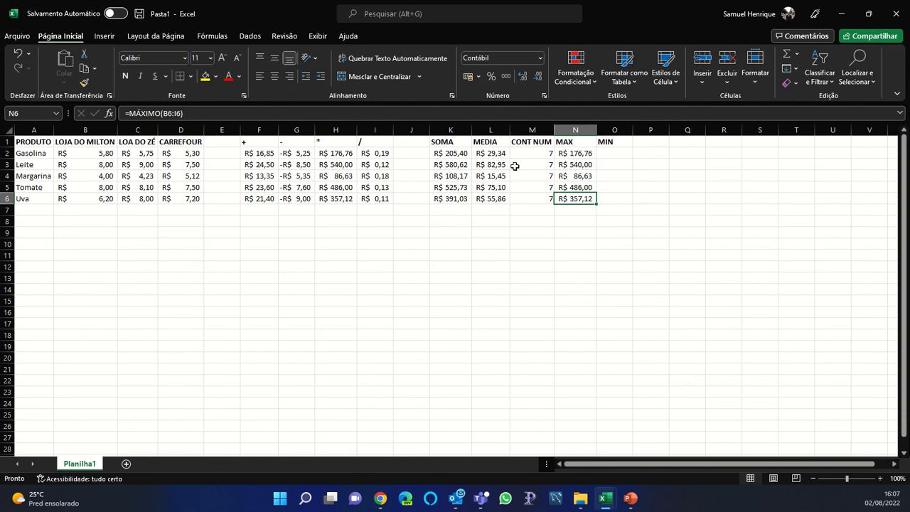
pyautogui.click(478, 112)
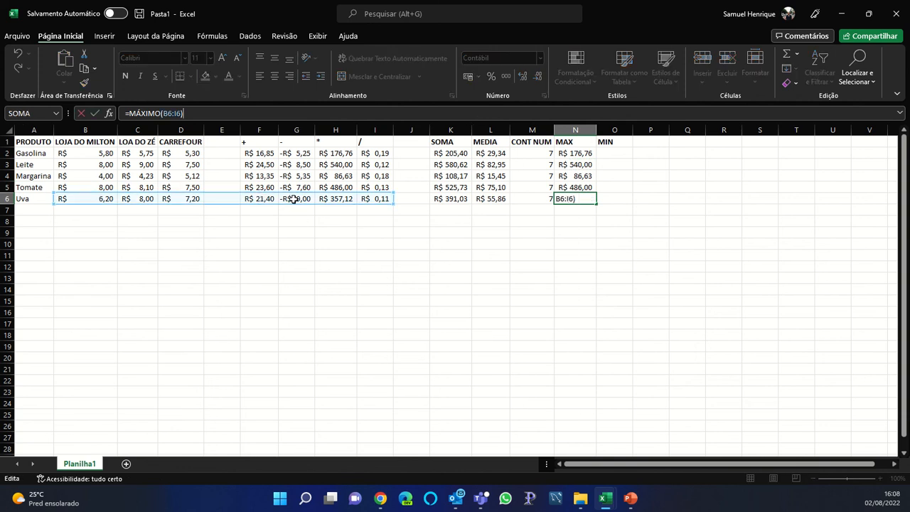
pyautogui.press('Return')
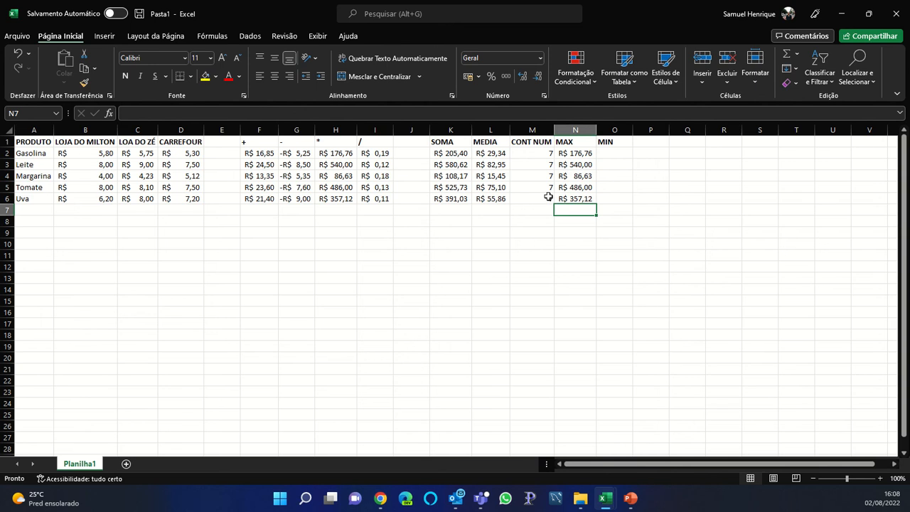
# Insert a MIN (MÍNIMO) formula in O2 covering the Gasolina row's values
pyautogui.click(335, 199)
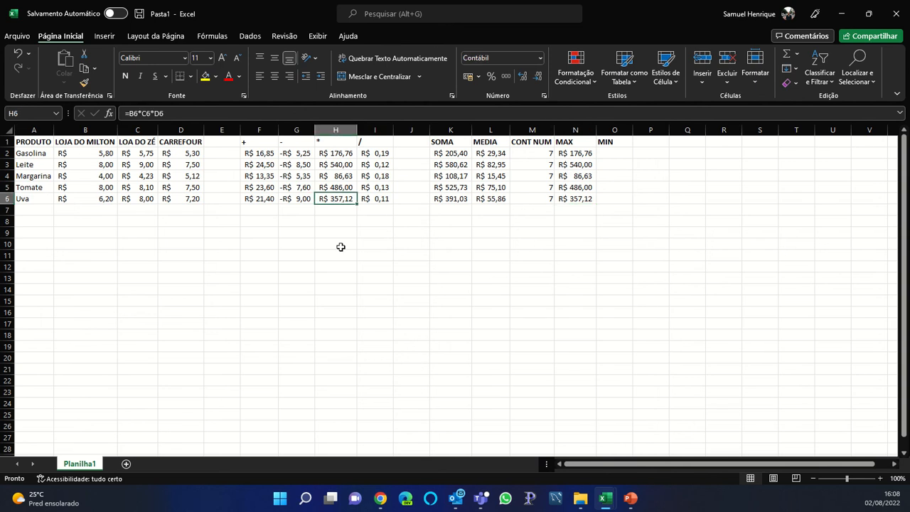
pyautogui.click(605, 153)
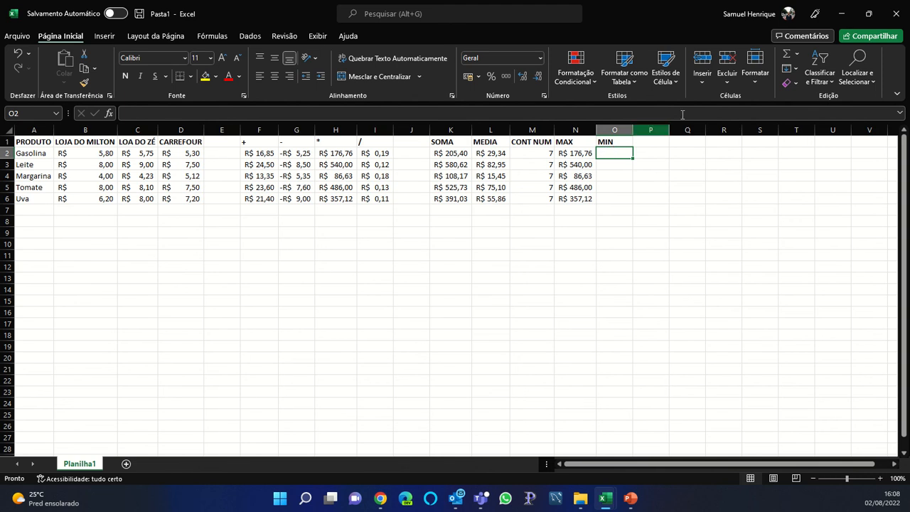
pyautogui.click(798, 61)
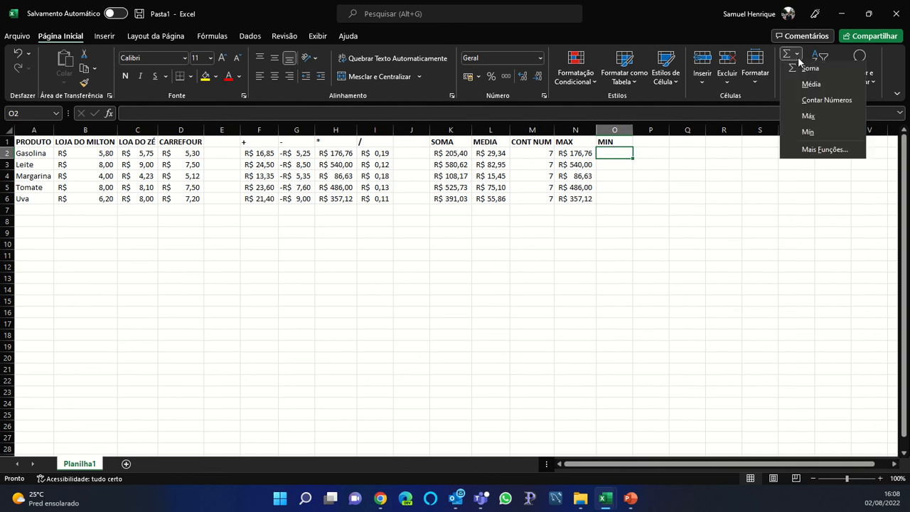
pyautogui.click(807, 133)
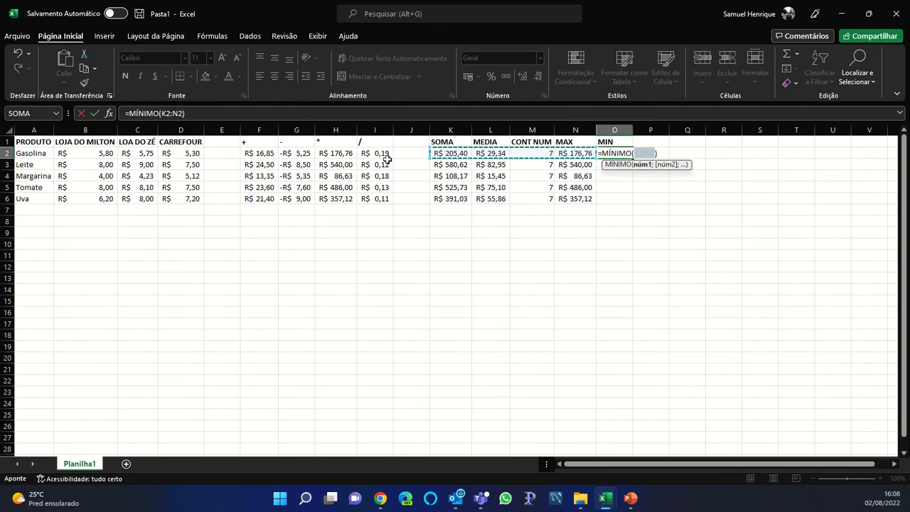
pyautogui.moveTo(70, 153); pyautogui.dragTo(382, 155)
pyautogui.write(')')
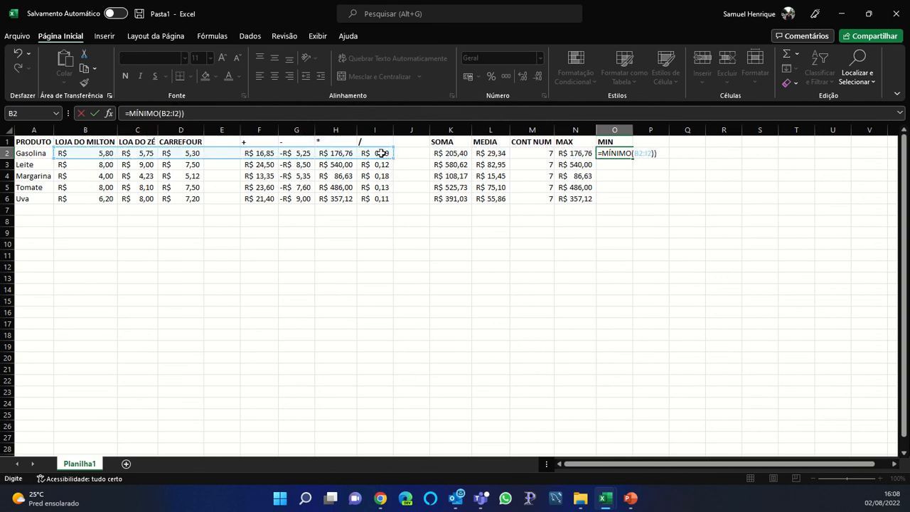
pyautogui.press('Return')
pyautogui.press('Return')
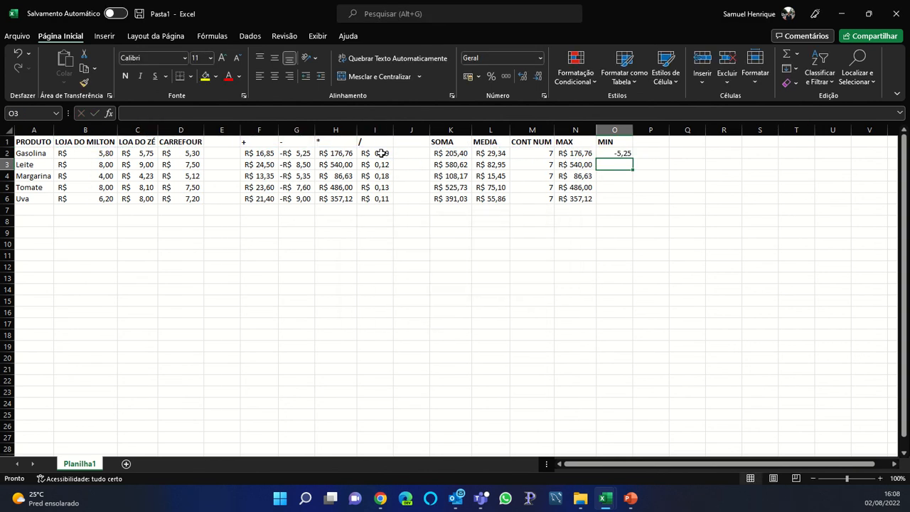
# Copy the O2 minimum formula down into O3 through O6, then move to P1
pyautogui.press('Up')
pyautogui.hotkey('ctrl', 'c')
pyautogui.press('Down')
pyautogui.hotkey('ctrl', 'v')
pyautogui.press('Down')
pyautogui.hotkey('ctrl', 'v')
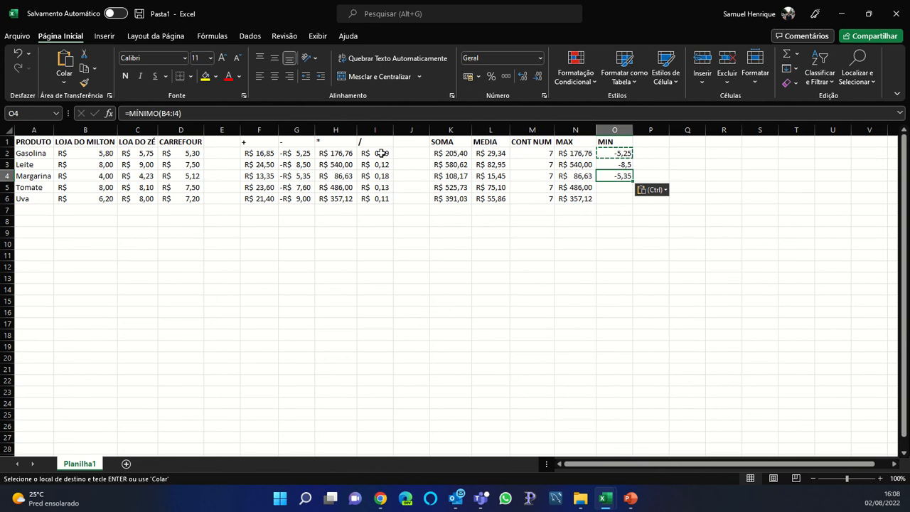
pyautogui.press('Down')
pyautogui.hotkey('ctrl', 'v')
pyautogui.press('Down')
pyautogui.hotkey('ctrl', 'v')
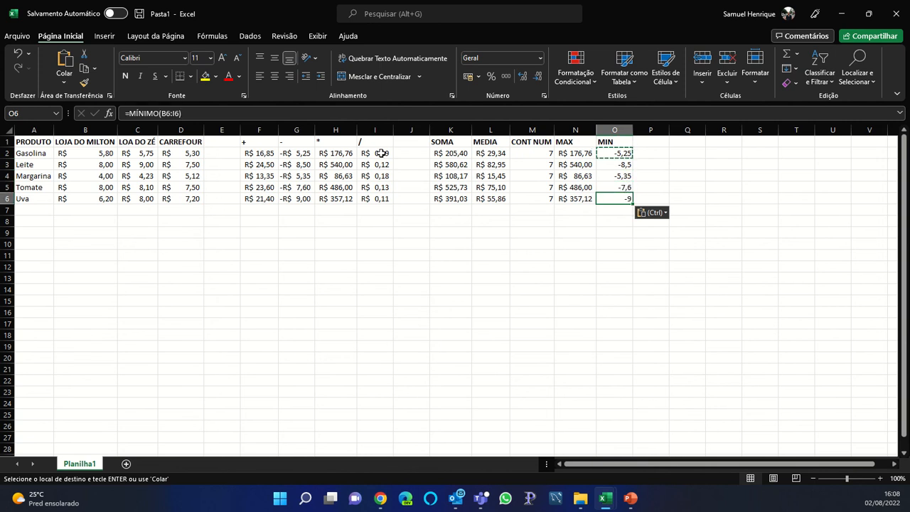
pyautogui.press('Escape')
pyautogui.press('Up')
pyautogui.press('Up')
pyautogui.press('Up')
pyautogui.press('Up')
pyautogui.press('Up')
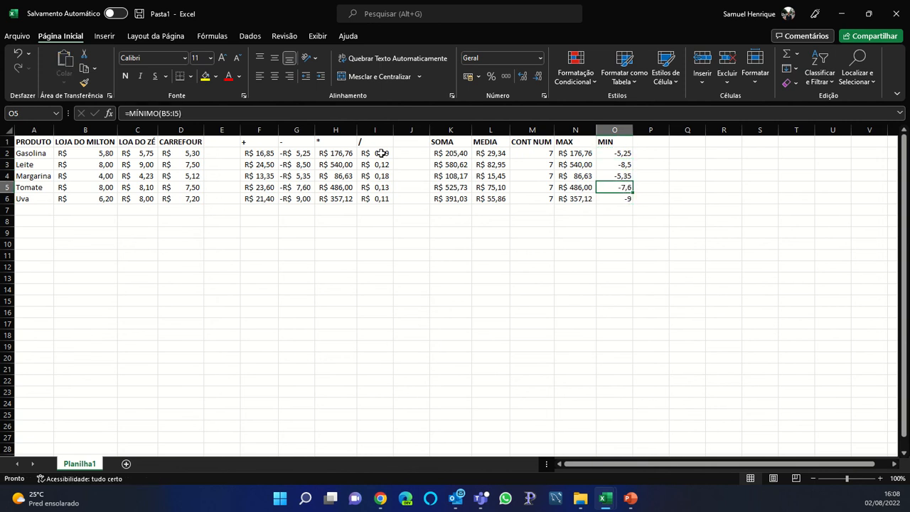
pyautogui.press('Right')
# Label P1 'ARRED', fill the MEDIA cells L1:L6 yellow, and begin =ARRED( in P2
pyautogui.write('ARRE')
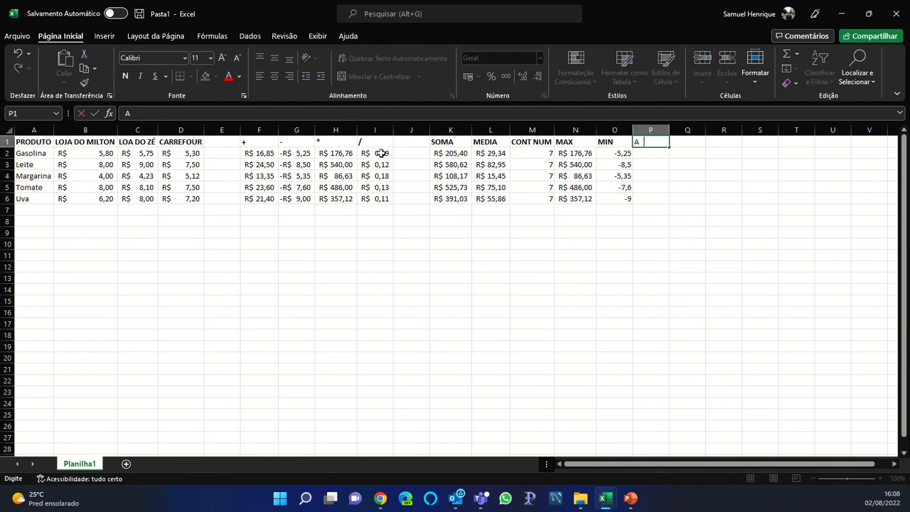
pyautogui.press('Return')
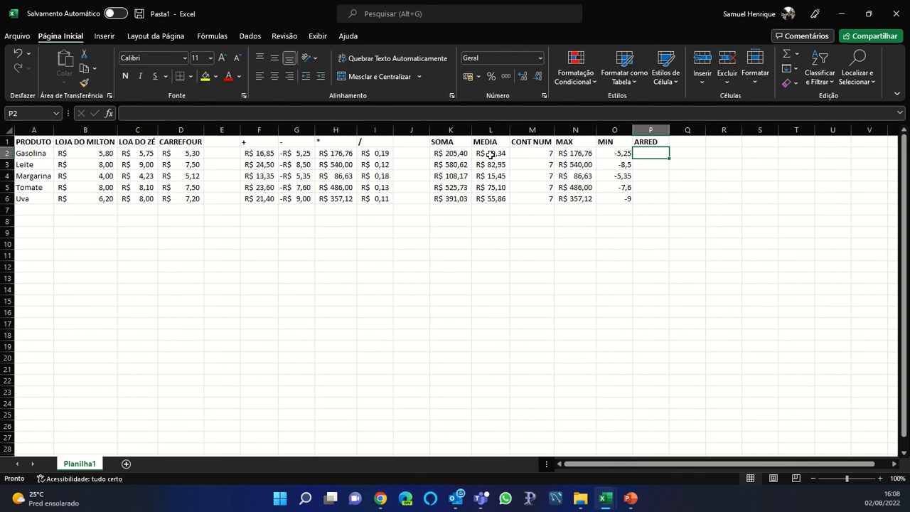
pyautogui.moveTo(489, 158); pyautogui.dragTo(492, 199)
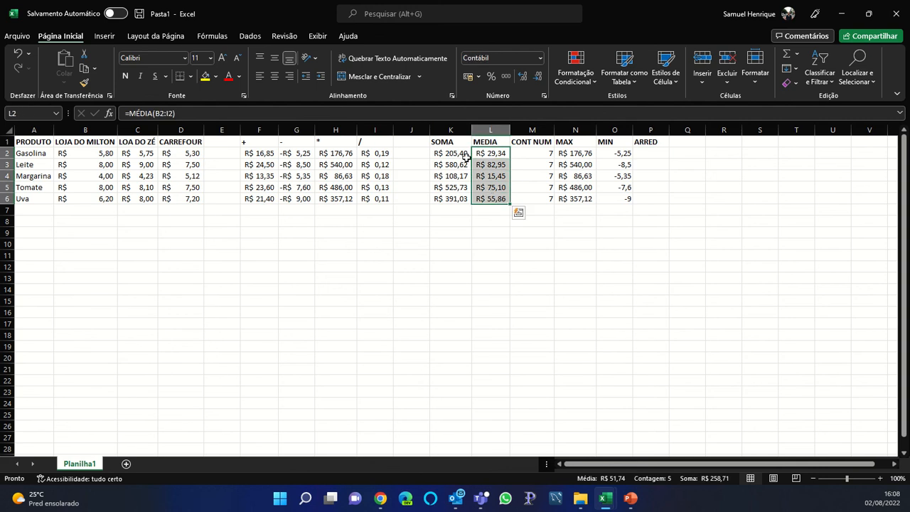
pyautogui.moveTo(484, 140); pyautogui.dragTo(491, 200)
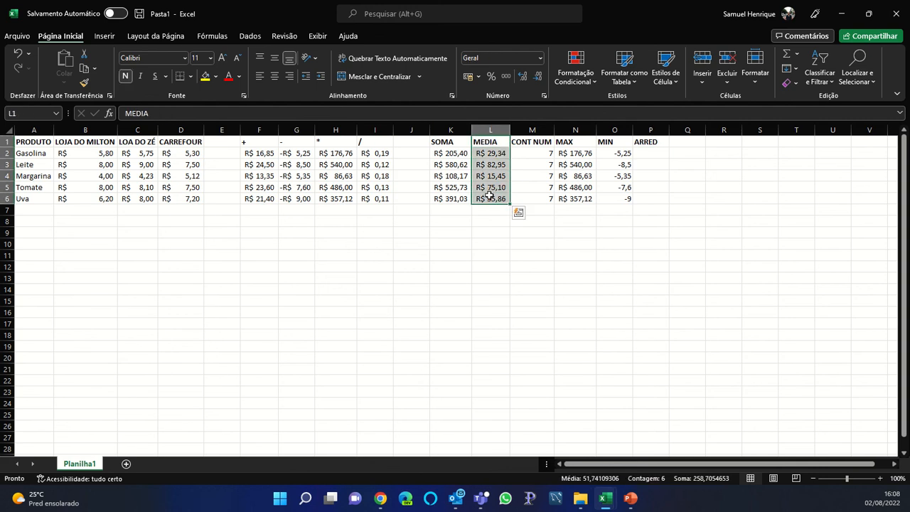
pyautogui.click(216, 76)
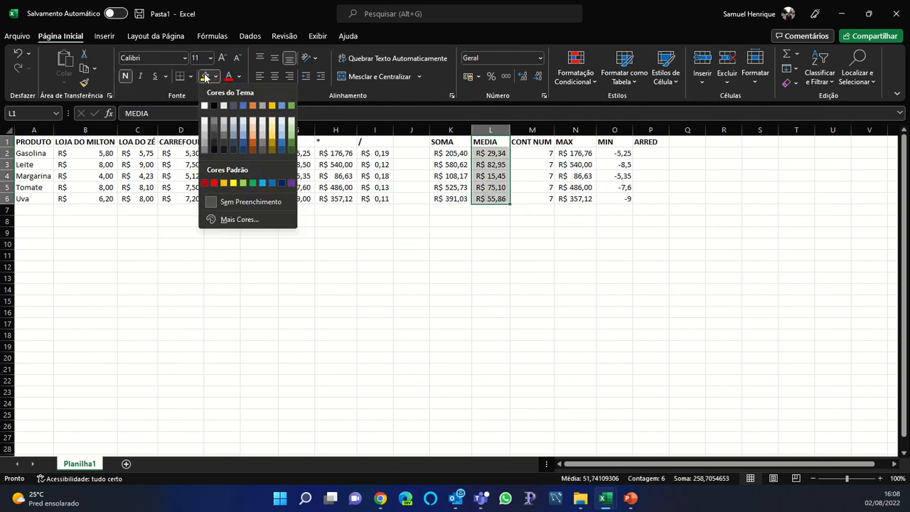
pyautogui.click(204, 78)
pyautogui.click(660, 154)
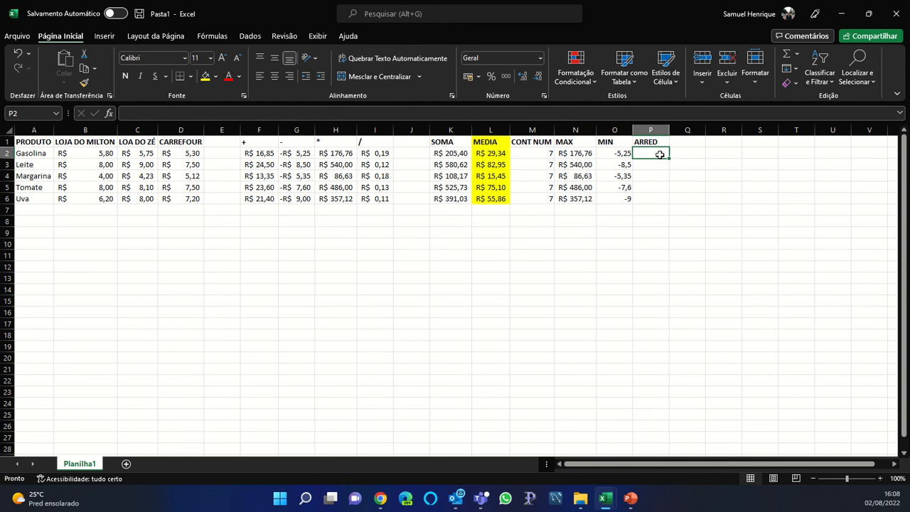
pyautogui.write('=')
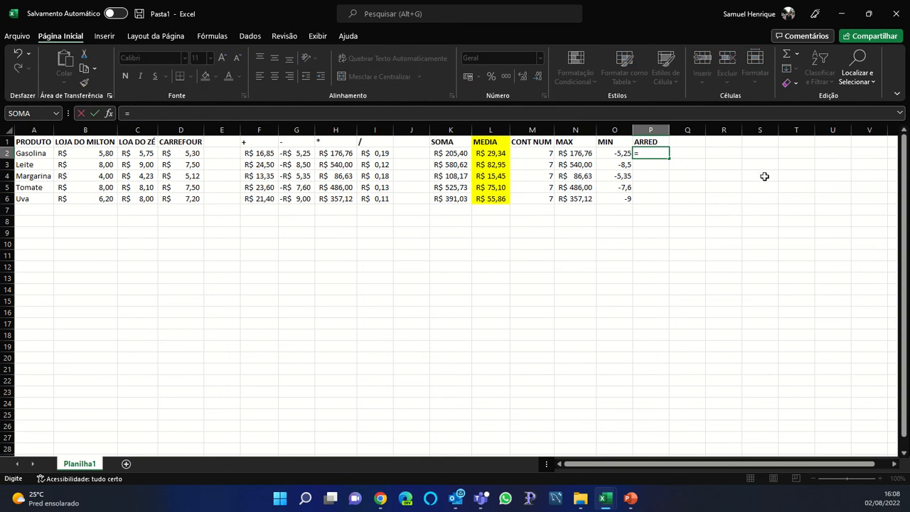
pyautogui.write('ARRED')
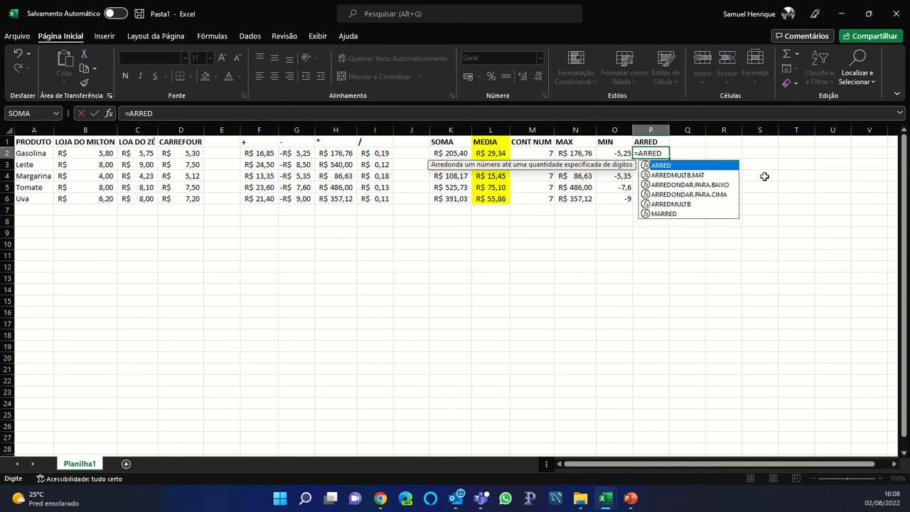
pyautogui.write('(')
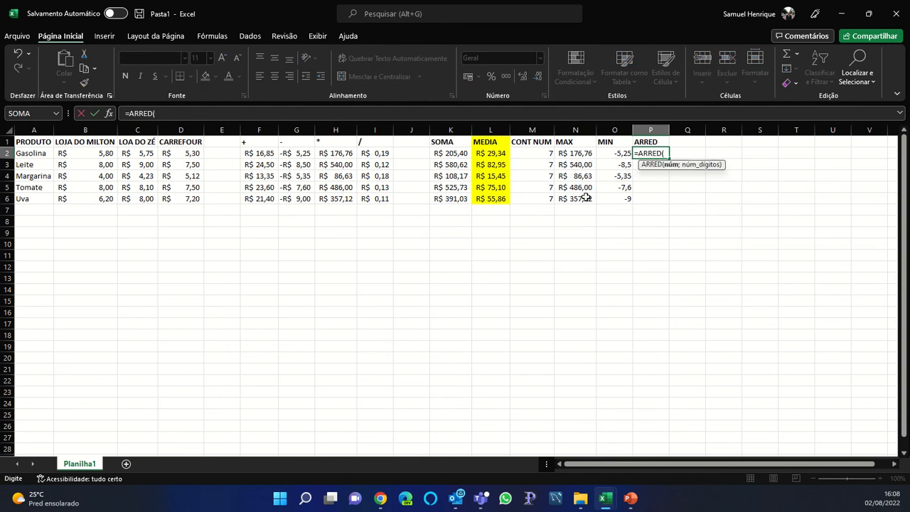
# Complete =ARRED(L2;0) in P2 to round the Gasolina average to no decimals
pyautogui.click(496, 154)
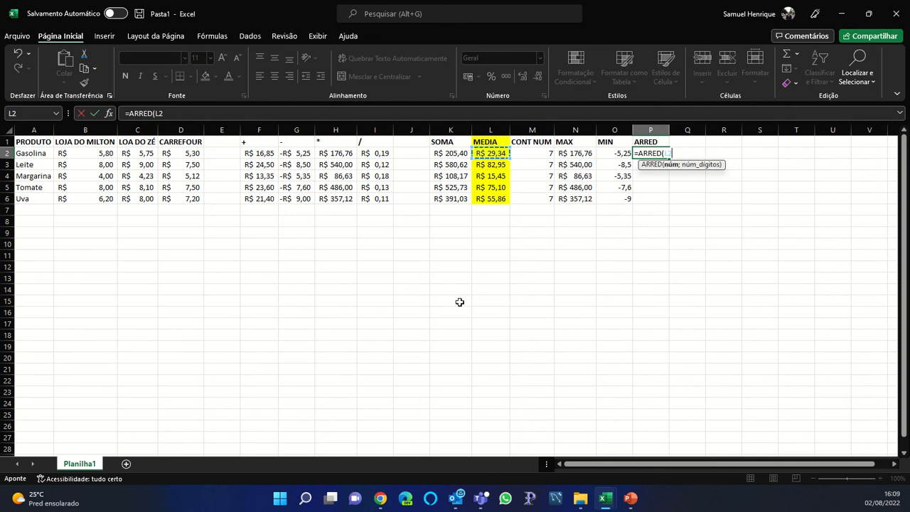
pyautogui.write(';')
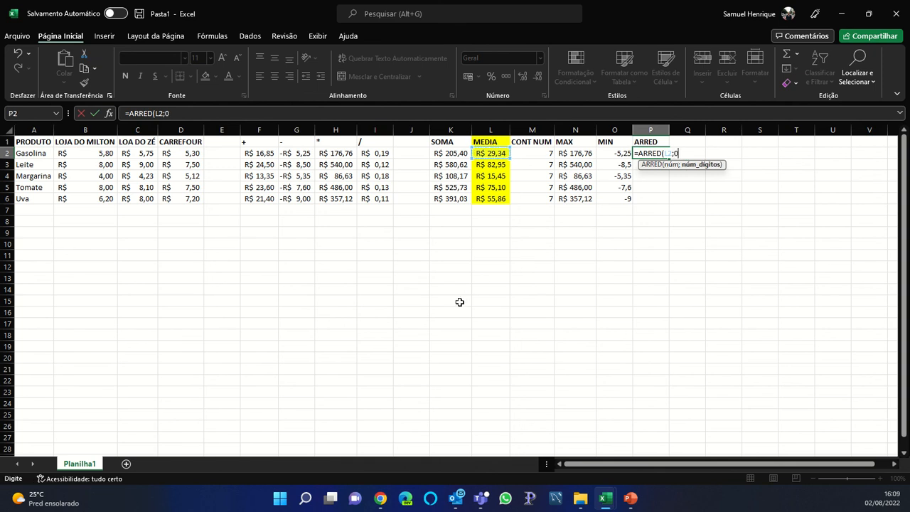
pyautogui.write('0)')
pyautogui.press('Return')
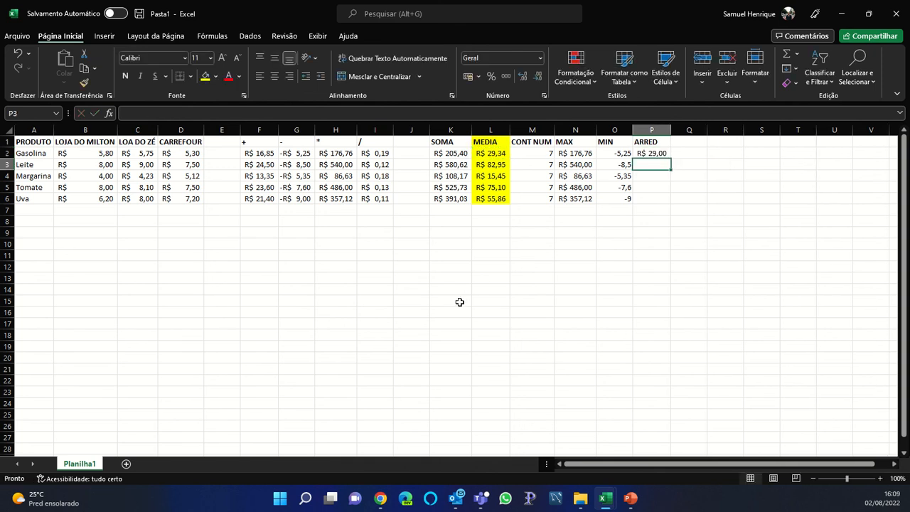
pyautogui.press('Up')
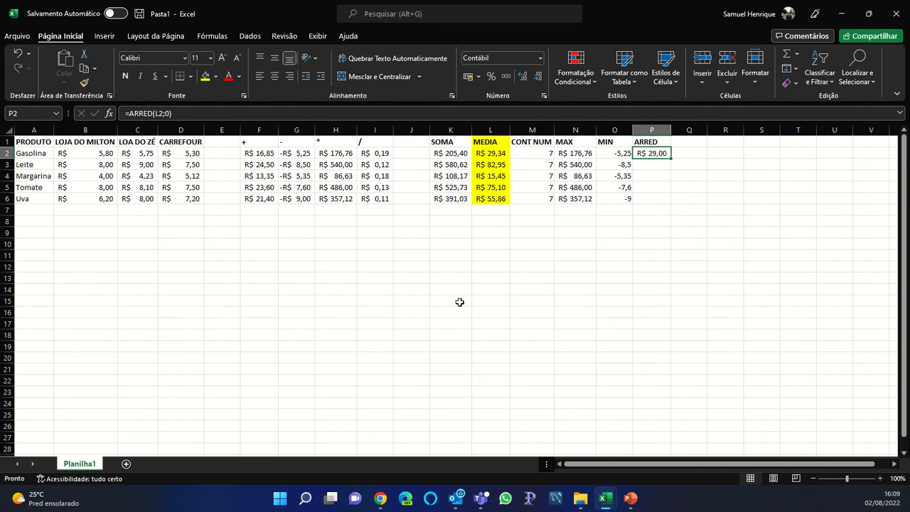
# Enter =ARRED(L3;1) in P3 to round the Leite average to one decimal
pyautogui.press('Down')
pyautogui.write('=')
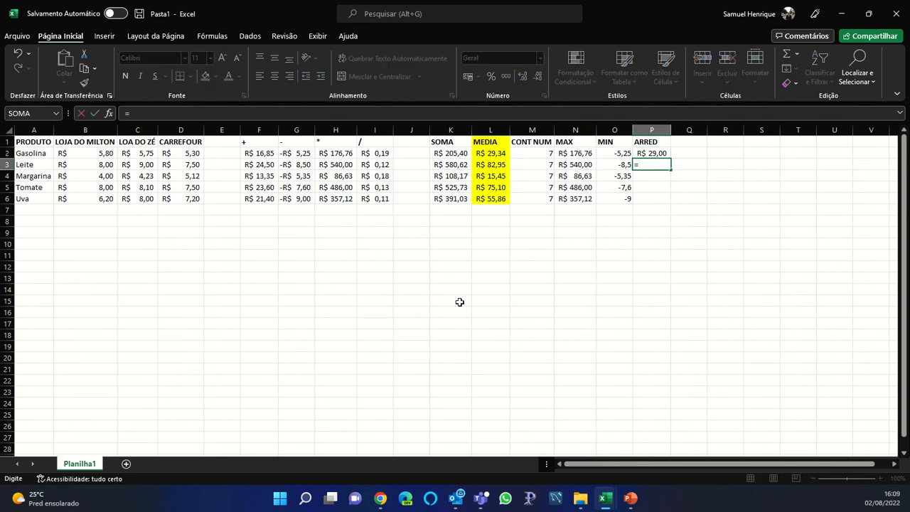
pyautogui.write('ARRED(')
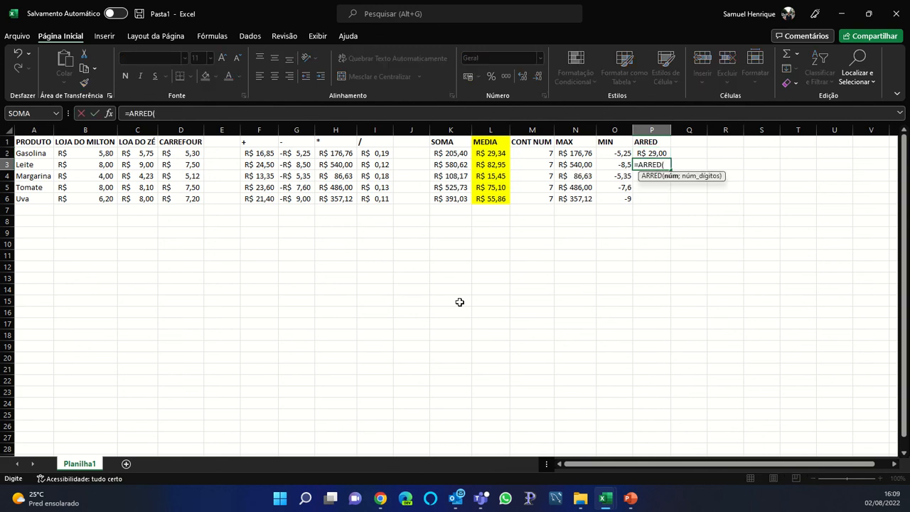
pyautogui.click(486, 165)
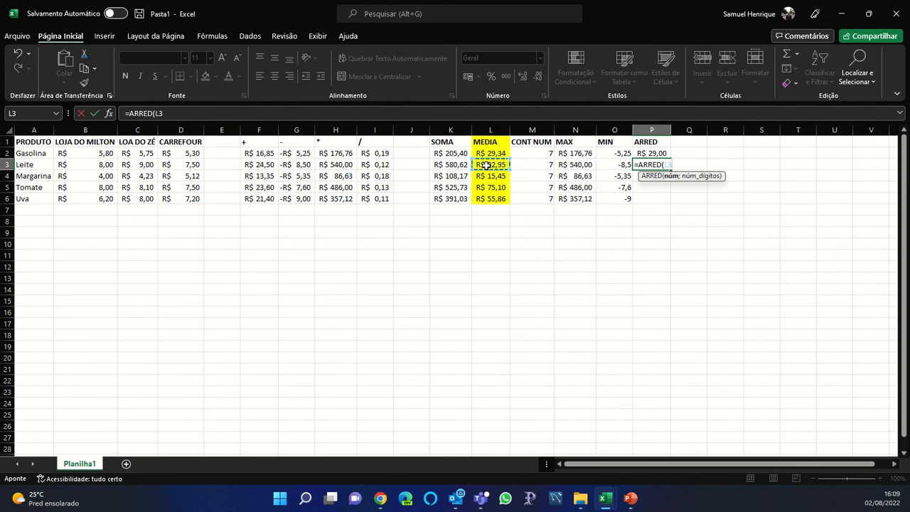
pyautogui.write(';')
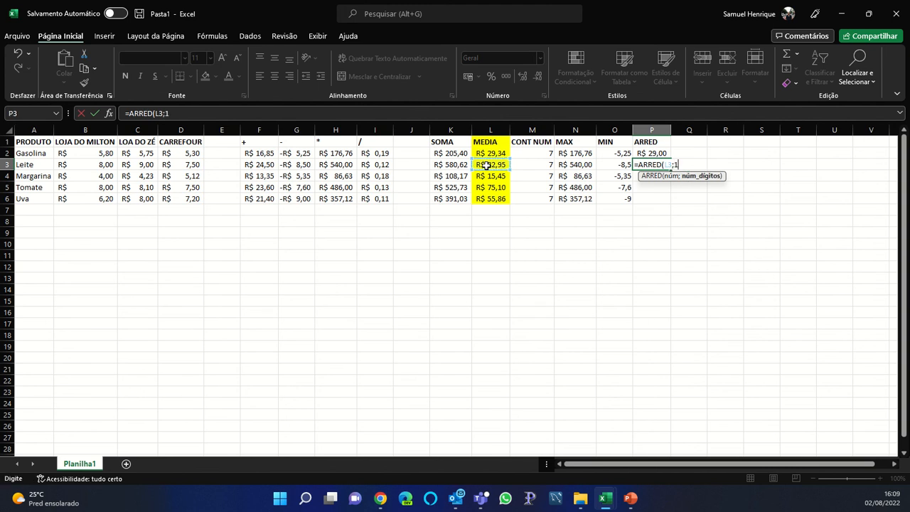
pyautogui.write('1)')
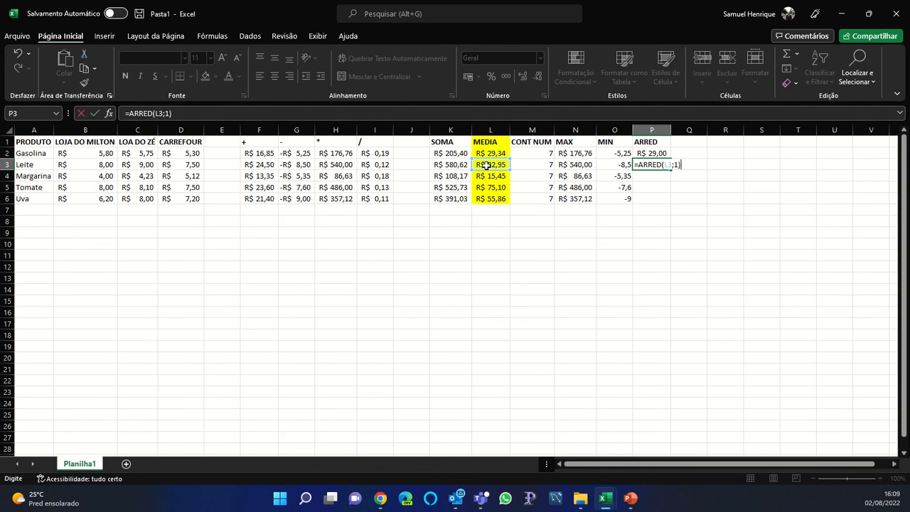
pyautogui.press('Return')
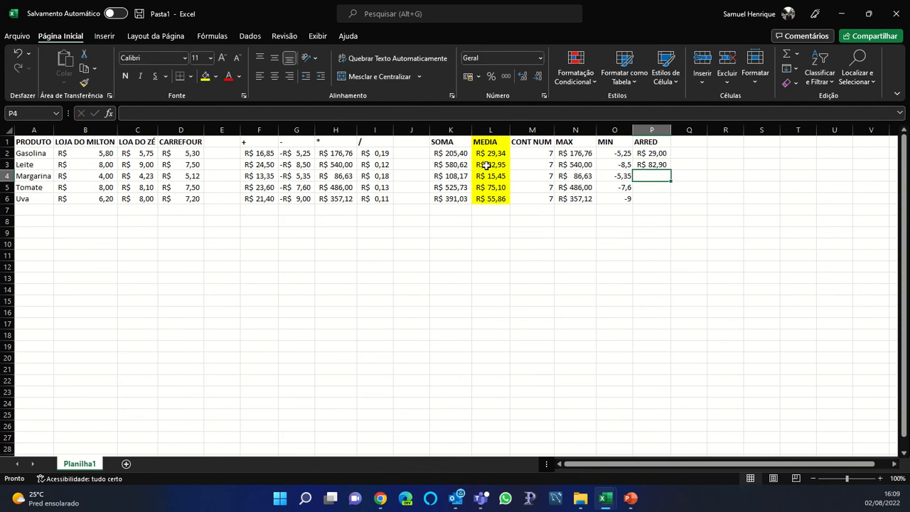
# Enter =ARRED(K4;3) in P4 and give it the General number format
pyautogui.write('=ARRED')
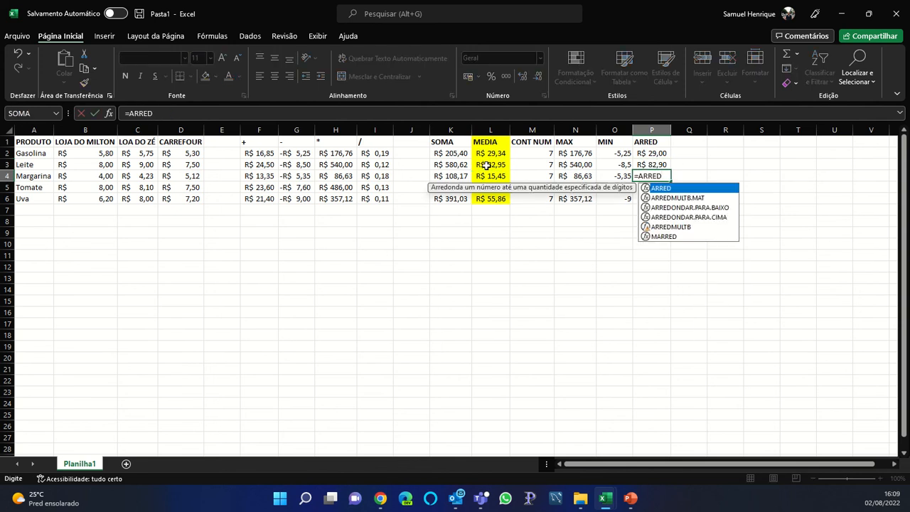
pyautogui.write('(')
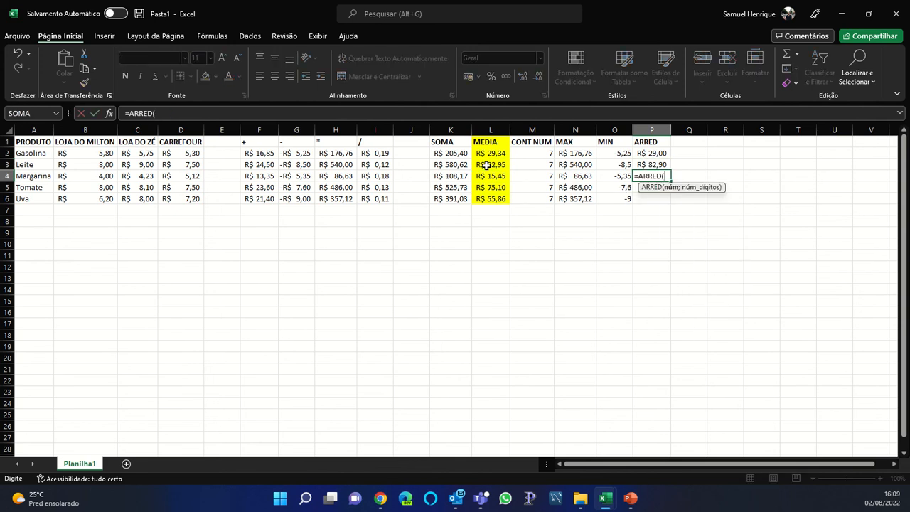
pyautogui.click(450, 175)
pyautogui.write(';')
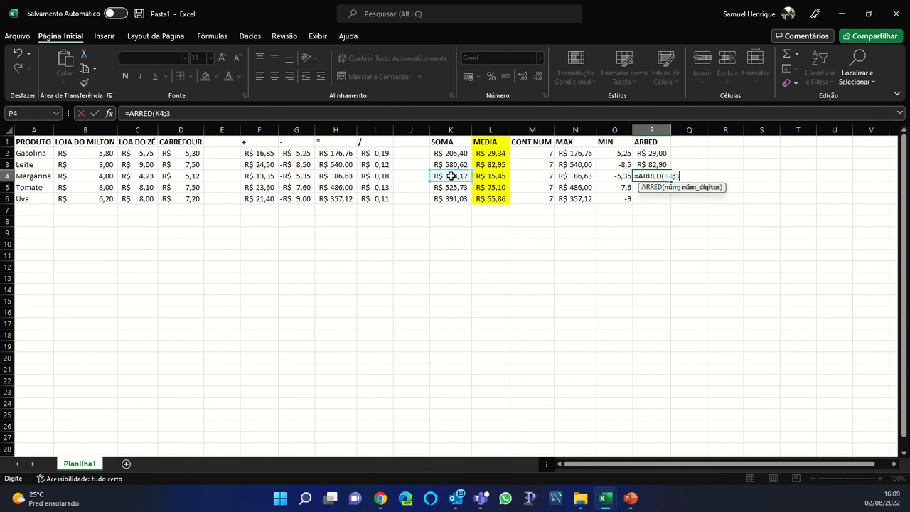
pyautogui.write('3)')
pyautogui.press('Return')
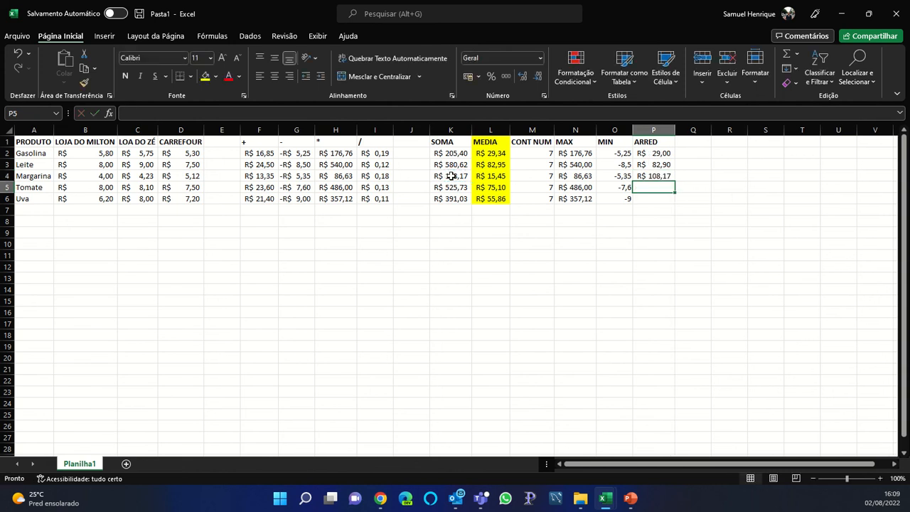
pyautogui.press('Up')
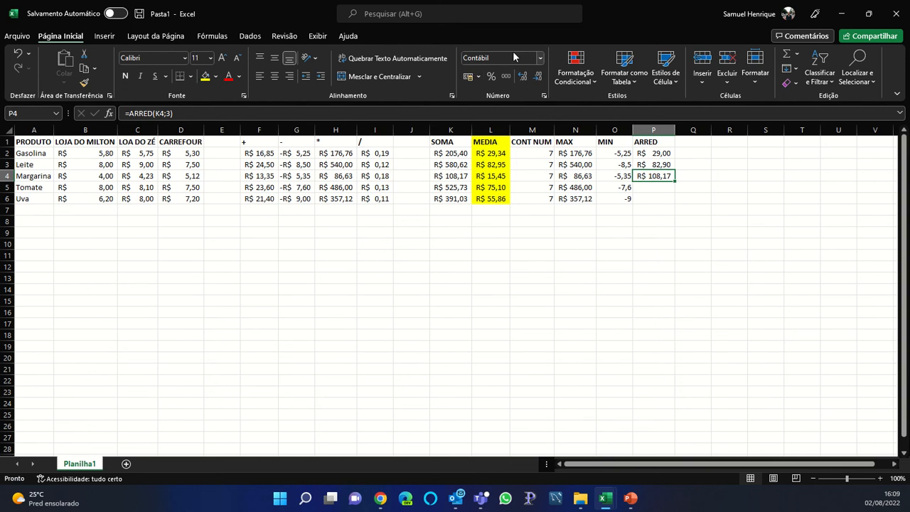
pyautogui.click(544, 56)
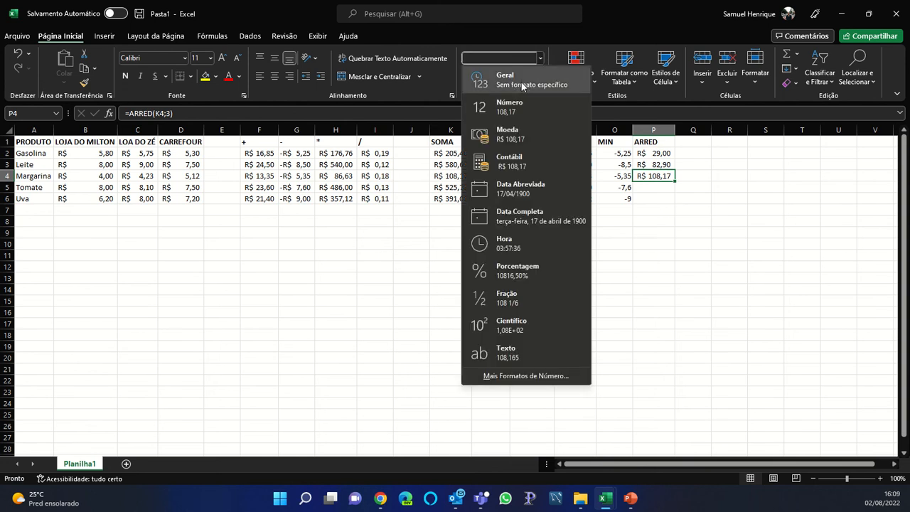
pyautogui.click(519, 71)
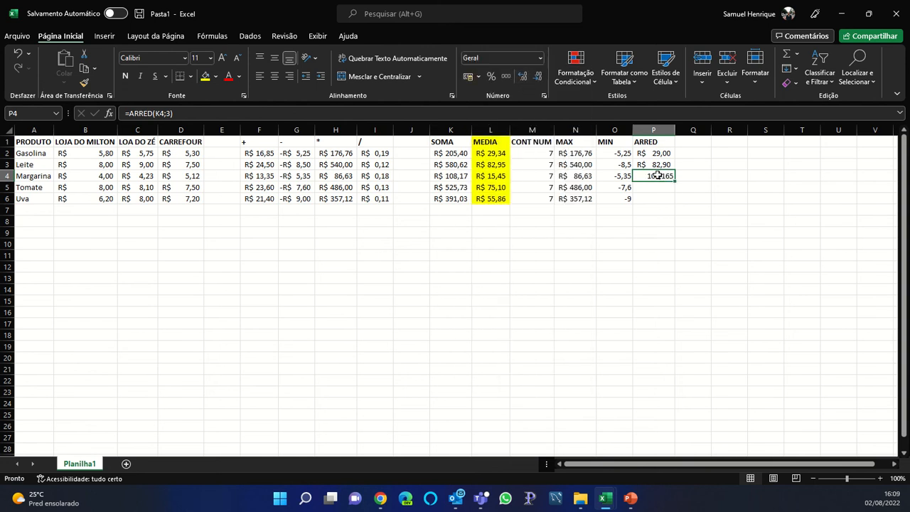
# Copy the P4 rounding formula into P3 and P2
pyautogui.hotkey('ctrl', 'c')
pyautogui.press('Up')
pyautogui.hotkey('ctrl', 'v')
pyautogui.press('Up')
pyautogui.hotkey('ctrl', 'v')
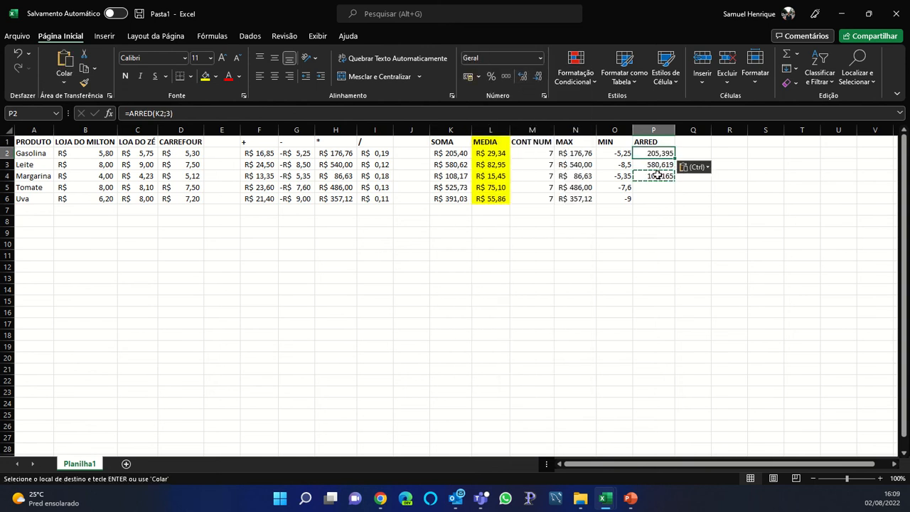
pyautogui.press('Escape')
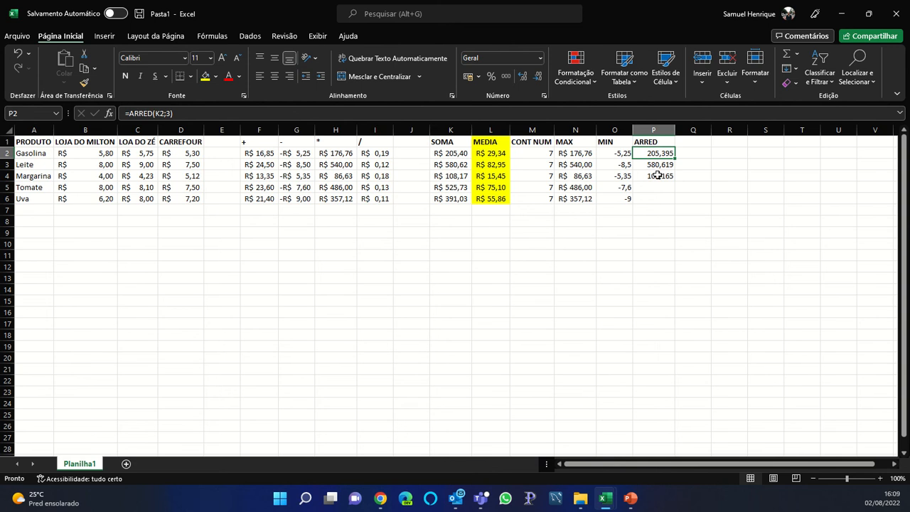
# Enter =ARRED(L2;0) in P2 and set it to General format, showing 29
pyautogui.write('=ARRED')
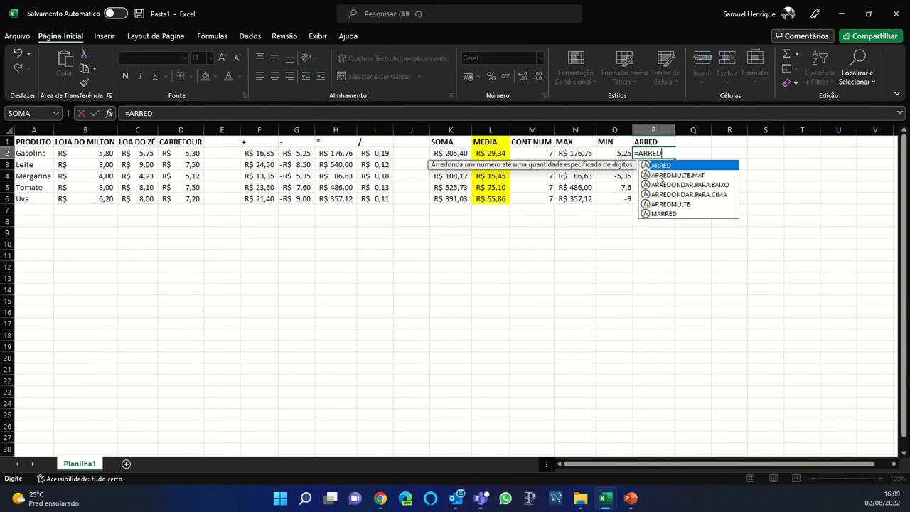
pyautogui.write('(')
pyautogui.click(495, 153)
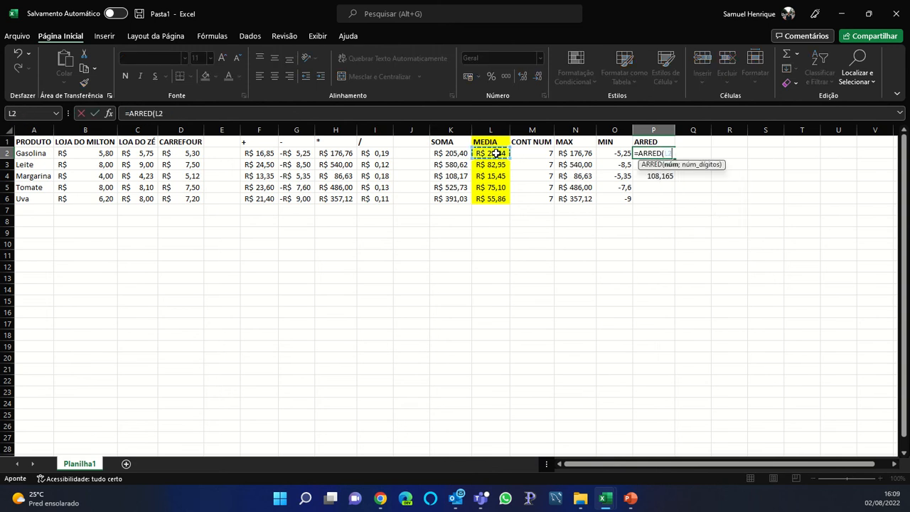
pyautogui.write(';0')
pyautogui.press('Return')
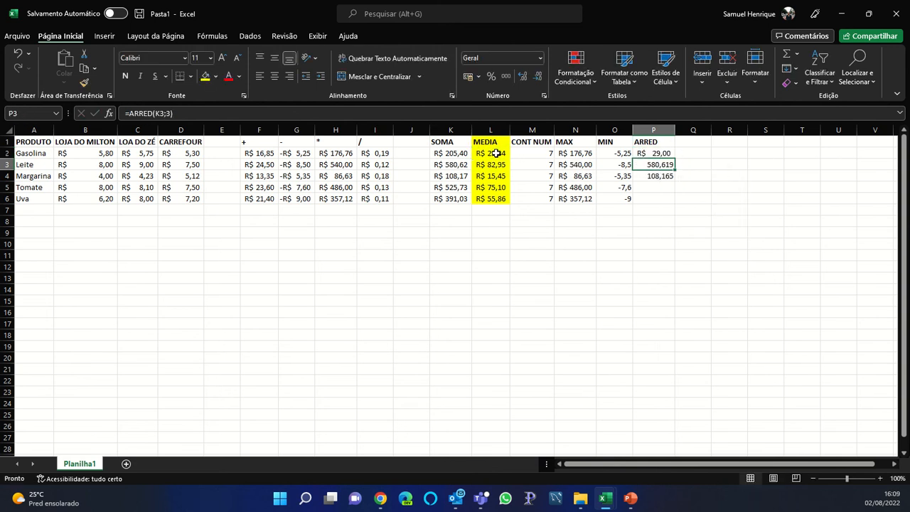
pyautogui.click(660, 153)
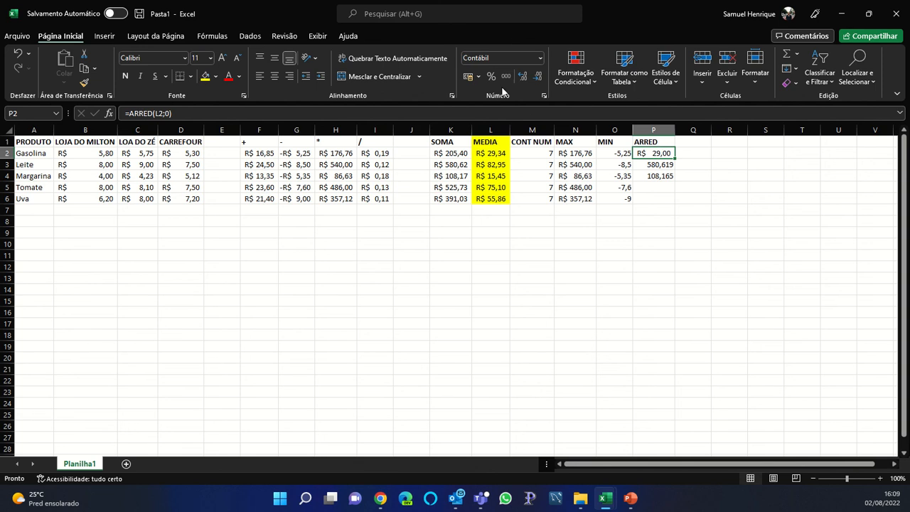
pyautogui.click(497, 59)
pyautogui.click(541, 59)
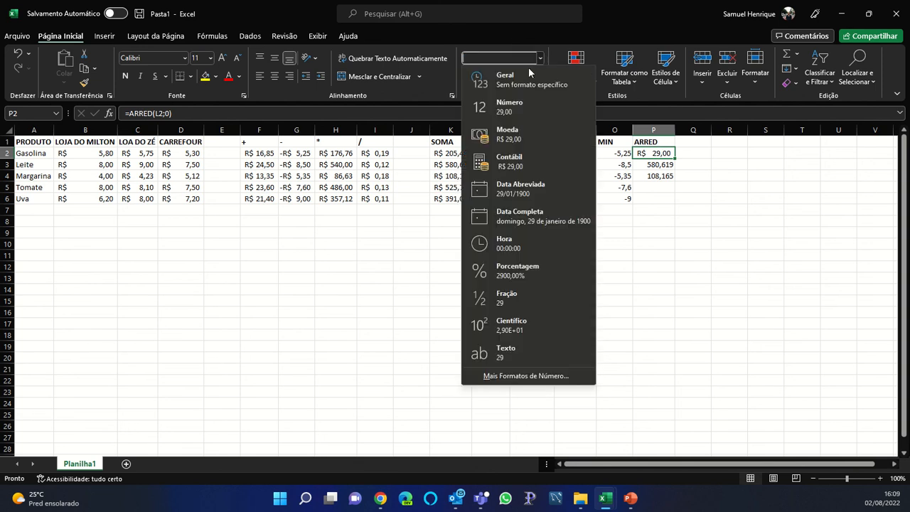
pyautogui.click(497, 74)
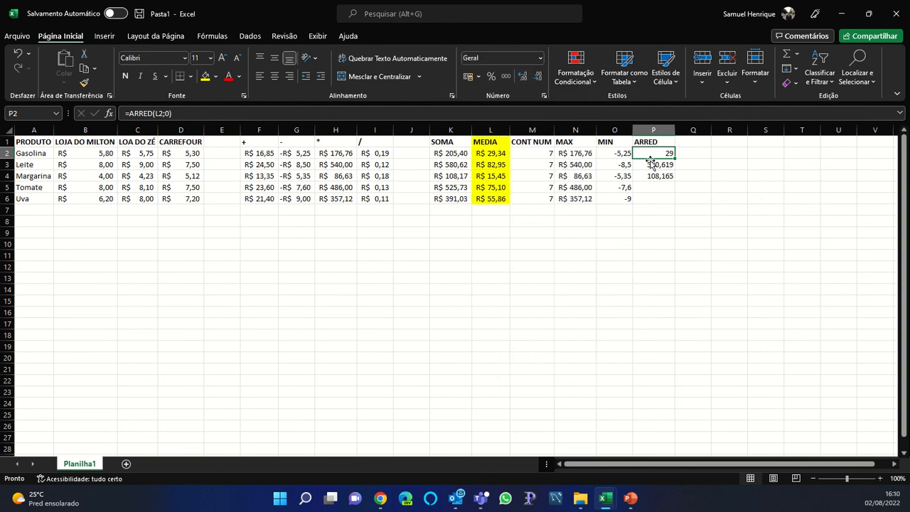
# Give P3 the General number format
pyautogui.click(651, 166)
pyautogui.click(540, 58)
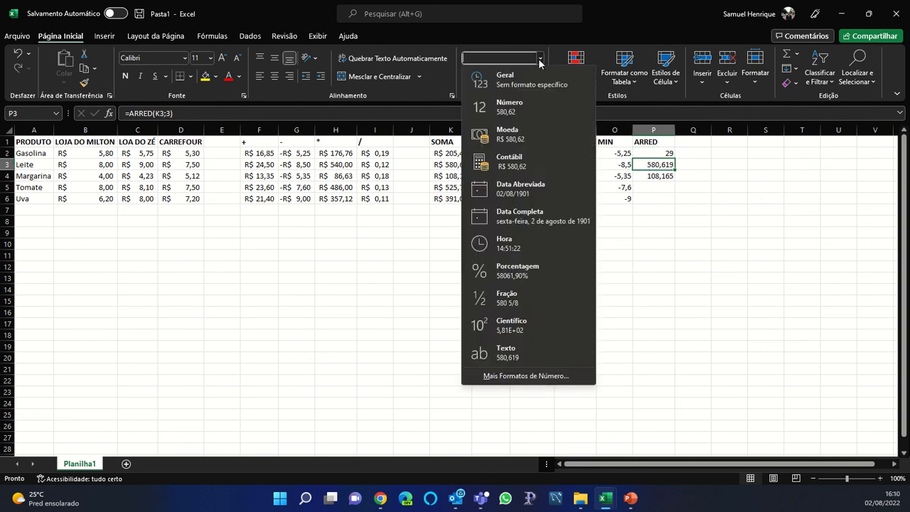
pyautogui.click(533, 79)
pyautogui.click(660, 198)
pyautogui.moveTo(661, 198); pyautogui.dragTo(661, 187)
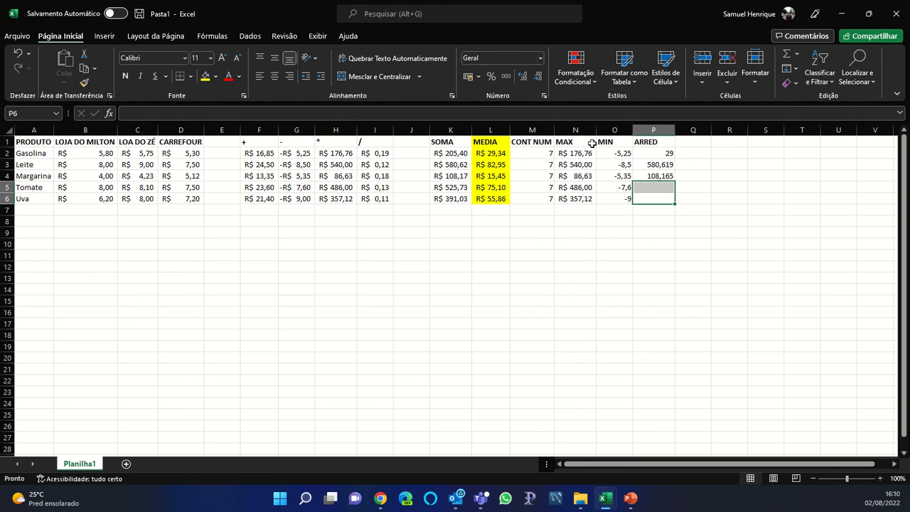
pyautogui.click(658, 164)
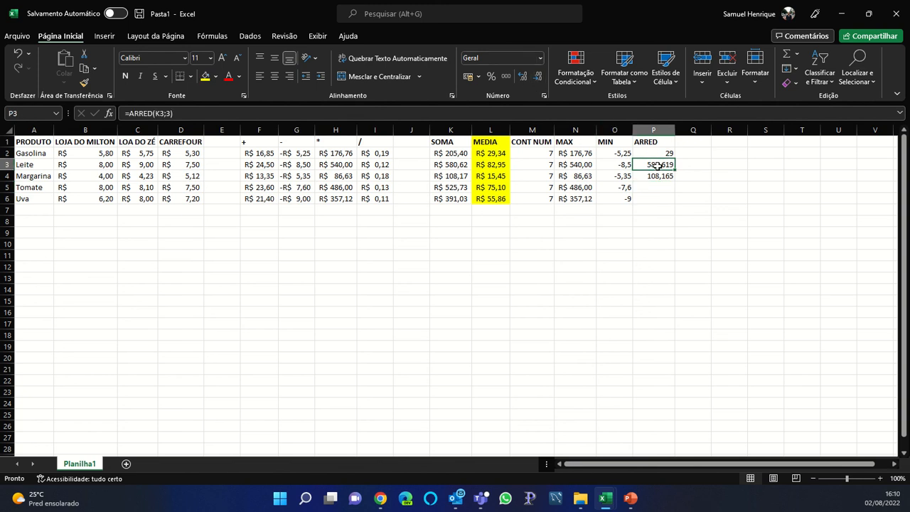
# Re-enter P3 as =ARRED(L3;5) in General format, showing 82,9455
pyautogui.write('=ARRED(')
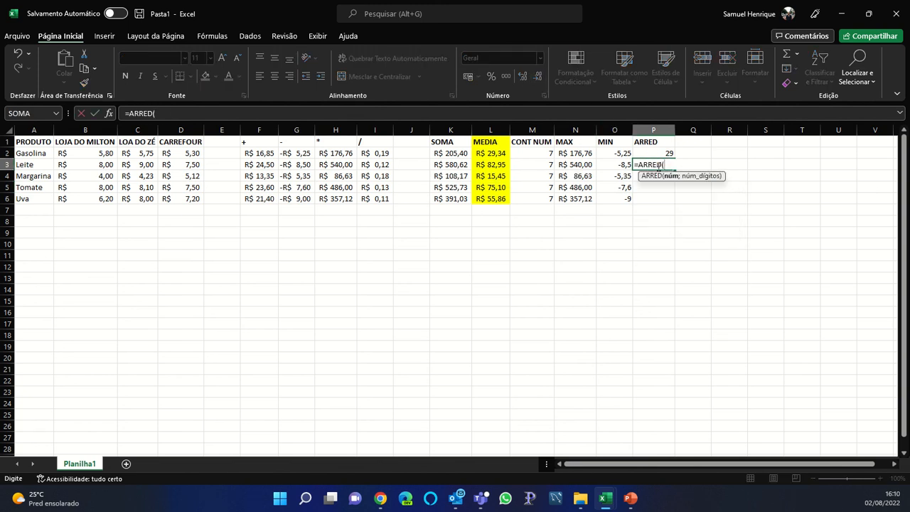
pyautogui.click(498, 163)
pyautogui.write(';')
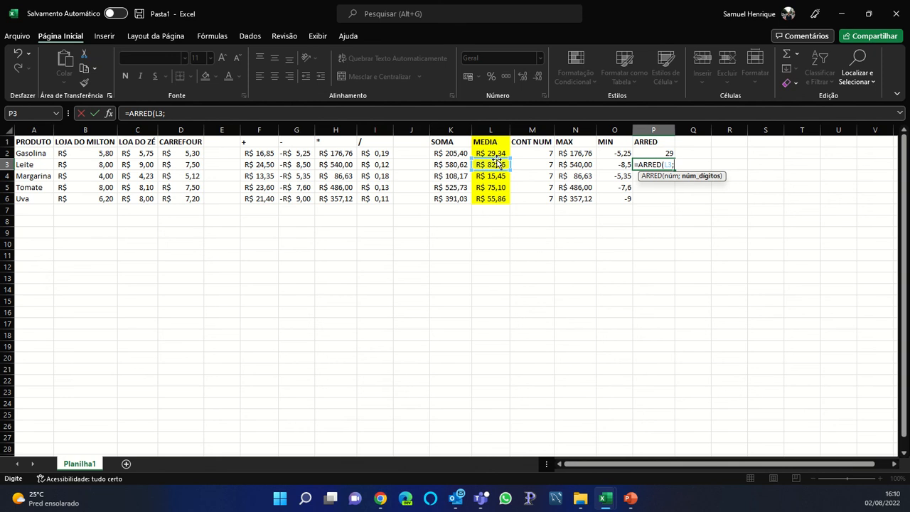
pyautogui.write('5)')
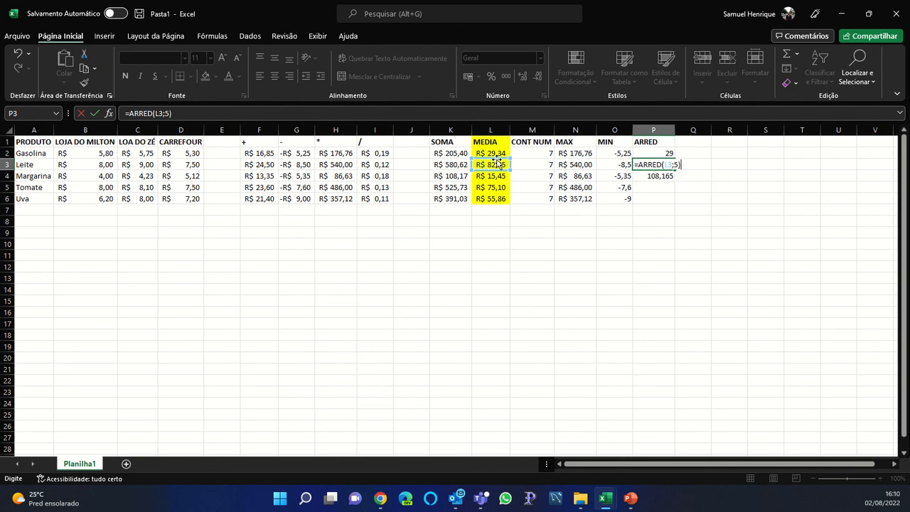
pyautogui.press('Return')
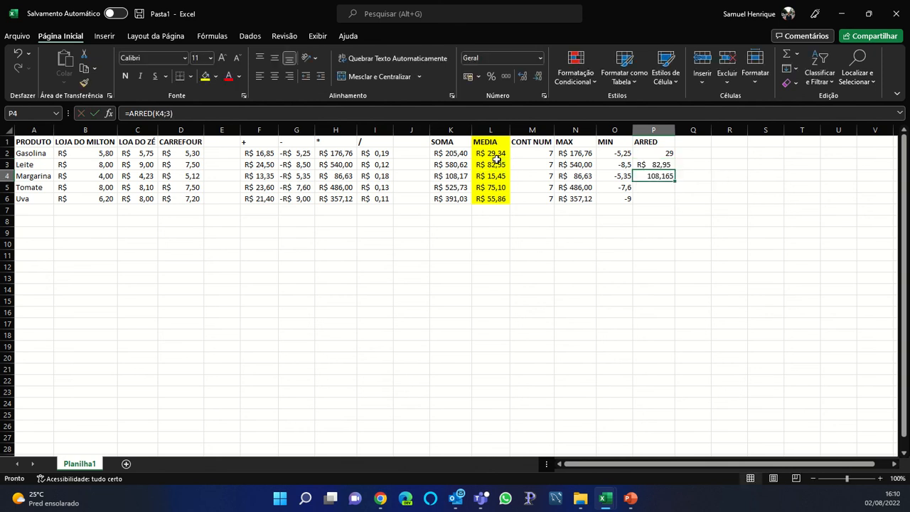
pyautogui.press('Up')
pyautogui.click(538, 59)
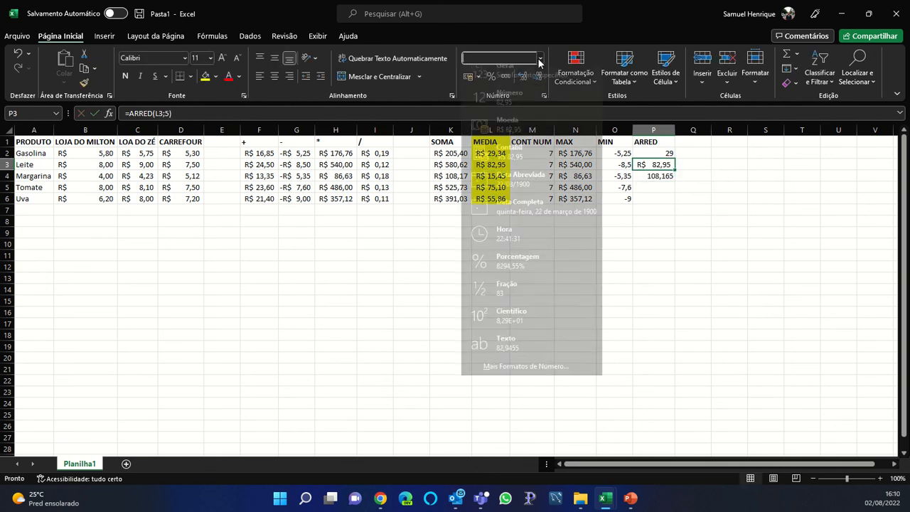
pyautogui.click(523, 77)
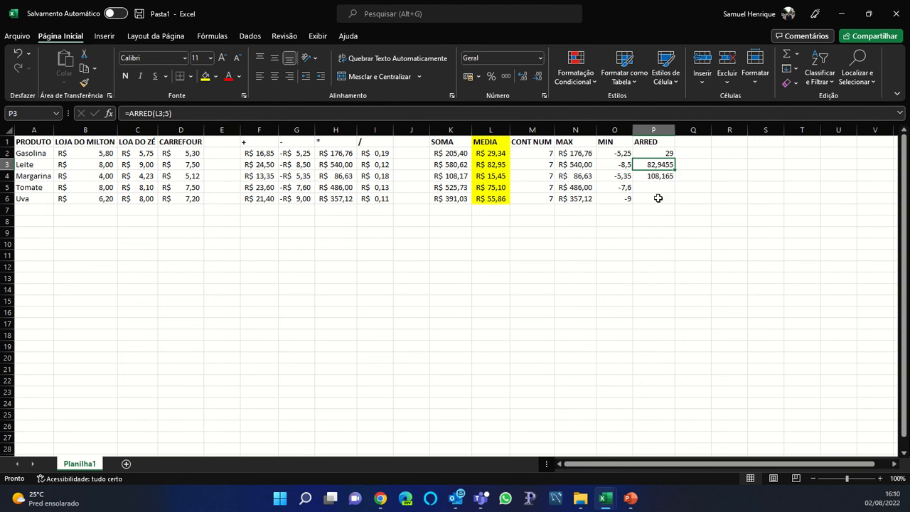
# Review the P3 formula and the F–I and SOMA–MIN result columns, ending on P5
pyautogui.click(658, 192)
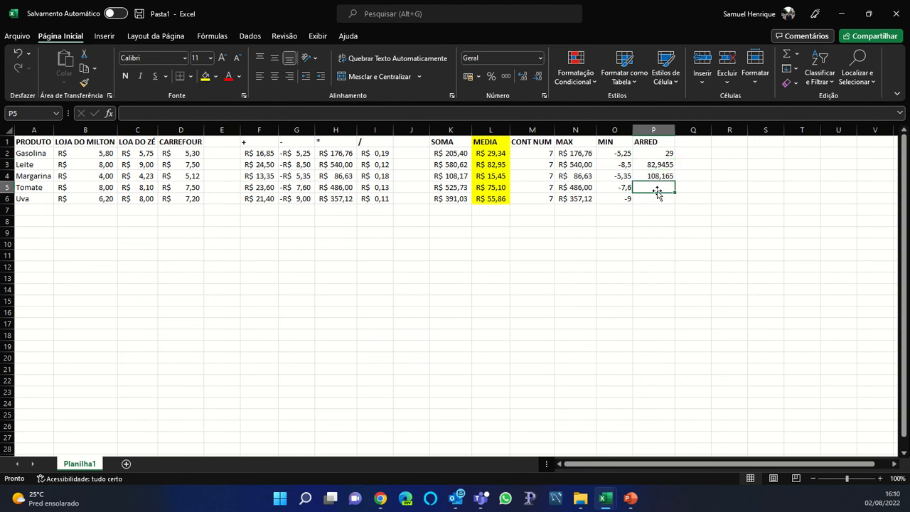
pyautogui.click(654, 165)
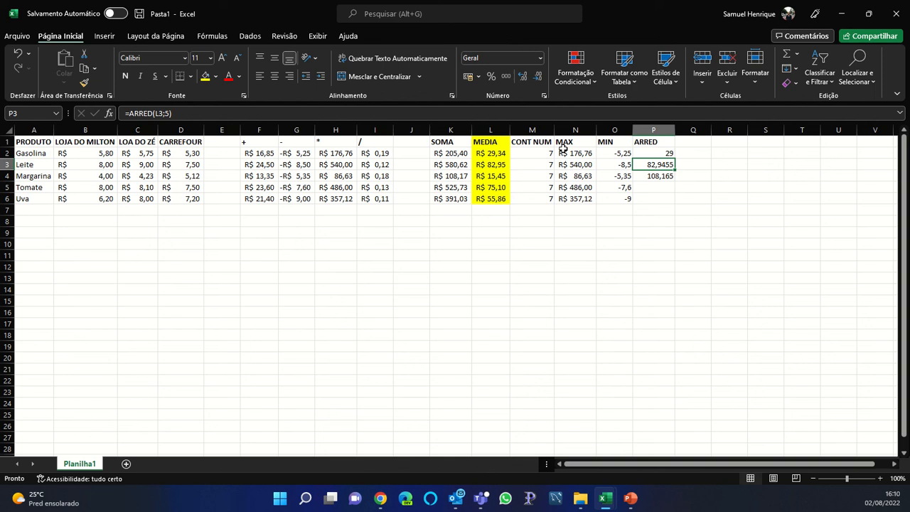
pyautogui.click(500, 118)
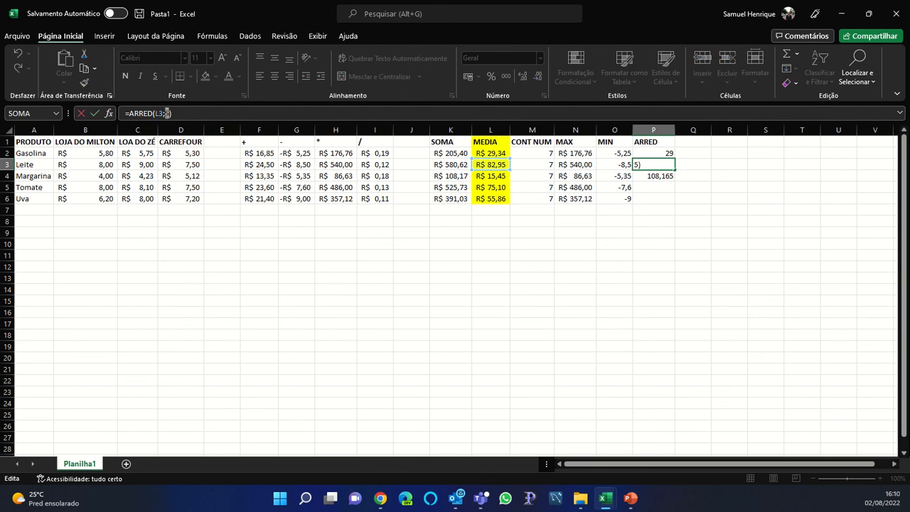
pyautogui.click(640, 186)
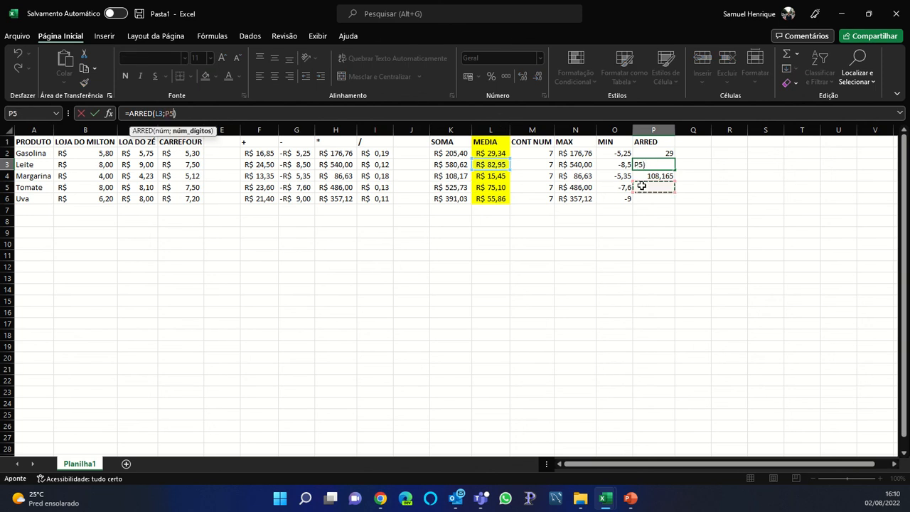
pyautogui.press('Escape')
pyautogui.click(641, 186)
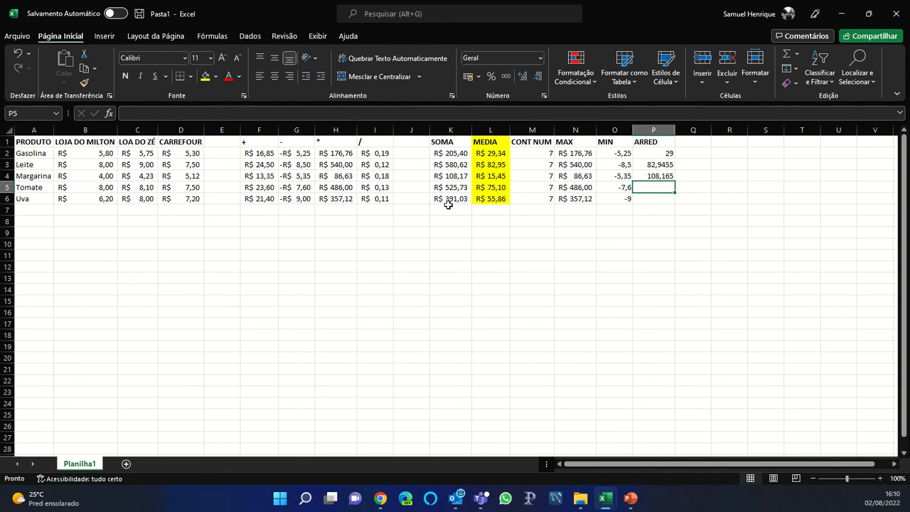
pyautogui.moveTo(369, 198); pyautogui.dragTo(257, 143)
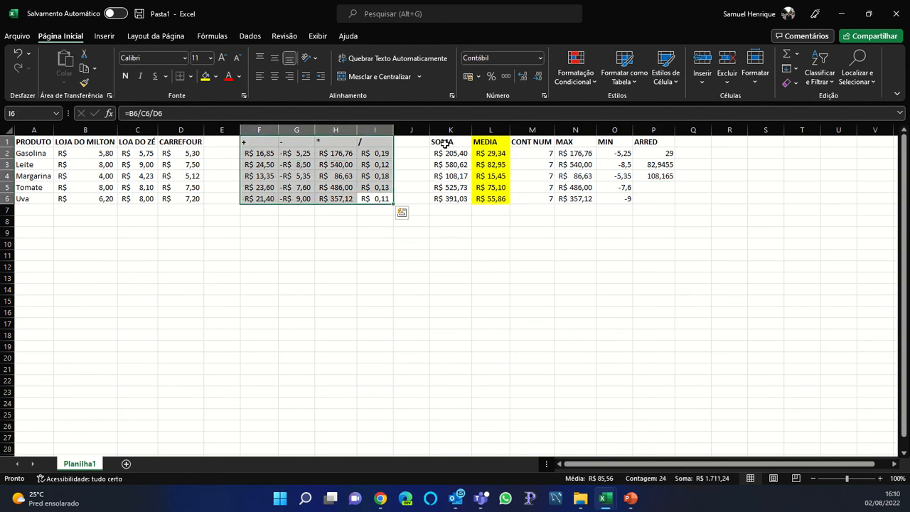
pyautogui.moveTo(444, 143); pyautogui.dragTo(612, 199)
pyautogui.click(655, 190)
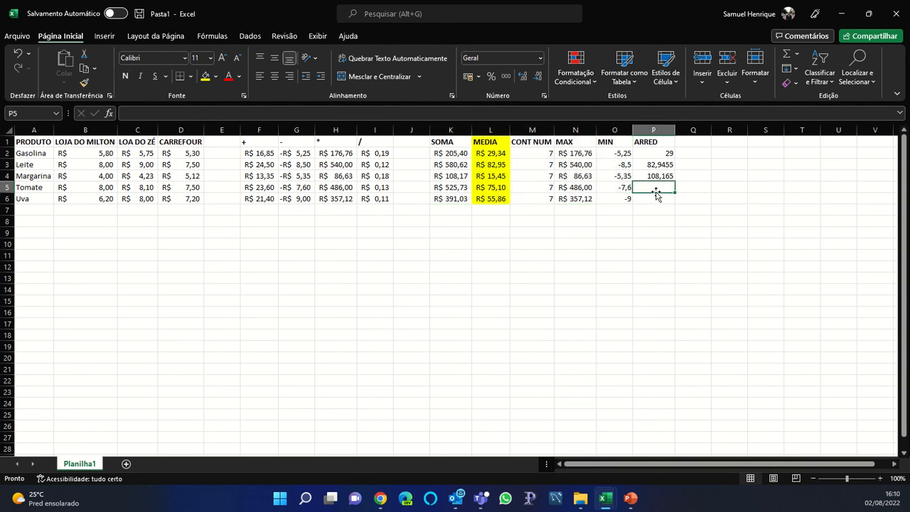
# Enter an ARRED formula in P5 rounding the Tomate average to 2 decimals
pyautogui.write('=ARRED')
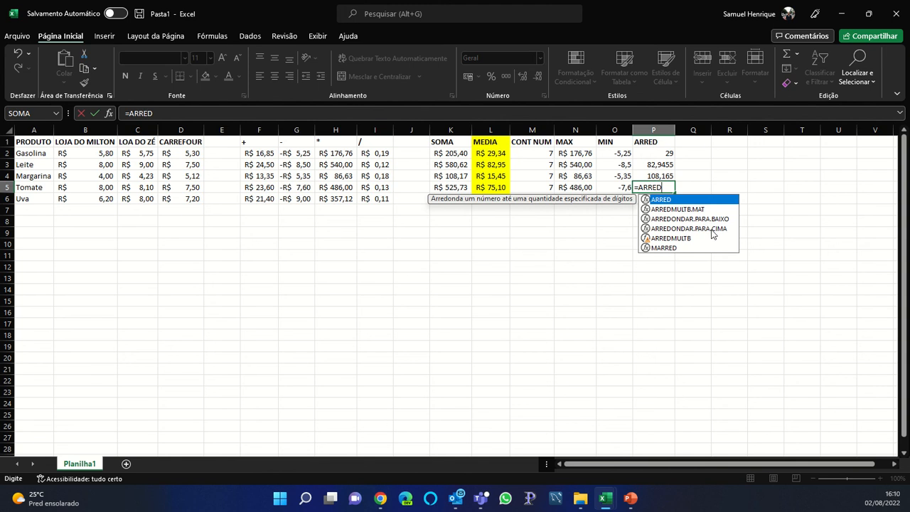
pyautogui.doubleClick(667, 201)
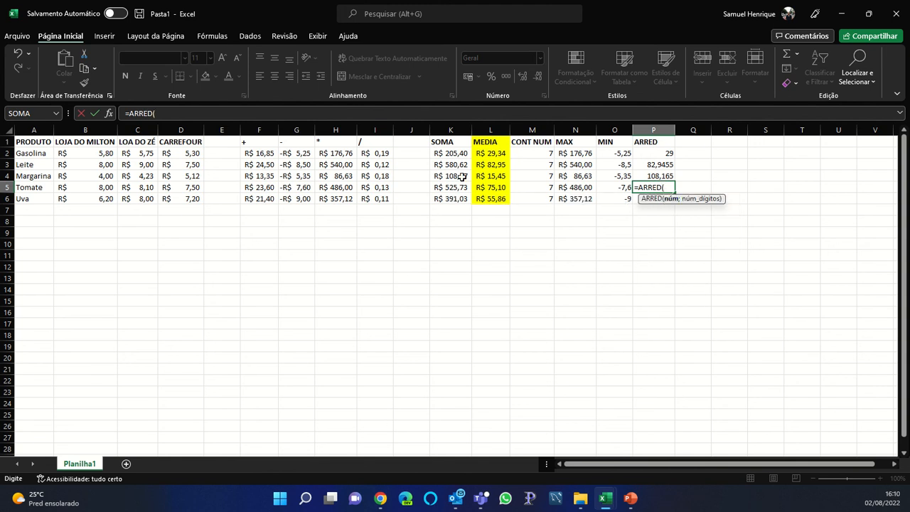
pyautogui.click(486, 188)
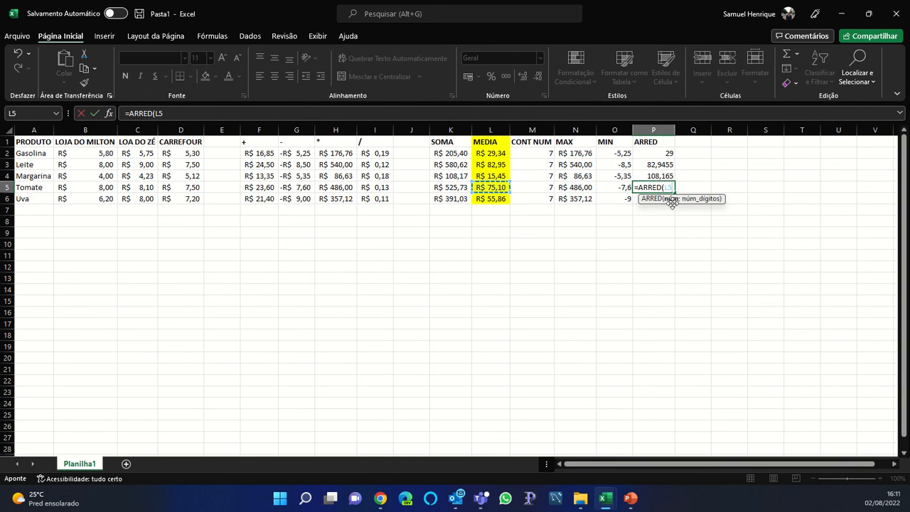
pyautogui.write(';')
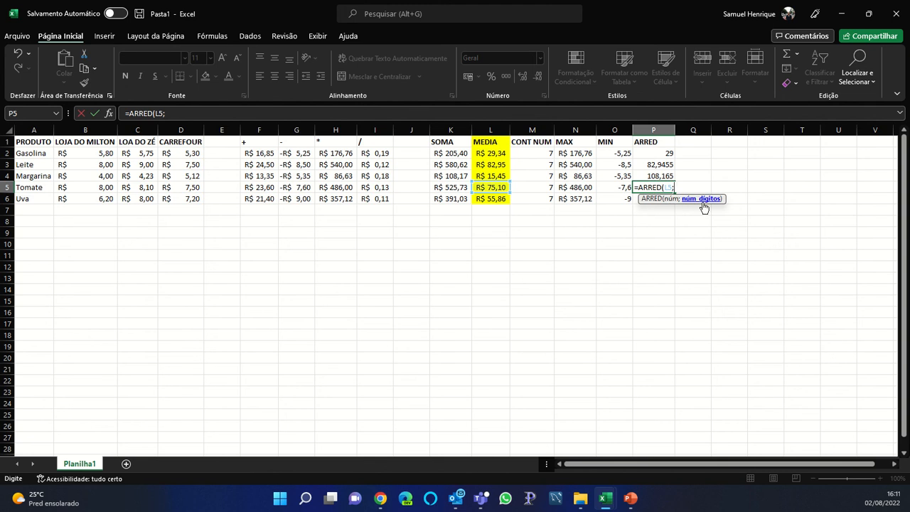
pyautogui.write('2)')
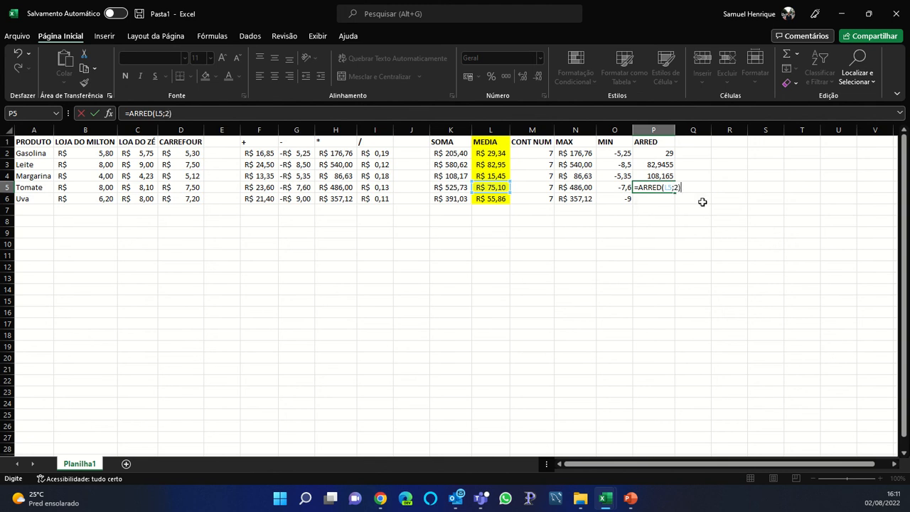
pyautogui.press('Return')
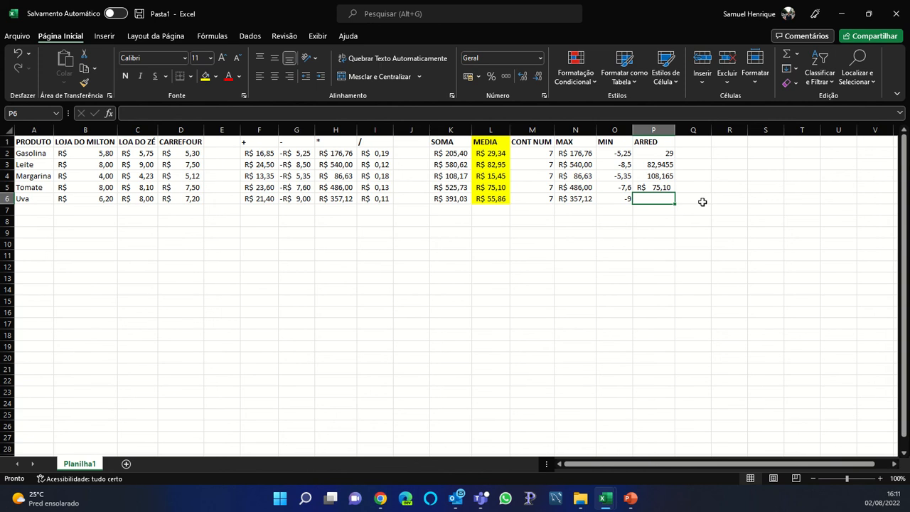
# Copy the P5 rounding formula into P6 for the Uva row
pyautogui.press('Up')
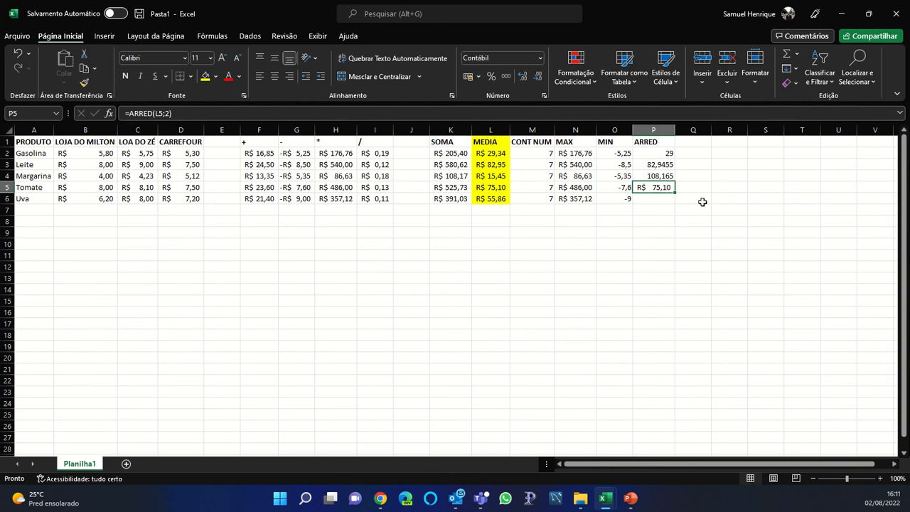
pyautogui.hotkey('ctrl', 'c')
pyautogui.press('Down')
pyautogui.hotkey('ctrl', 'v')
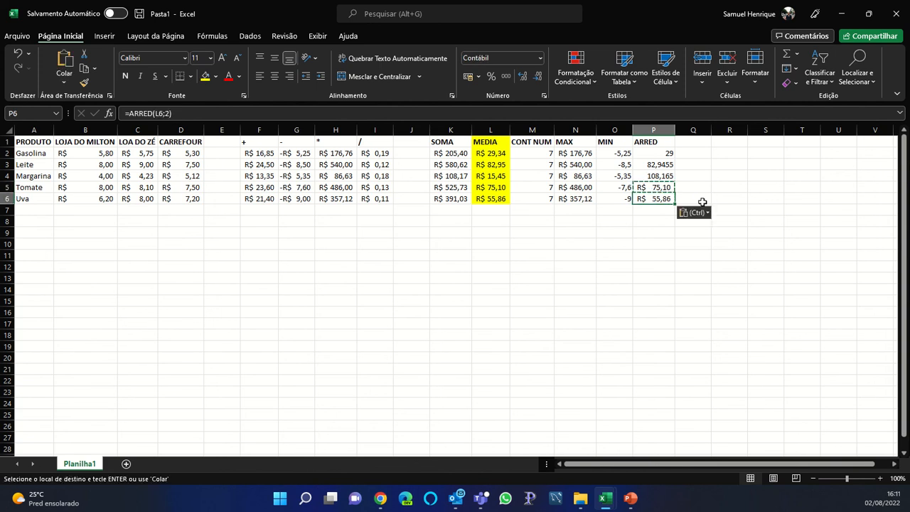
pyautogui.press('Escape')
# Set P6 and P5 to General format so they show 55,86 and 75,1
pyautogui.click(540, 60)
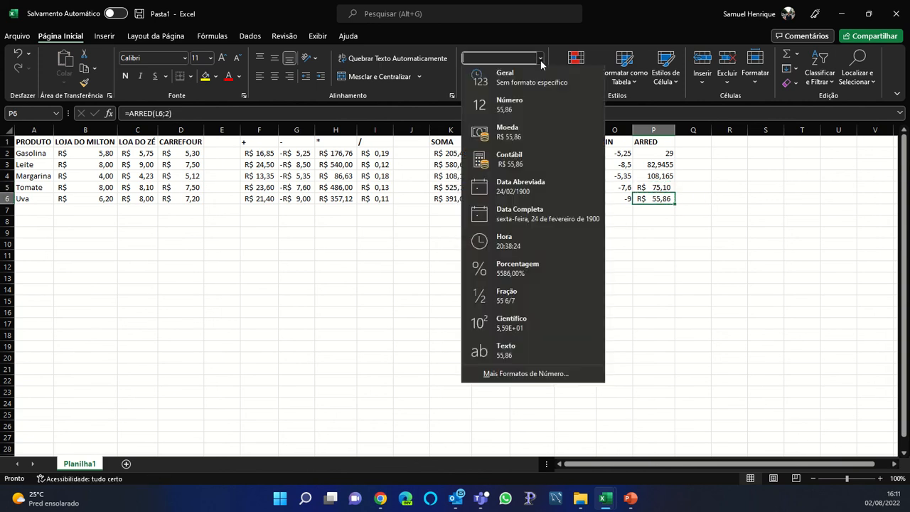
pyautogui.click(522, 78)
pyautogui.click(652, 186)
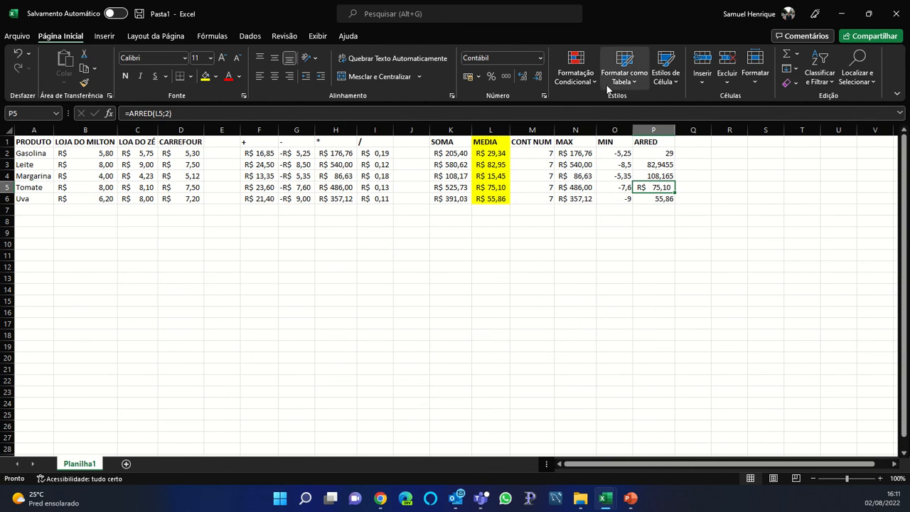
pyautogui.click(540, 58)
pyautogui.click(534, 76)
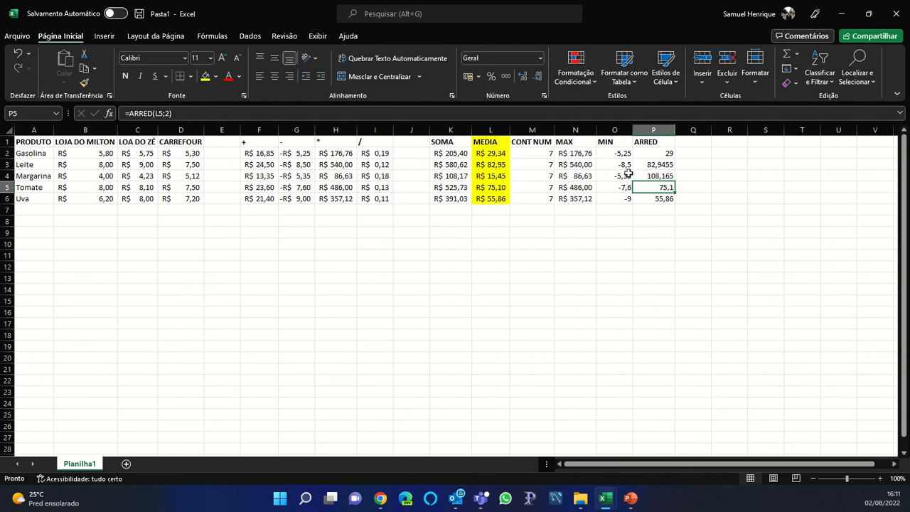
pyautogui.click(656, 209)
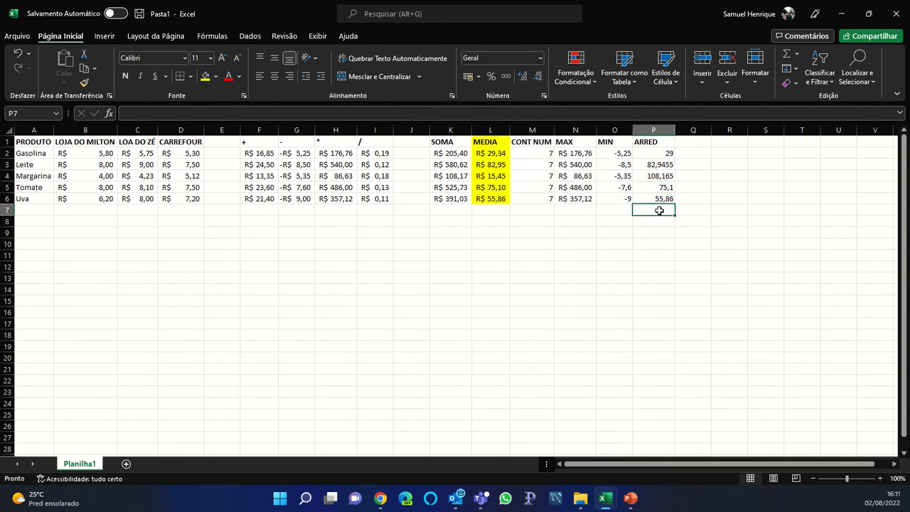
pyautogui.click(600, 218)
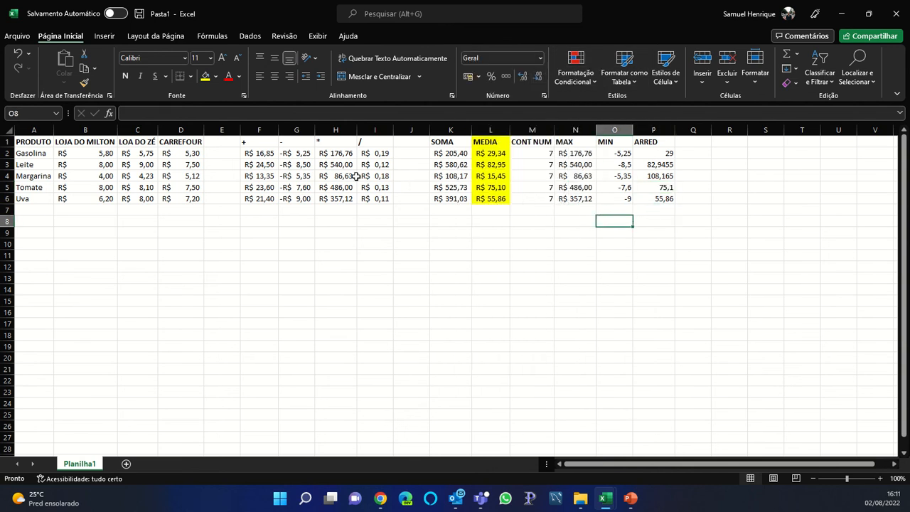
# Apply a Greater Than 15 rule with light red fill and dark red text to F2:F6
pyautogui.moveTo(264, 153); pyautogui.dragTo(264, 199)
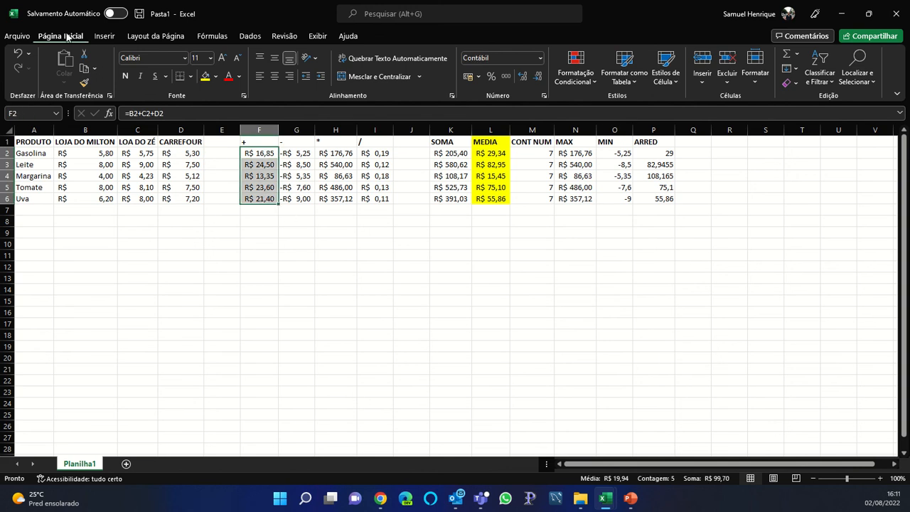
pyautogui.click(568, 83)
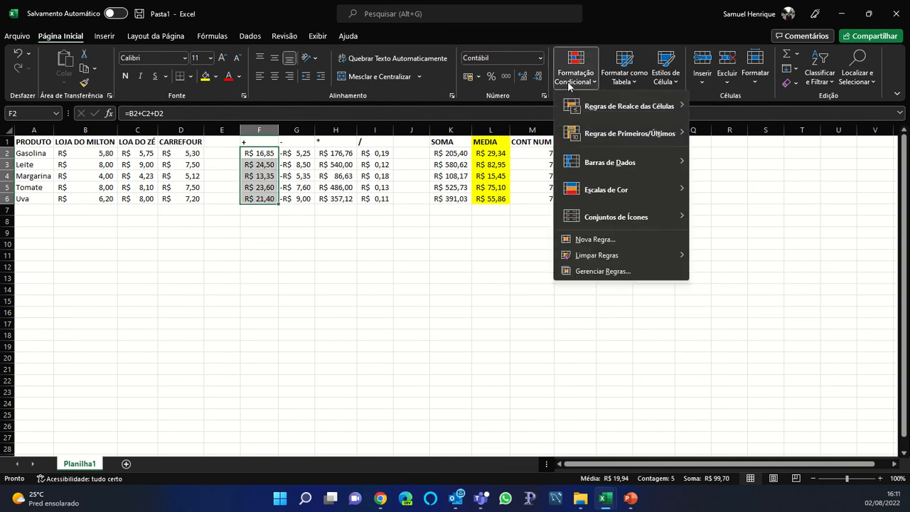
pyautogui.moveTo(597, 111)
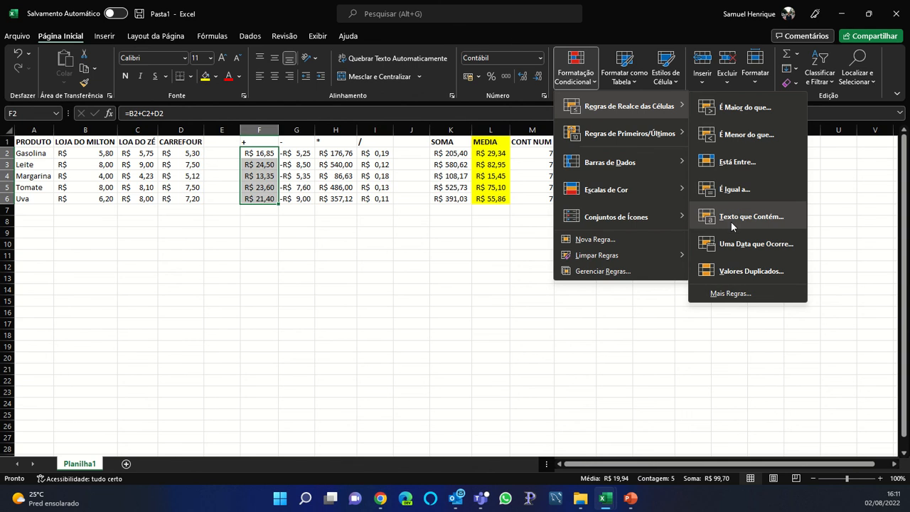
pyautogui.click(725, 108)
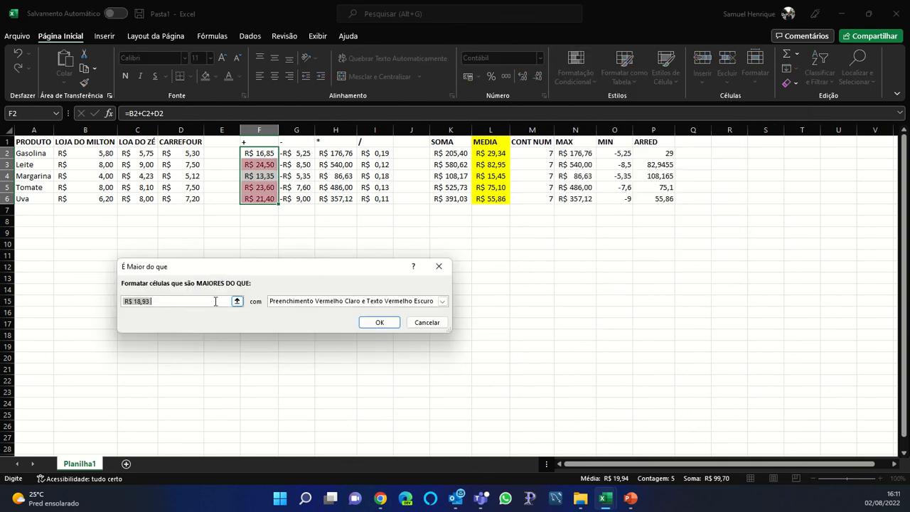
pyautogui.click(206, 300)
pyautogui.press('BackSpace')
pyautogui.press('BackSpace')
pyautogui.press('BackSpace')
pyautogui.write('15')
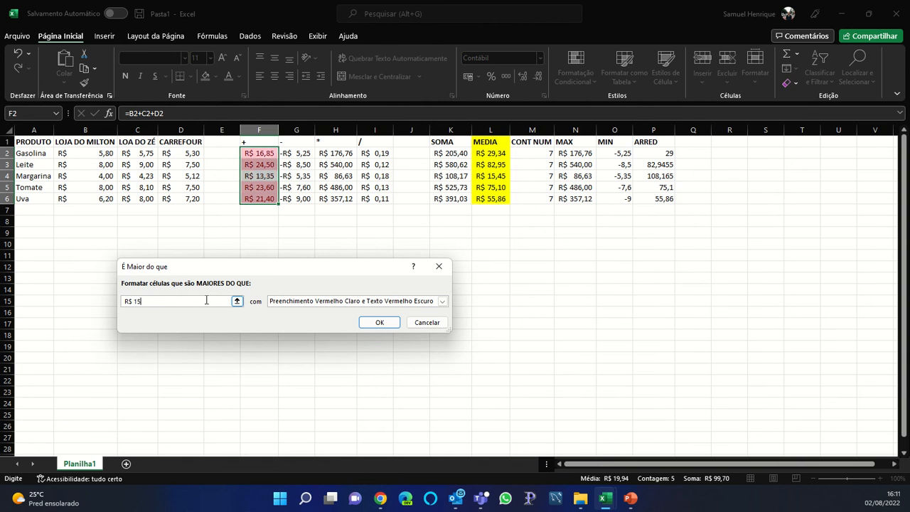
pyautogui.press('Return')
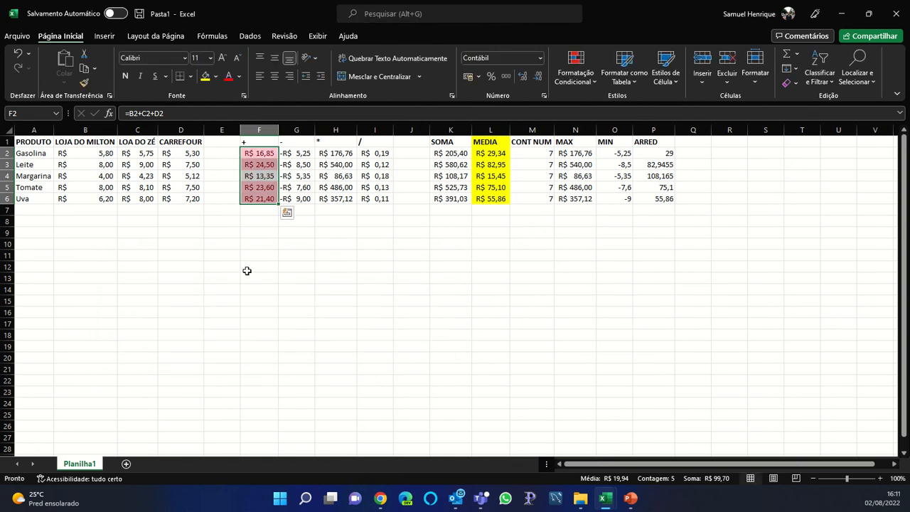
pyautogui.click(305, 153)
pyautogui.moveTo(305, 153); pyautogui.dragTo(302, 199)
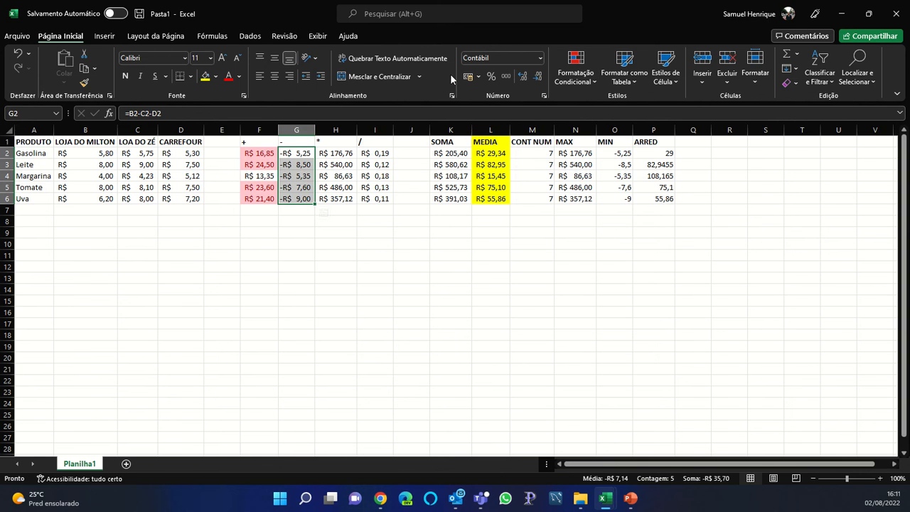
# Apply gradient-fill data bars to the subtraction results in G2:G6
pyautogui.click(590, 74)
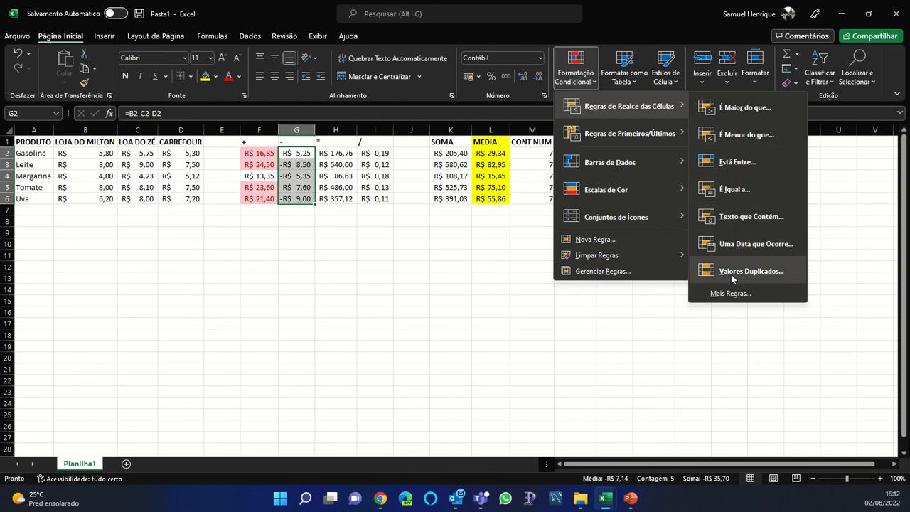
pyautogui.moveTo(651, 135)
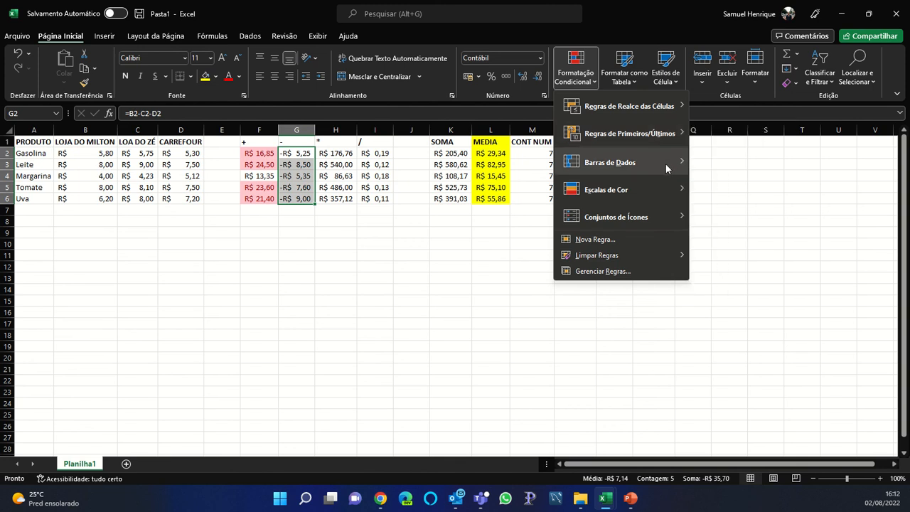
pyautogui.moveTo(665, 164)
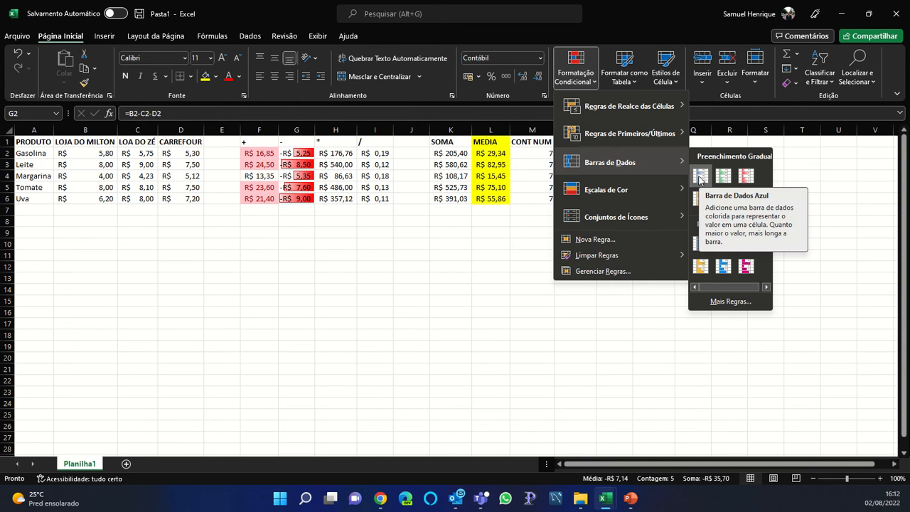
pyautogui.click(700, 177)
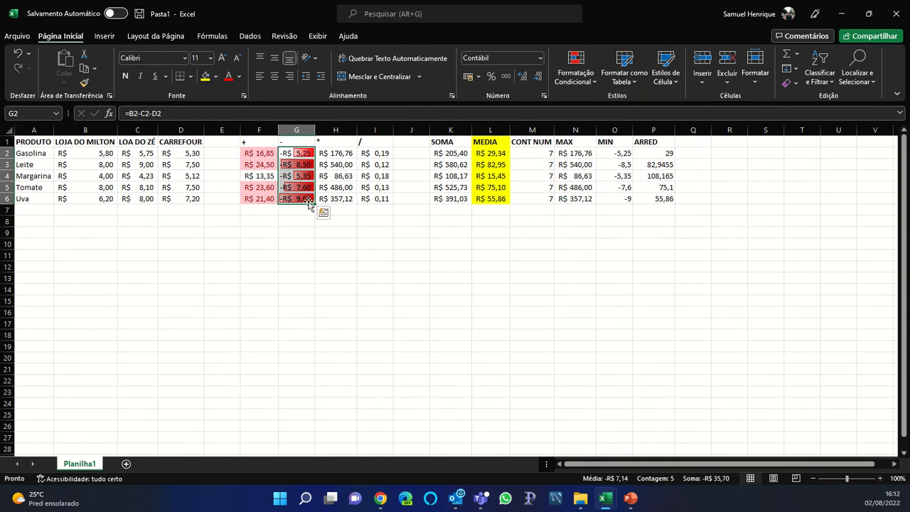
pyautogui.moveTo(333, 155); pyautogui.dragTo(338, 198)
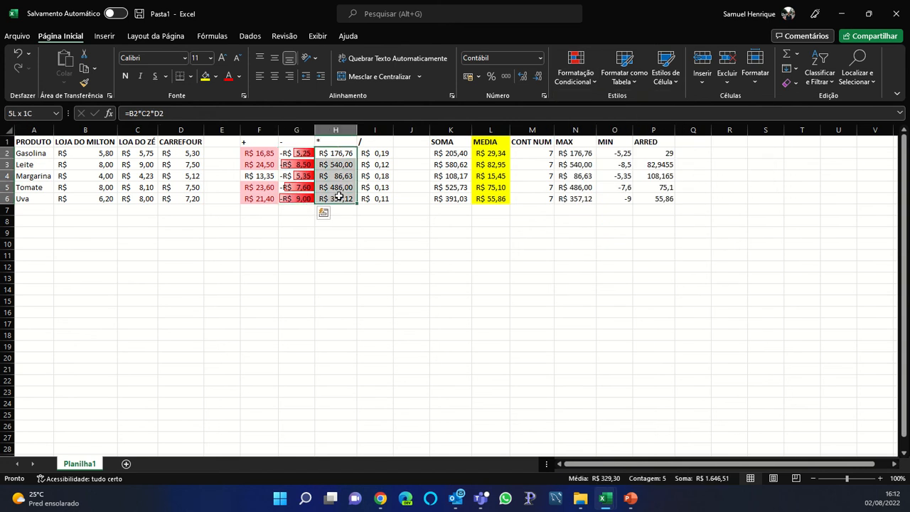
# Apply the 3 Arrows icon set to H2:H6 and autofit column H
pyautogui.click(575, 71)
pyautogui.moveTo(639, 190)
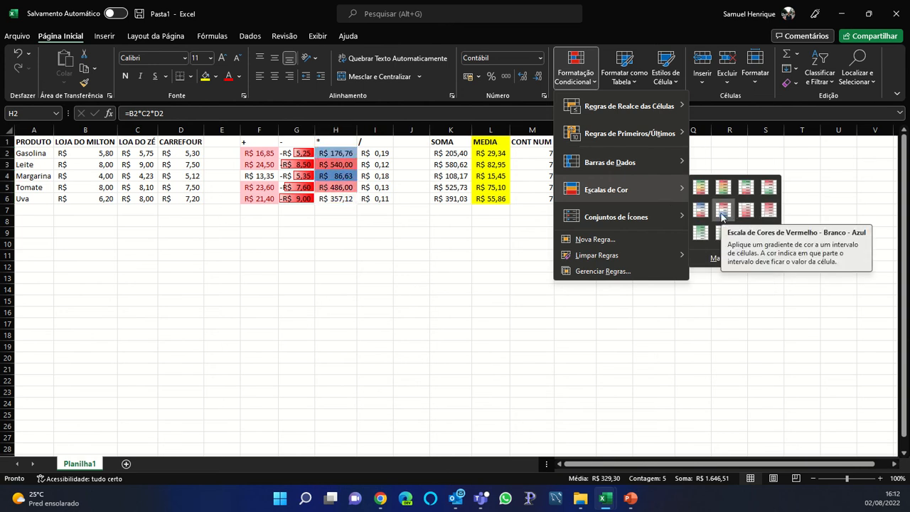
pyautogui.moveTo(648, 216)
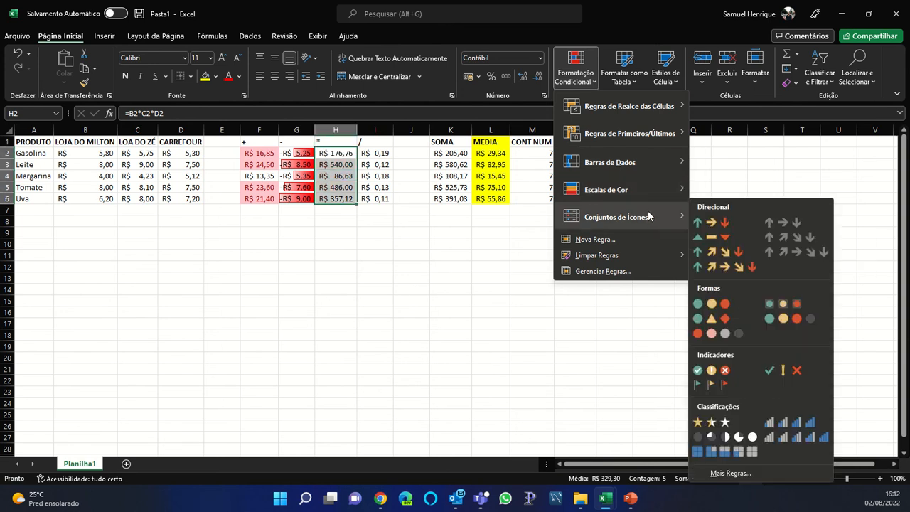
pyautogui.click(711, 222)
pyautogui.doubleClick(358, 130)
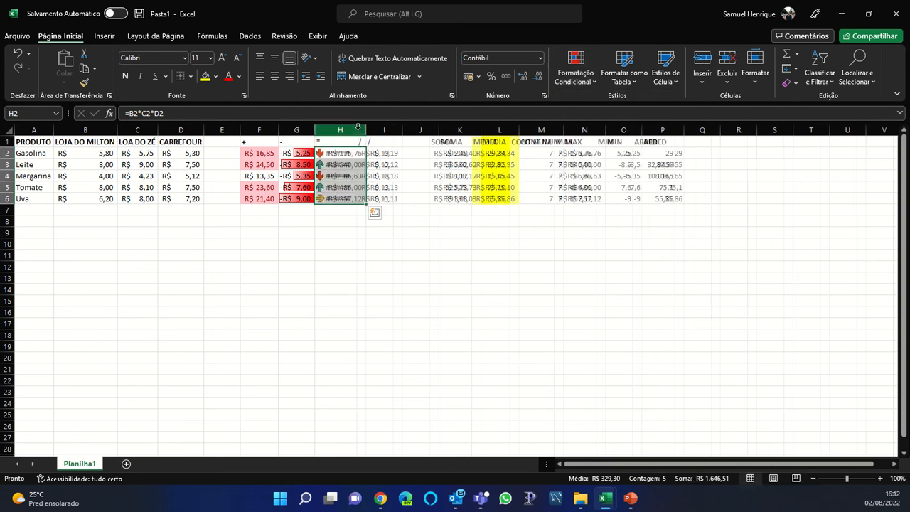
pyautogui.click(390, 156)
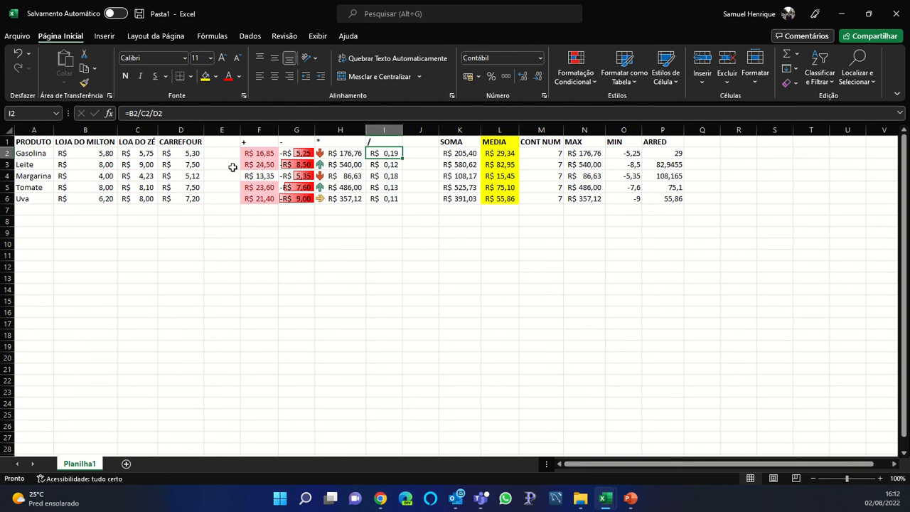
# Add the Indicators icon set to the store prices B2:D6 and widen column C
pyautogui.moveTo(92, 153); pyautogui.dragTo(179, 200)
pyautogui.click(576, 71)
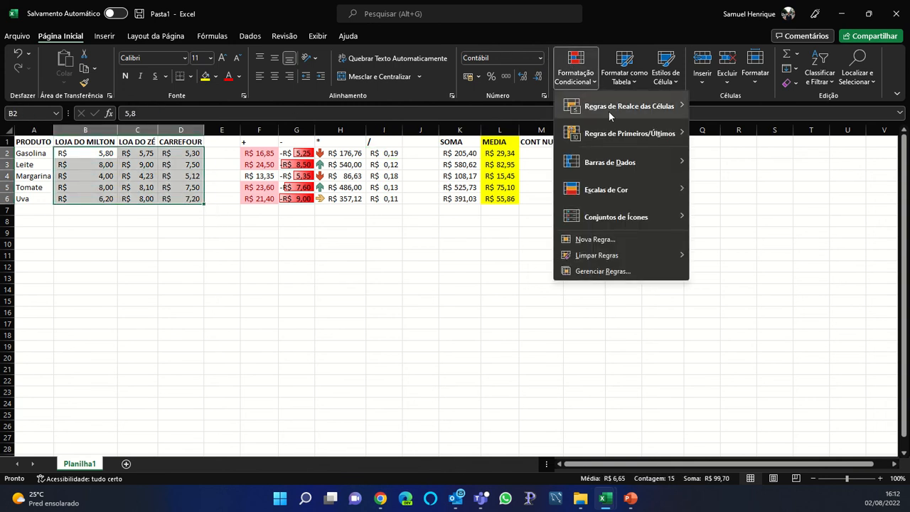
pyautogui.moveTo(622, 219)
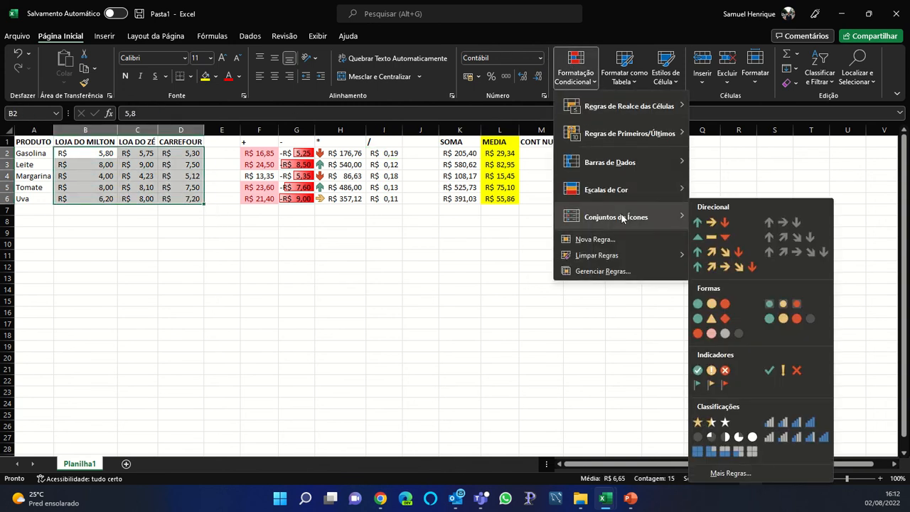
pyautogui.click(725, 370)
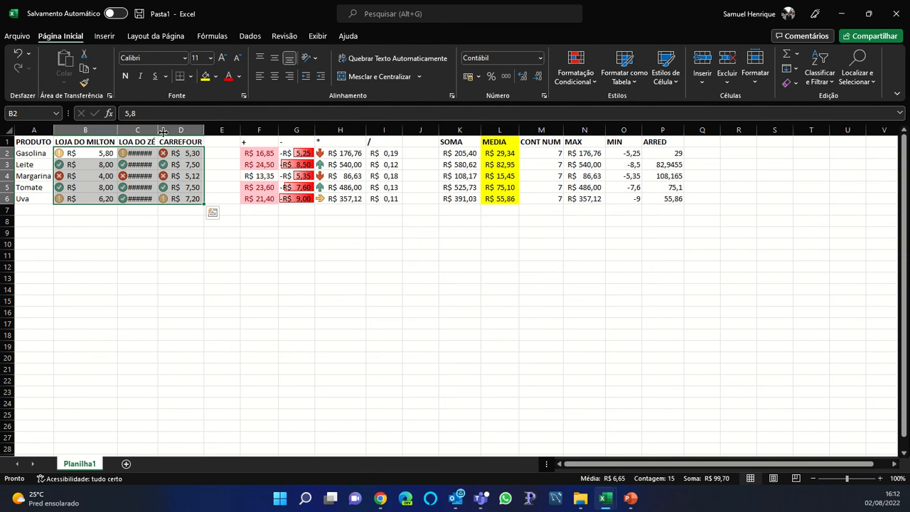
pyautogui.moveTo(160, 131); pyautogui.dragTo(162, 131)
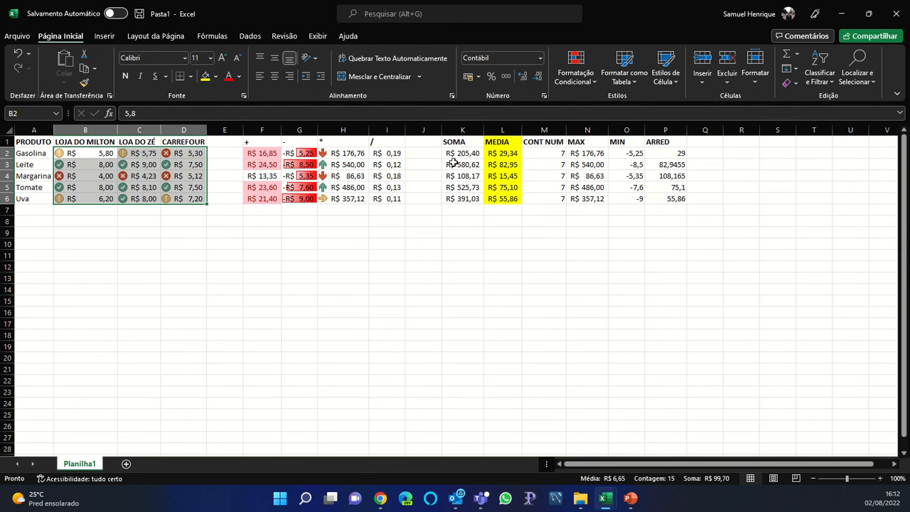
pyautogui.moveTo(390, 152); pyautogui.dragTo(686, 200)
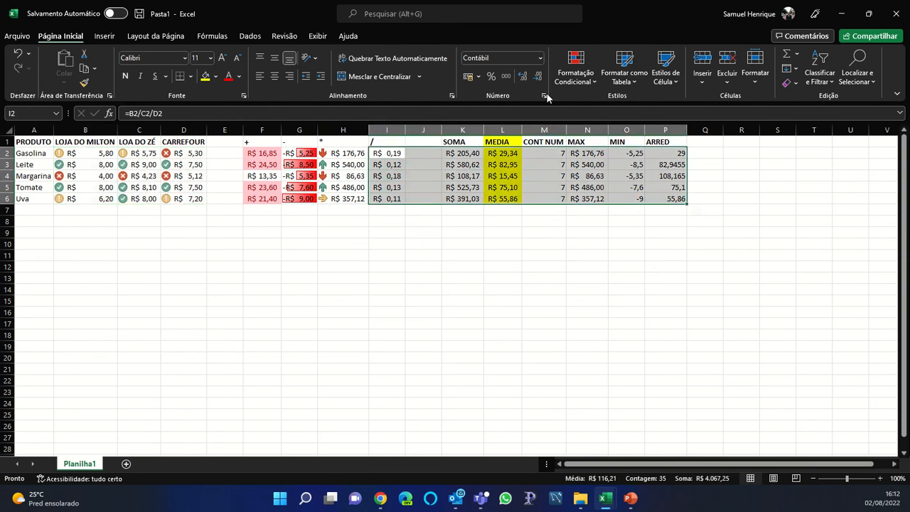
# Apply the signal-bars icon set to the results in I2:P6
pyautogui.click(563, 83)
pyautogui.moveTo(618, 216)
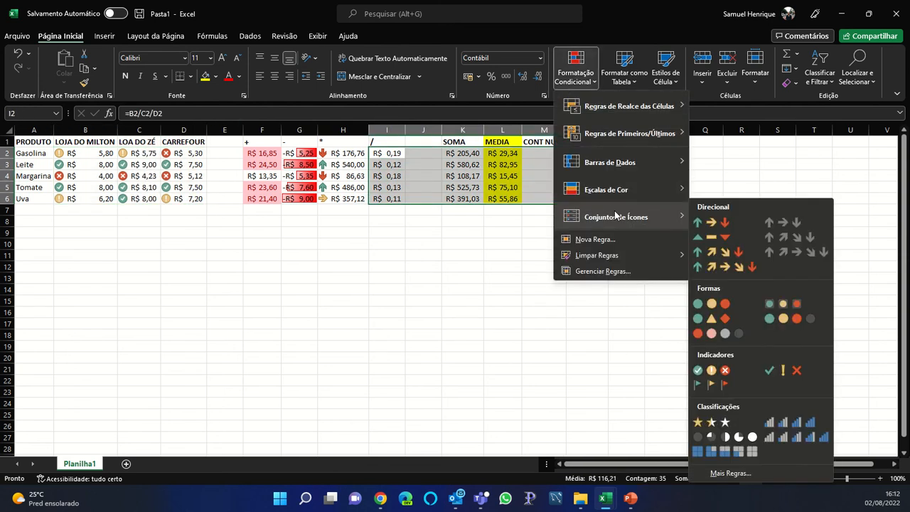
pyautogui.click(789, 441)
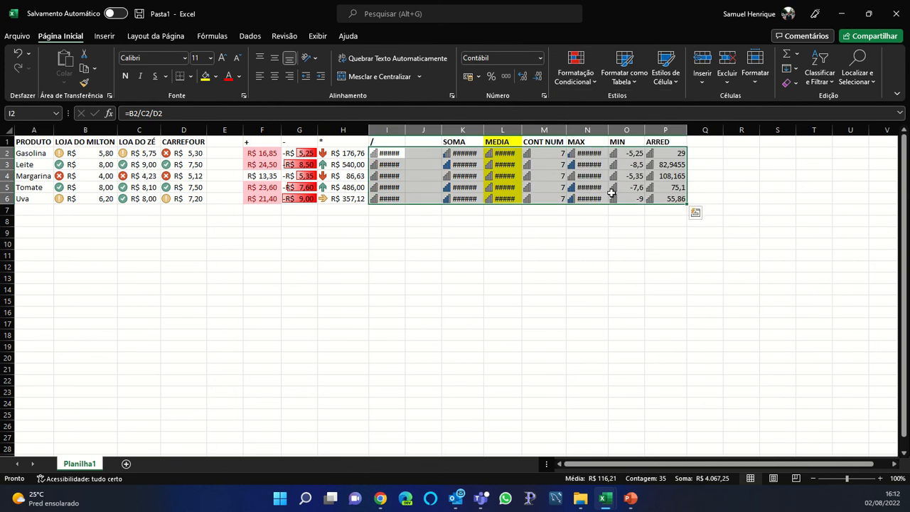
# Autofit columns K, I, L and N so all their values display
pyautogui.doubleClick(484, 130)
pyautogui.doubleClick(405, 130)
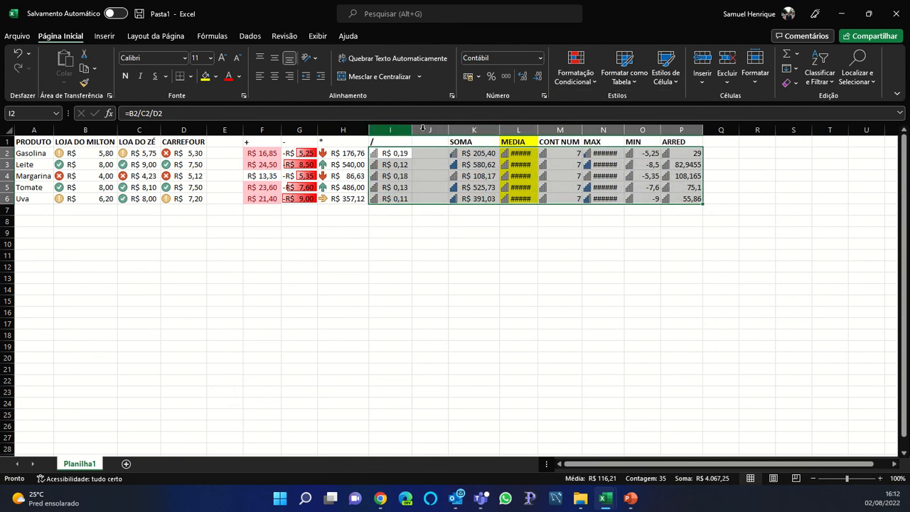
pyautogui.doubleClick(537, 129)
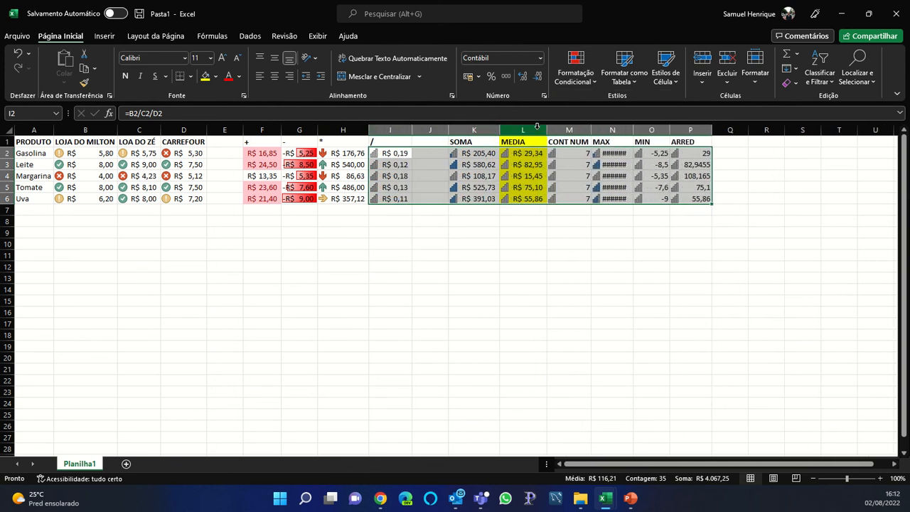
pyautogui.doubleClick(633, 130)
pyautogui.click(616, 245)
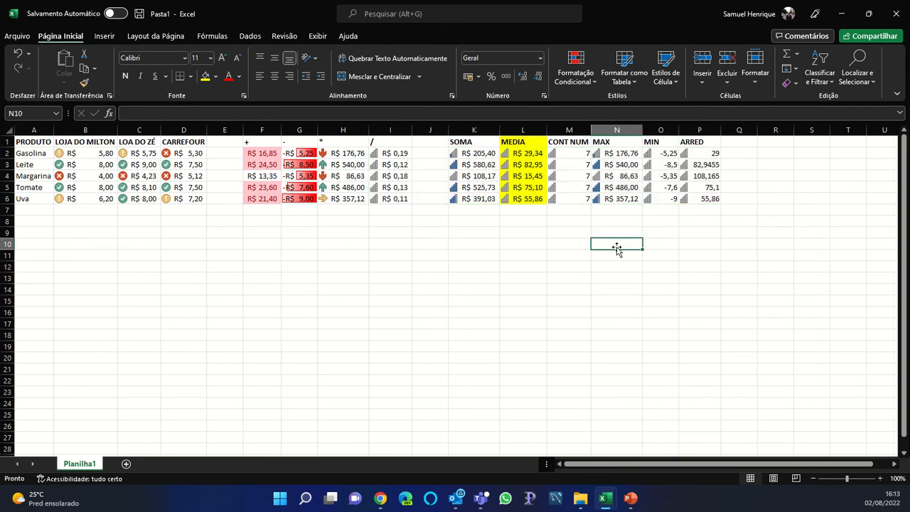